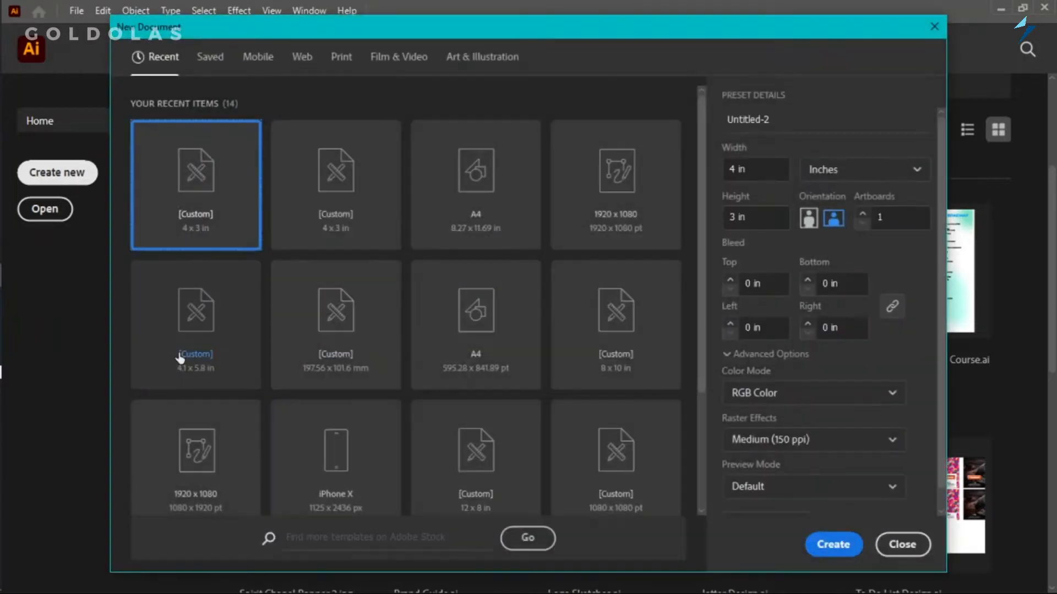
# Set the new document's size to 3 in wide by 4 in high, using inches as the unit.
pyautogui.click(755, 168)
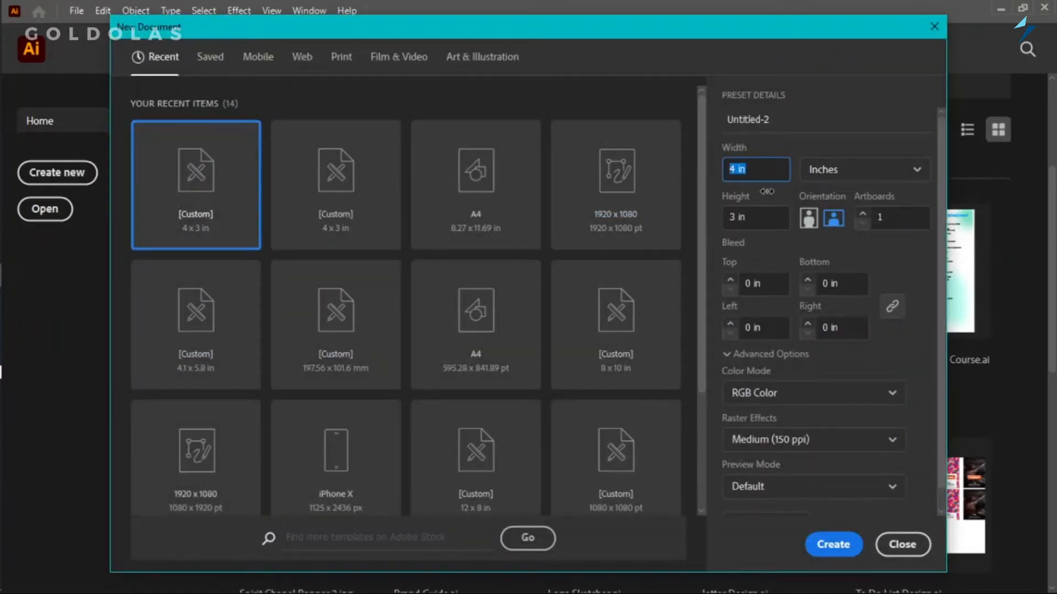
pyautogui.write('3')
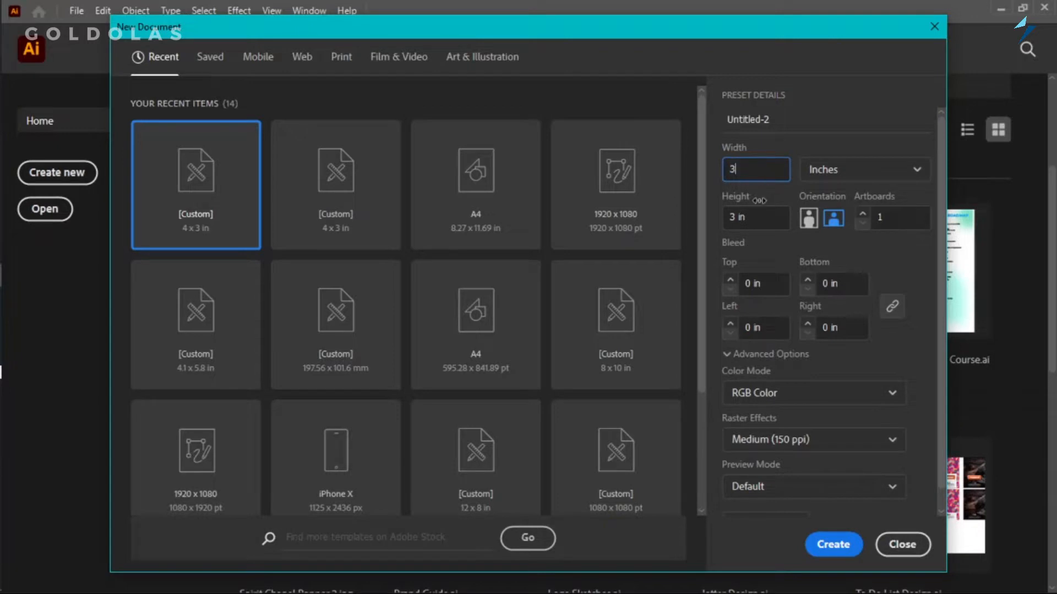
pyautogui.click(885, 169)
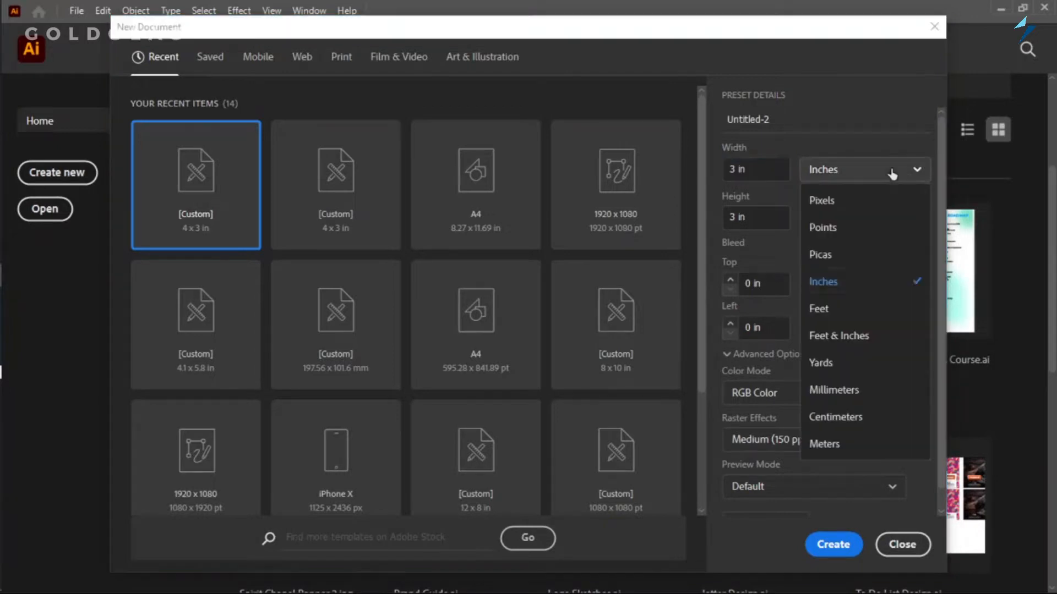
pyautogui.click(857, 286)
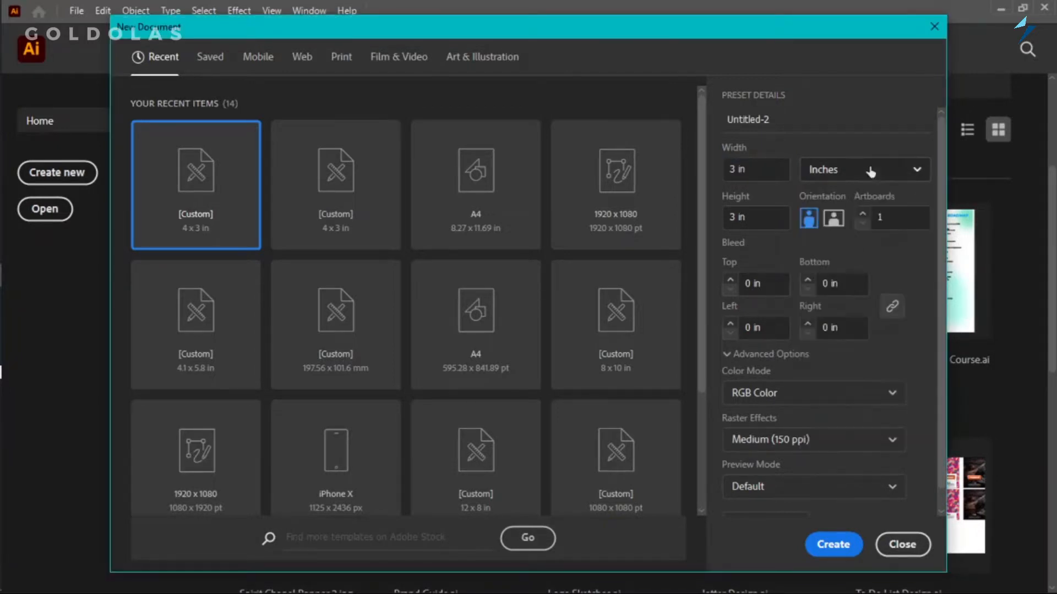
pyautogui.click(772, 217)
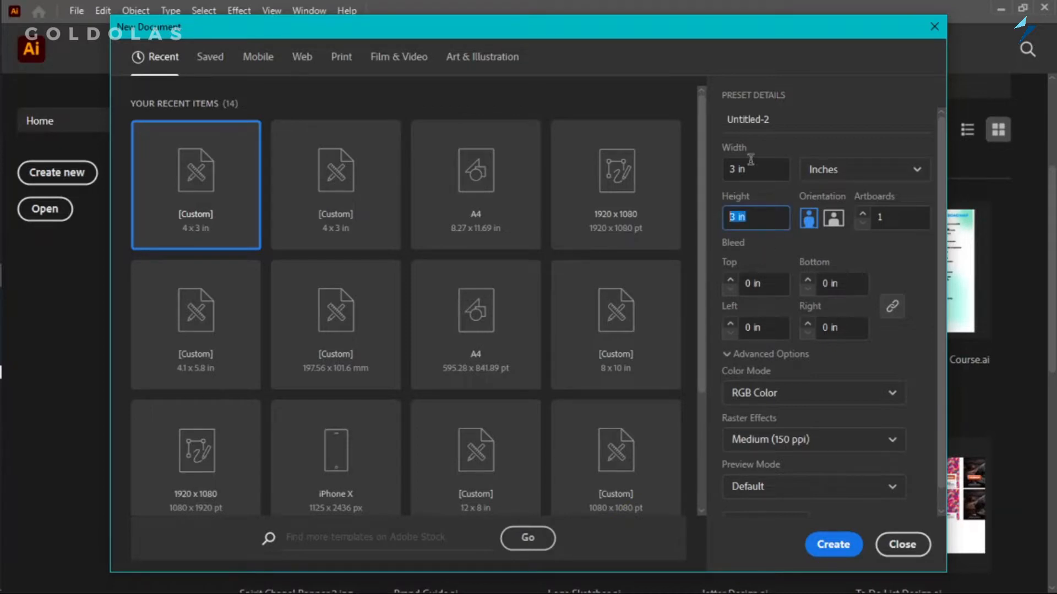
pyautogui.write('4')
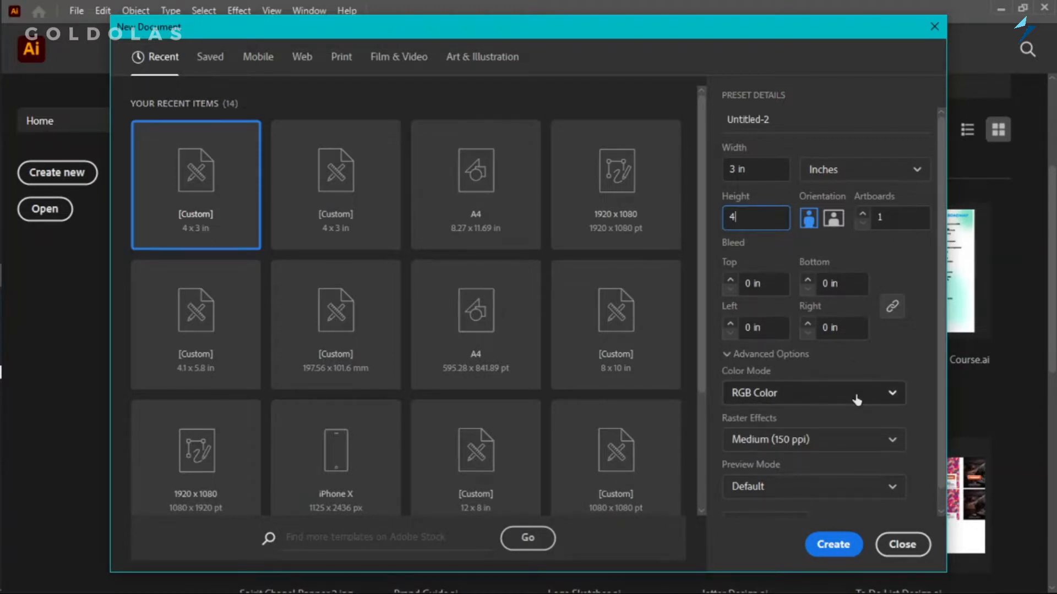
# Create the document with RGB Color mode and Medium (150 ppi) raster effects.
pyautogui.click(789, 394)
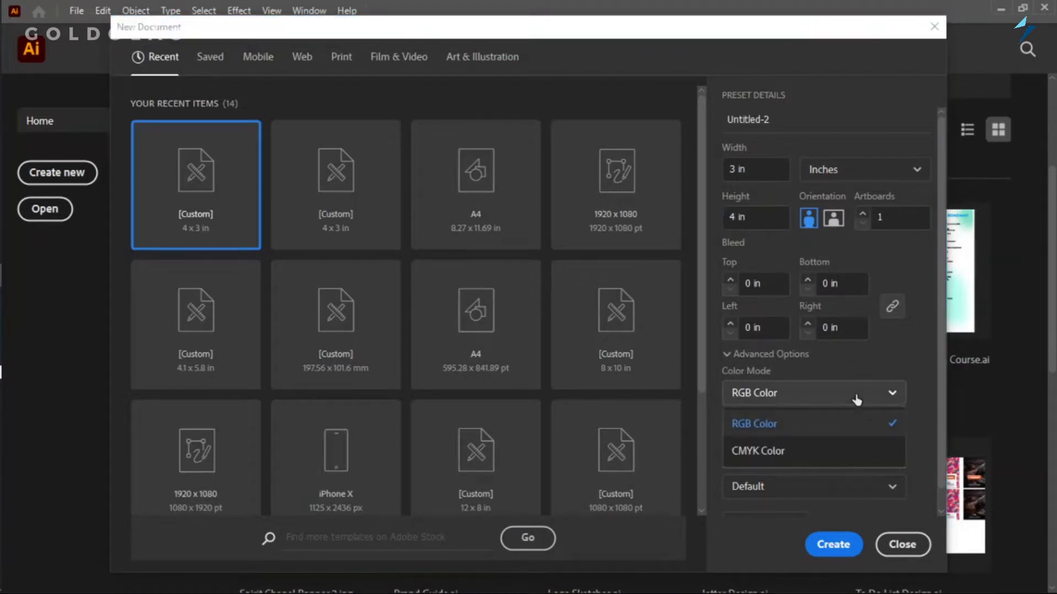
pyautogui.click(813, 425)
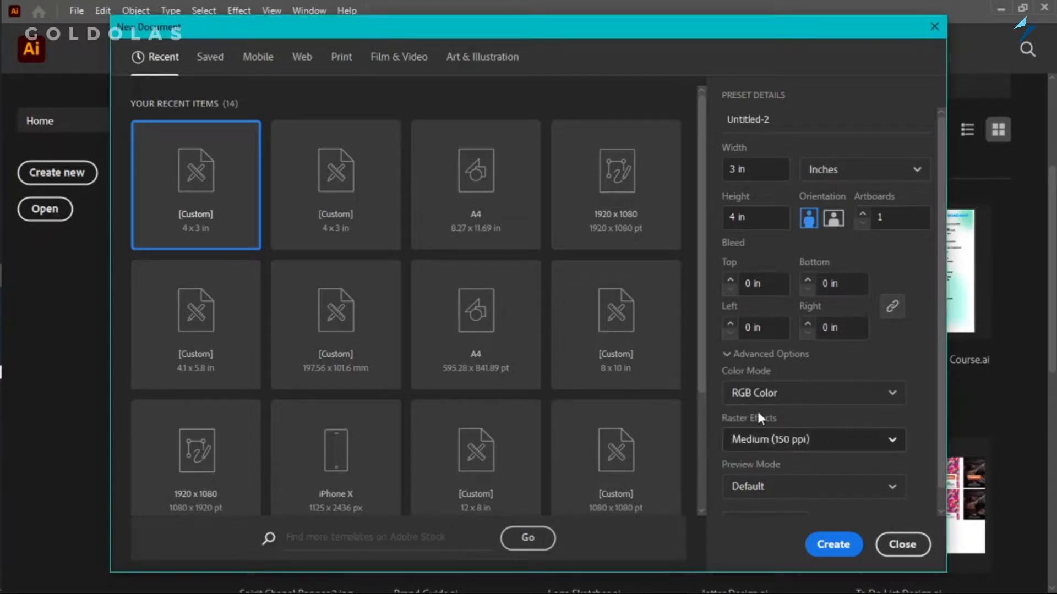
pyautogui.click(892, 442)
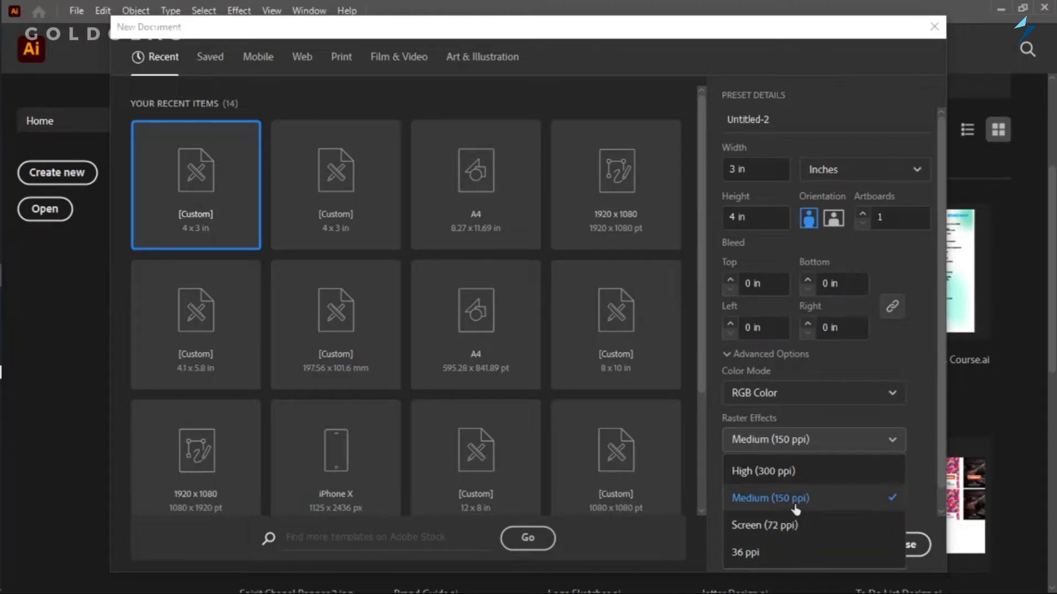
pyautogui.click(850, 500)
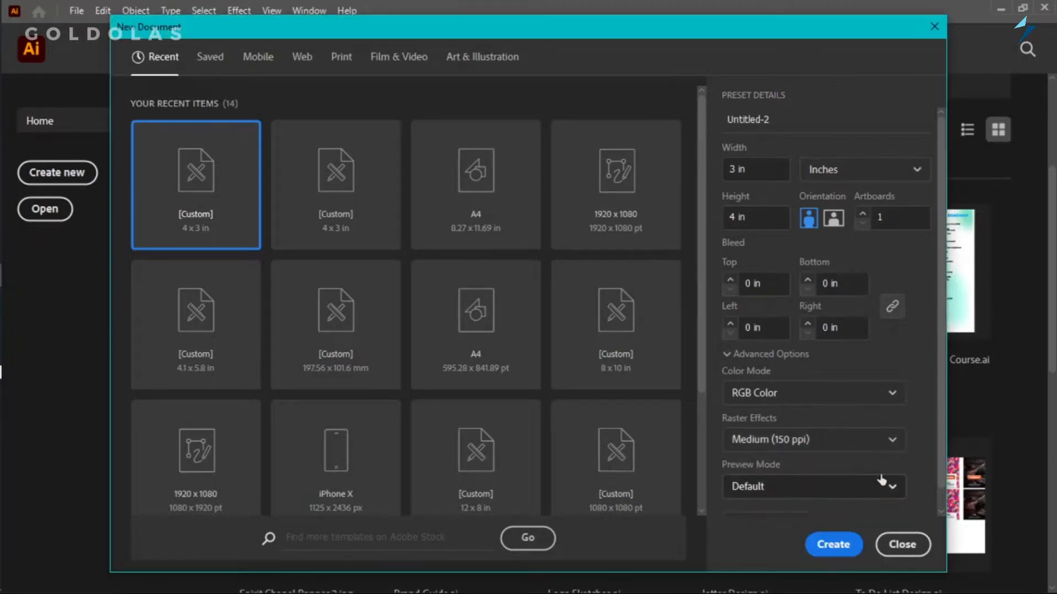
pyautogui.scroll(-1, 914, 462)
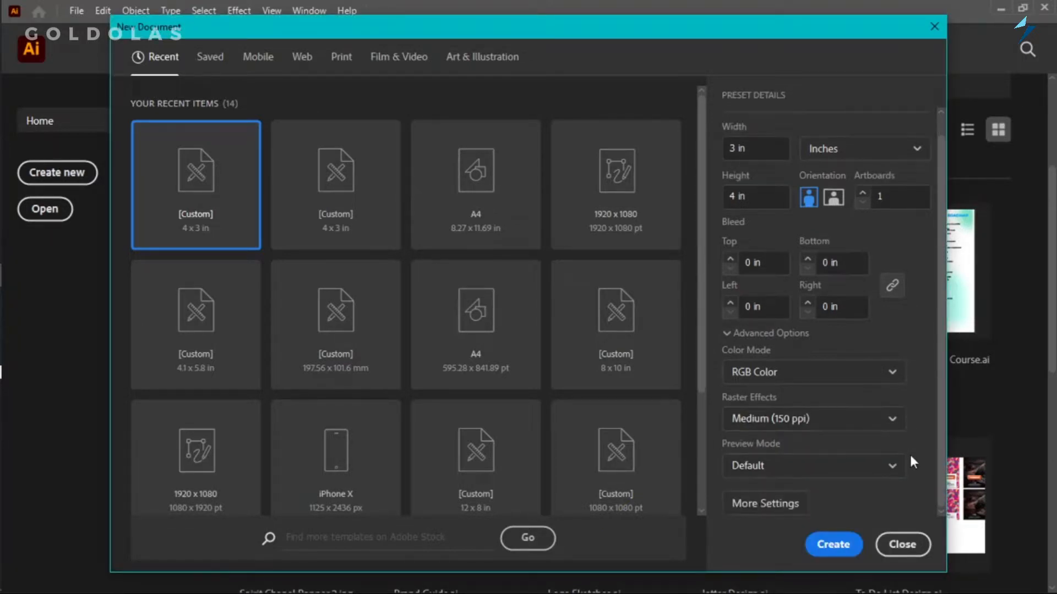
pyautogui.click(826, 544)
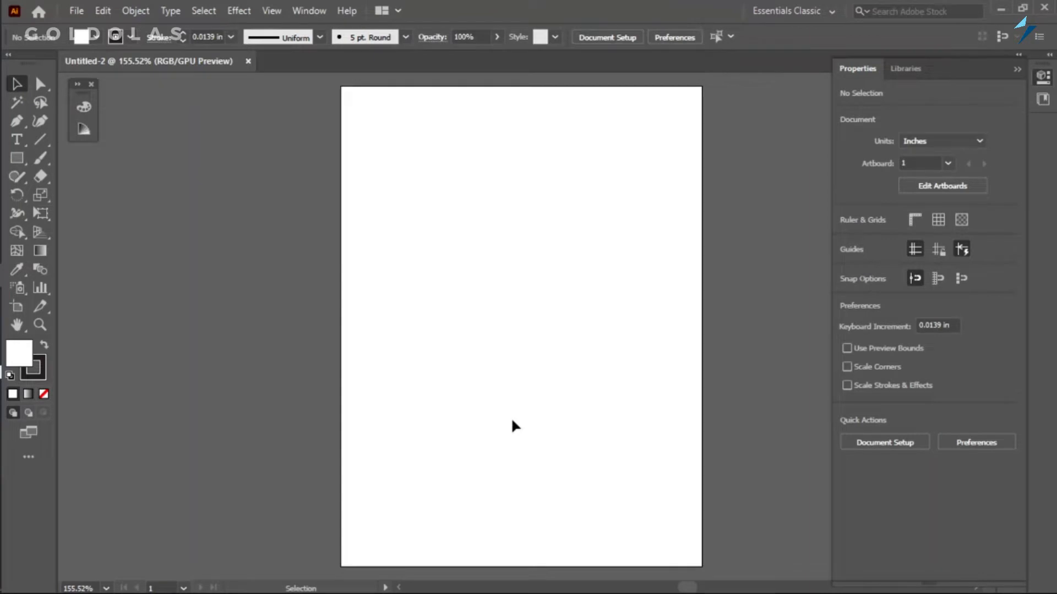
# Add a point text reading REALTOR in the lower middle of the artboard with the Type tool.
pyautogui.click(17, 140)
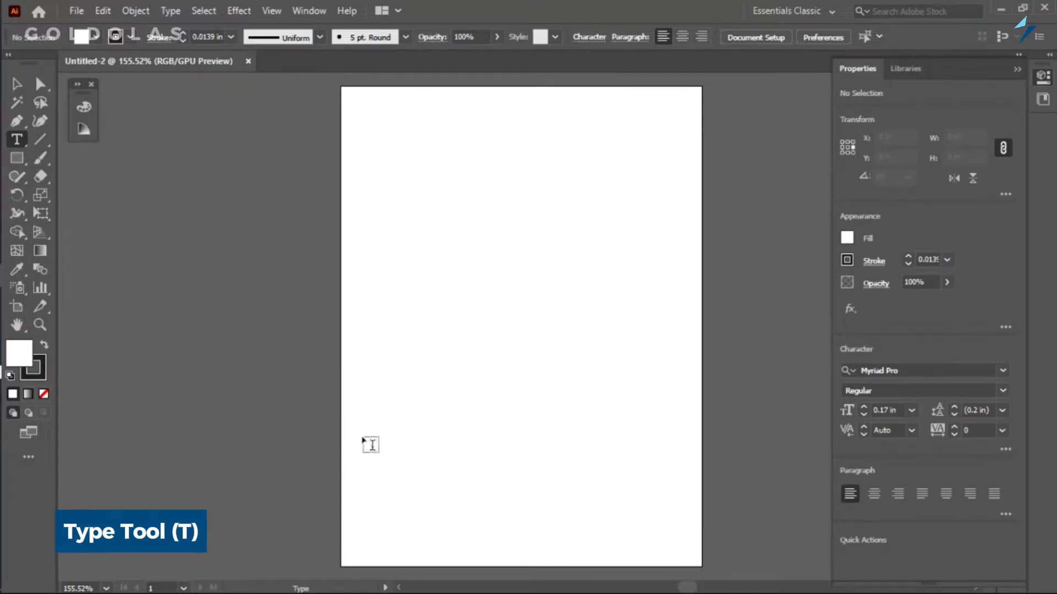
pyautogui.moveTo(472, 491)
pyautogui.mouseDown()
pyautogui.moveTo(495, 519)
pyautogui.moveTo(465, 491)
pyautogui.mouseUp()
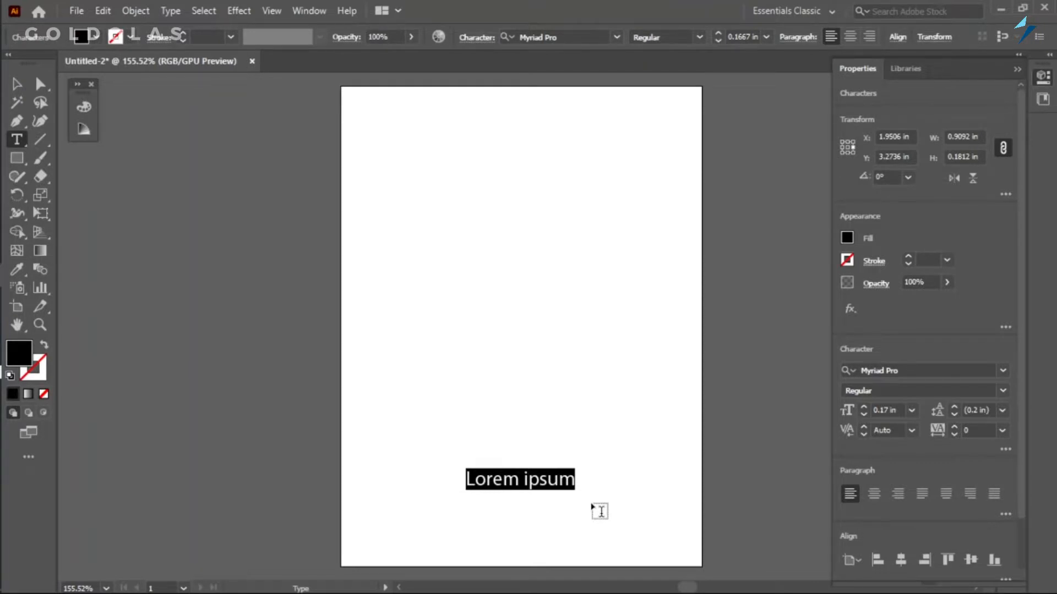
pyautogui.press('BackSpace')
pyautogui.write('REALTOR')
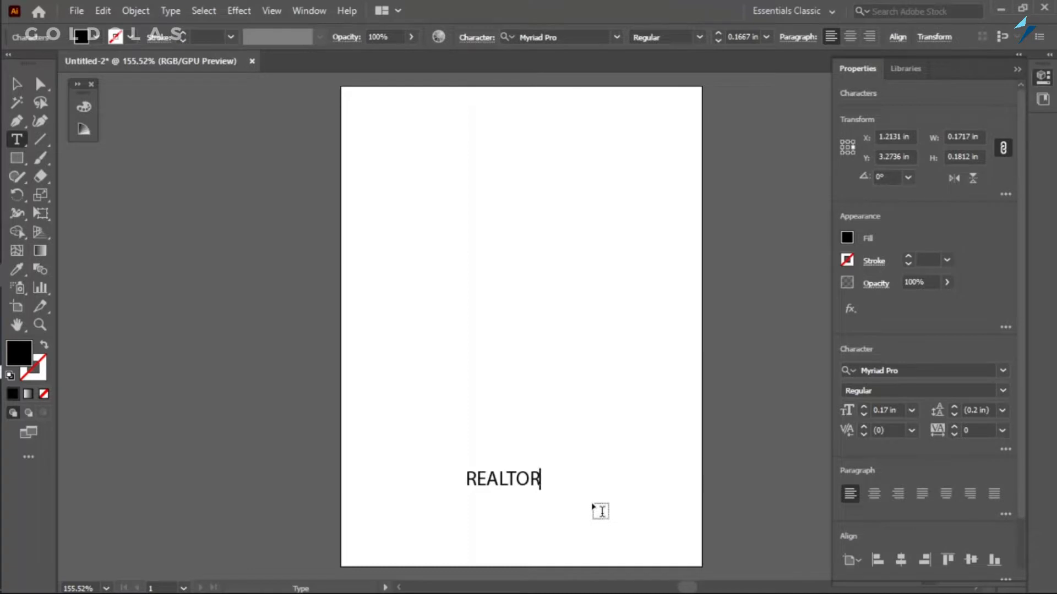
pyautogui.press('Escape')
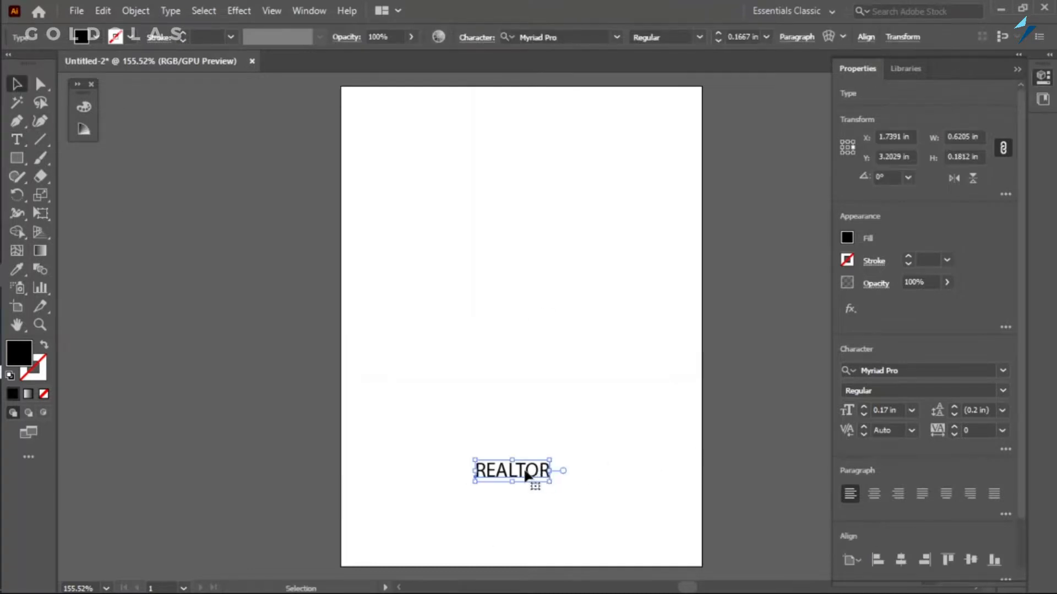
# Set REALTOR in the Canter font, enlarge it proportionally to about 0.76 in wide, and place it near the artboard's lower edge.
pyautogui.click(1002, 372)
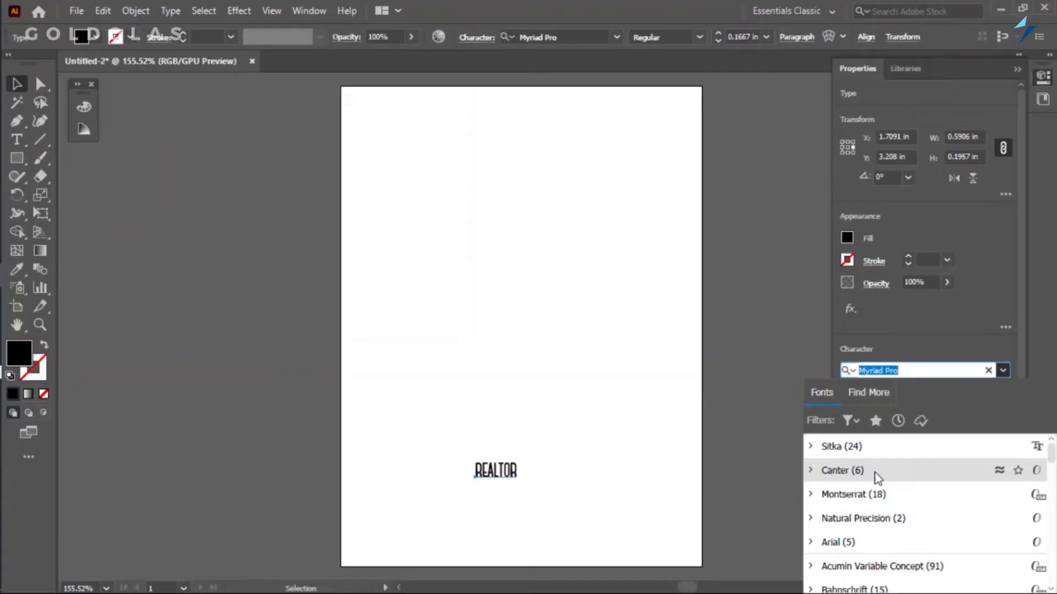
pyautogui.click(876, 472)
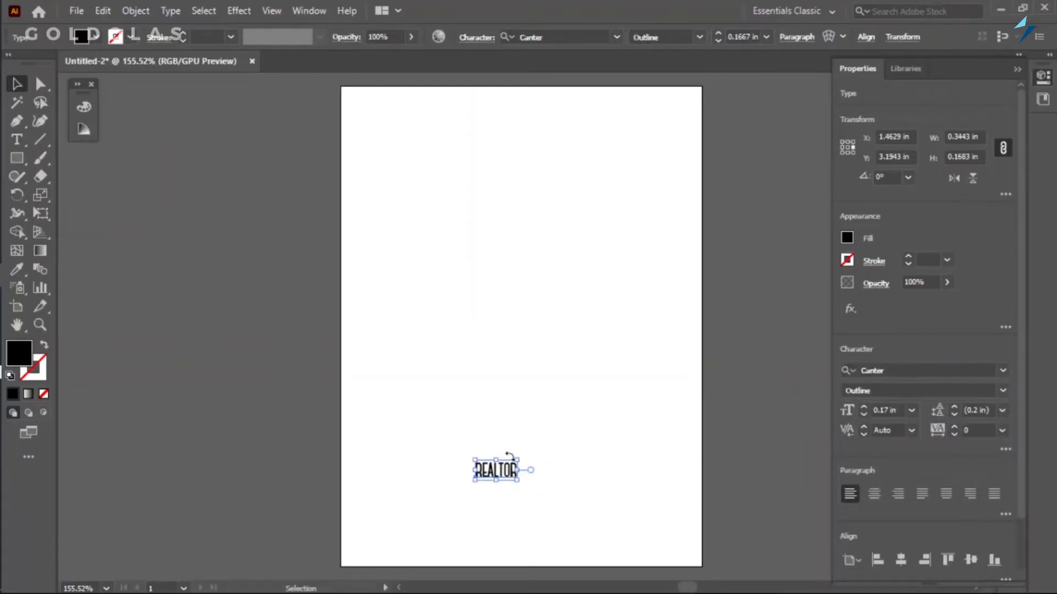
pyautogui.moveTo(530, 452)
pyautogui.mouseDown()
pyautogui.moveTo(585, 427)
pyautogui.moveTo(548, 452)
pyautogui.mouseUp()
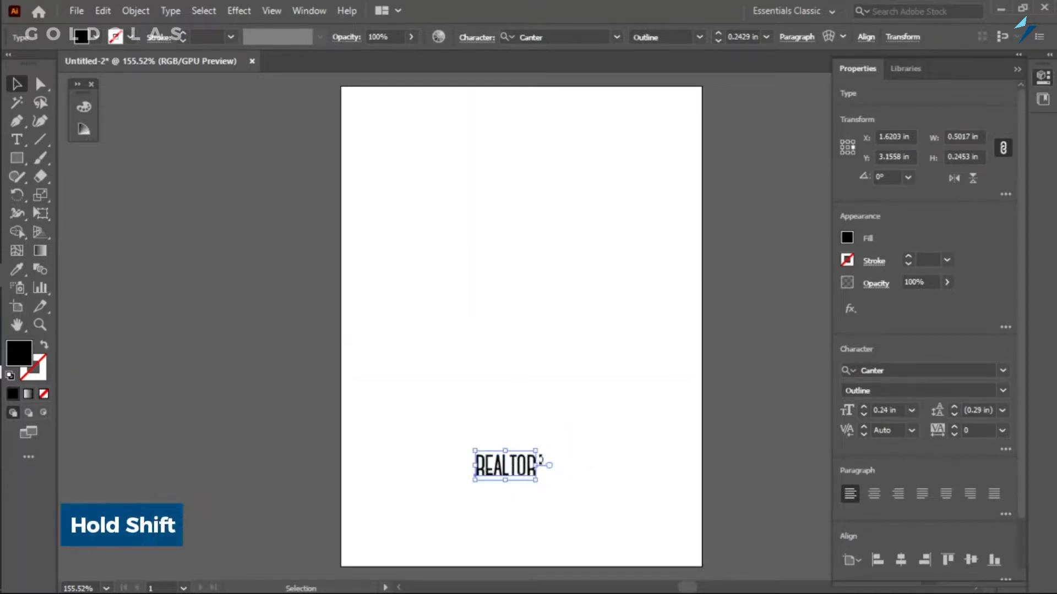
pyautogui.moveTo(539, 449); pyautogui.dragTo(570, 436)
pyautogui.moveTo(525, 459); pyautogui.dragTo(512, 489)
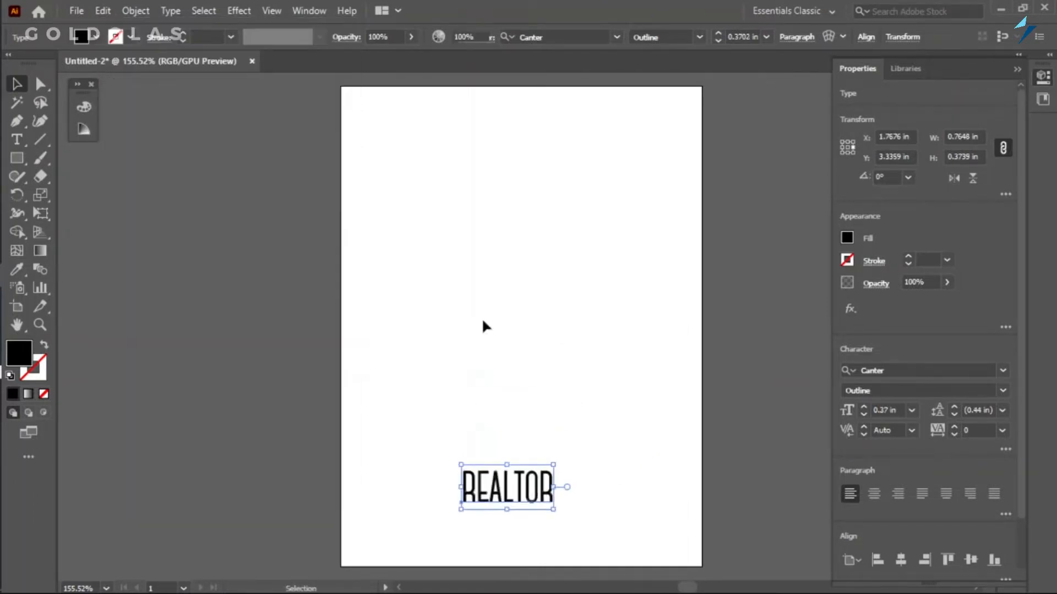
pyautogui.click(483, 322)
pyautogui.click(506, 482)
pyautogui.press('t')
pyautogui.click(473, 325)
pyautogui.write('FHDFJD')
pyautogui.press('BackSpace')
pyautogui.press('BackSpace')
pyautogui.press('BackSpace')
pyautogui.press('BackSpace')
pyautogui.press('BackSpace')
pyautogui.press('BackSpace')
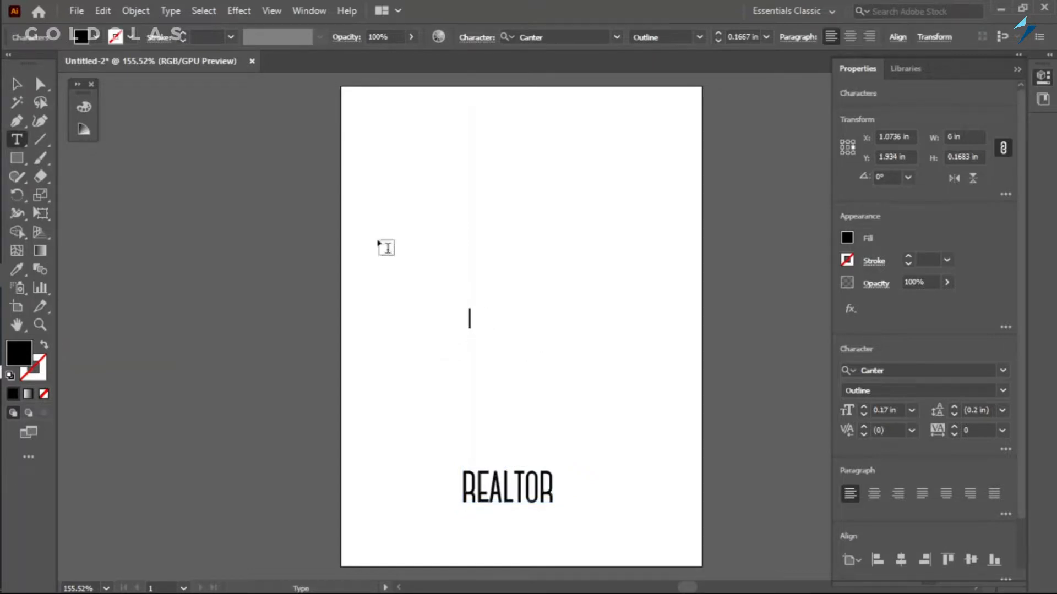
pyautogui.press('Escape')
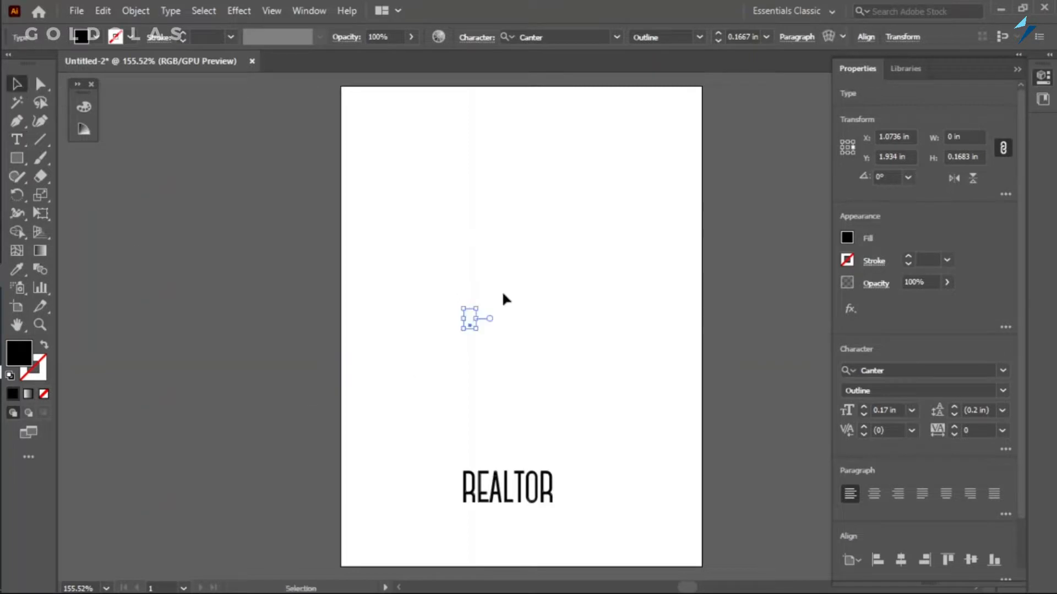
pyautogui.click(495, 338)
# Move the REALTOR text up slightly and duplicate it directly below the original.
pyautogui.click(506, 486)
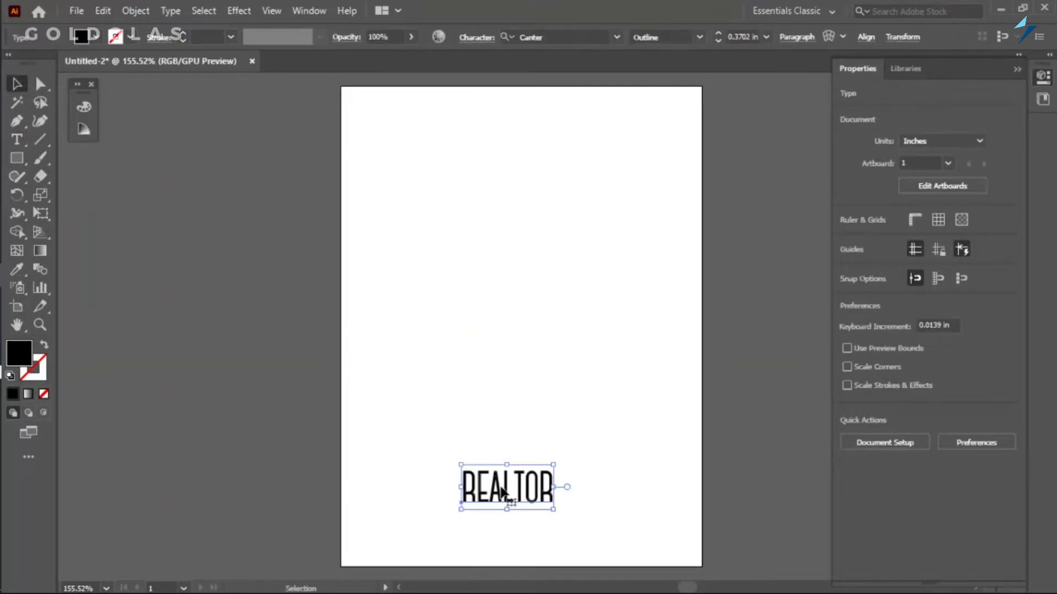
pyautogui.moveTo(506, 485); pyautogui.dragTo(506, 470)
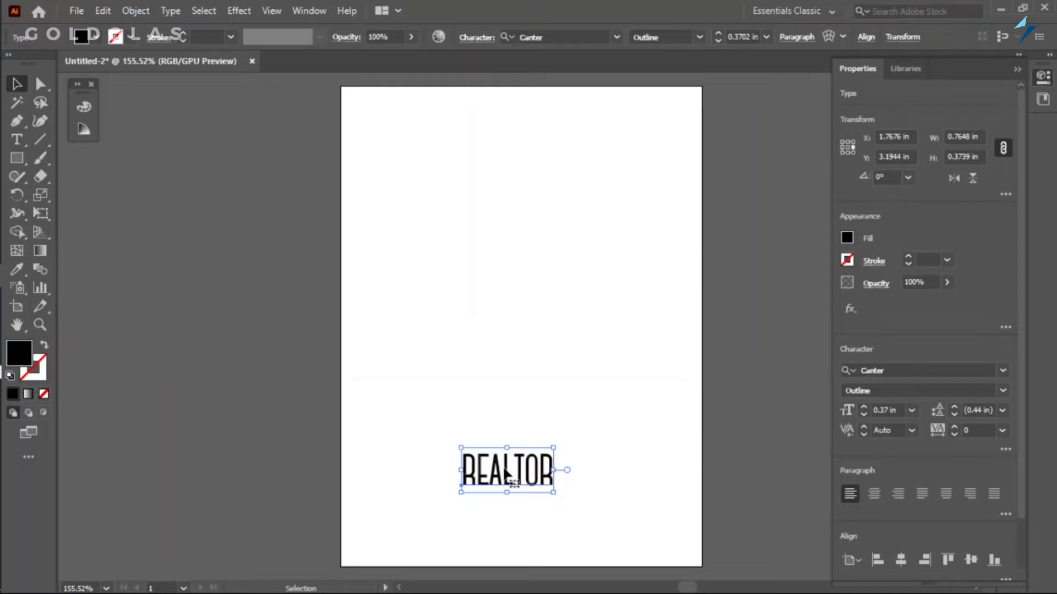
pyautogui.press('alt')
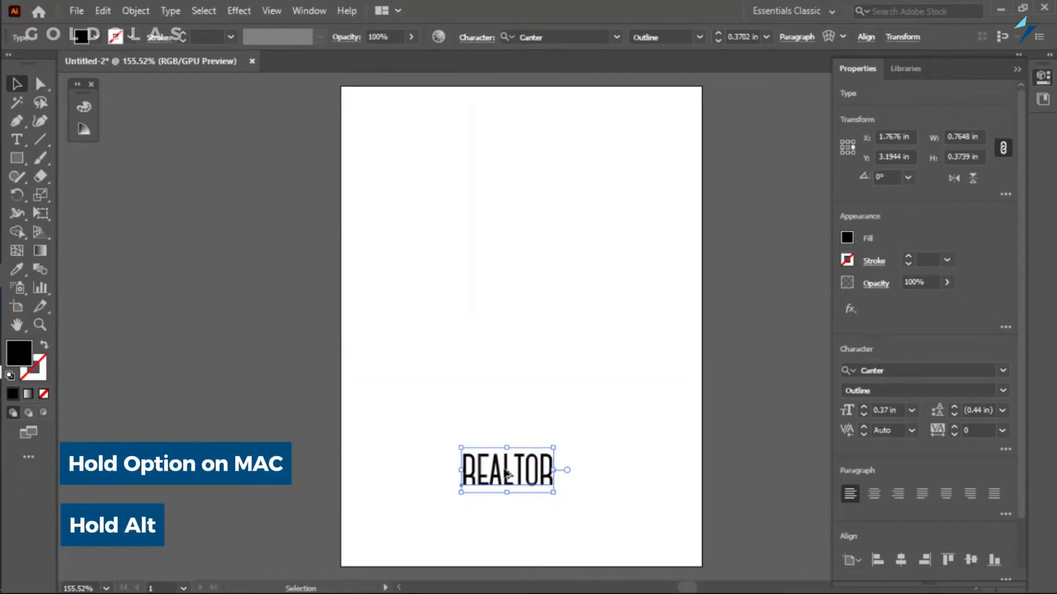
pyautogui.press('alt')
pyautogui.moveTo(508, 469); pyautogui.dragTo(507, 503)
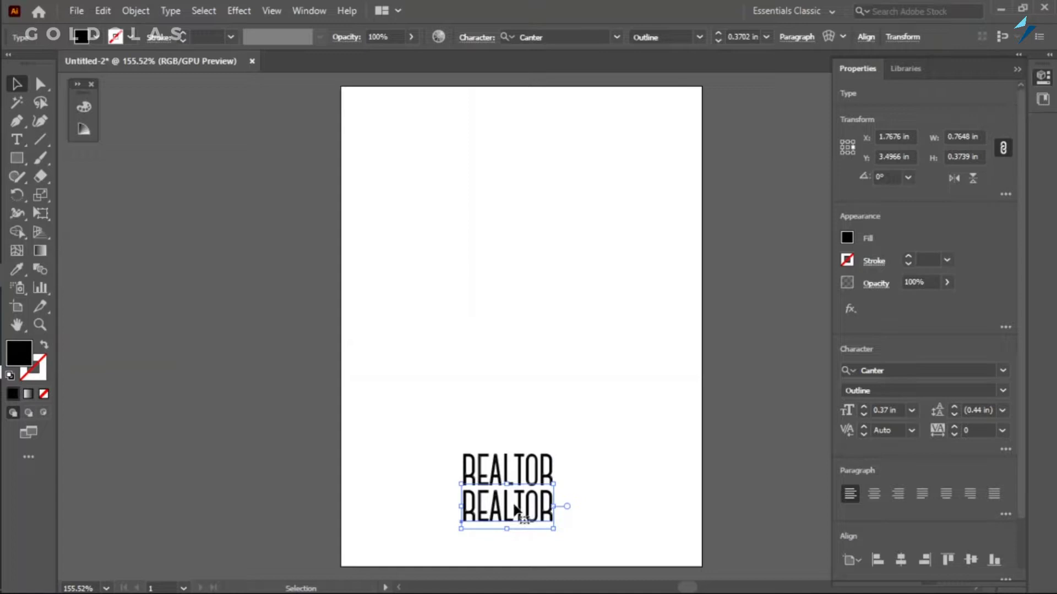
# Replace the lower copy's text with REAL ESTATE AGENCY.
pyautogui.doubleClick(517, 512)
pyautogui.doubleClick(529, 517)
pyautogui.write('REAL ESTATE AGENCY')
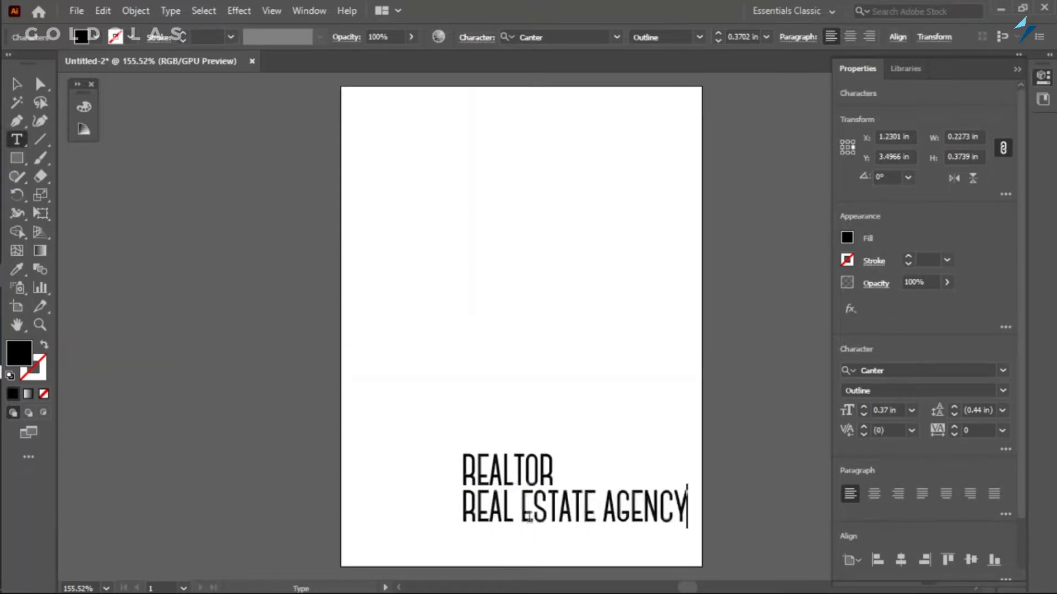
pyautogui.click(17, 84)
# Set REAL ESTATE AGENCY in the Natural Precision font, shrink it to about 0.72 in wide, and place it beneath REALTOR.
pyautogui.click(1002, 371)
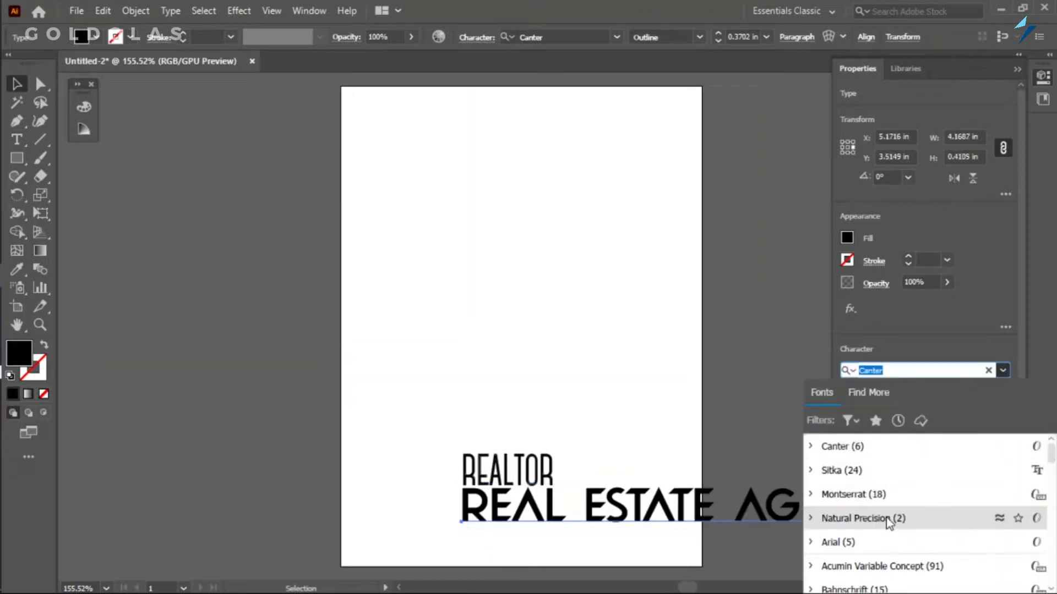
pyautogui.click(888, 518)
pyautogui.moveTo(727, 507); pyautogui.dragTo(581, 507)
pyautogui.moveTo(763, 533); pyautogui.dragTo(503, 503)
pyautogui.moveTo(397, 495); pyautogui.dragTo(486, 506)
pyautogui.moveTo(594, 513); pyautogui.dragTo(516, 502)
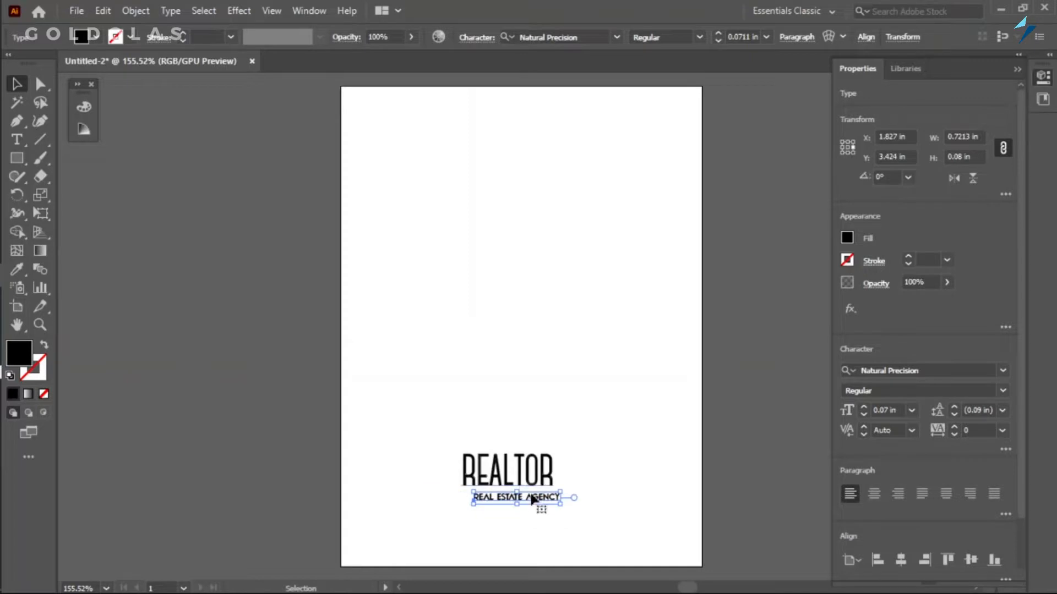
# Move REAL ESTATE AGENCY closer beneath REALTOR, shifting it slightly up and to the left.
pyautogui.click(40, 326)
pyautogui.moveTo(436, 422); pyautogui.dragTo(629, 191)
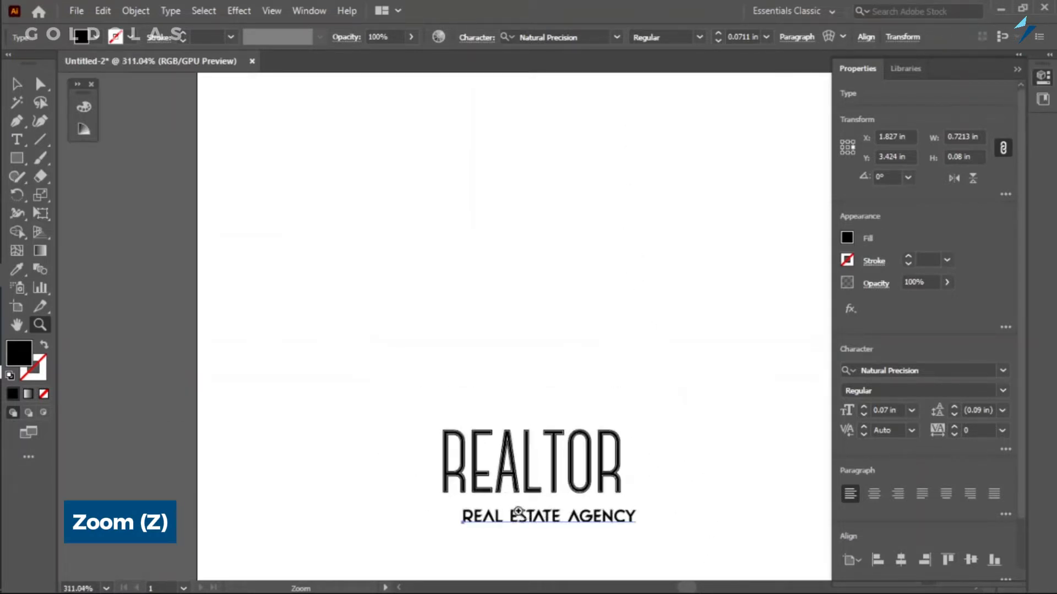
pyautogui.press('v')
pyautogui.click(348, 361)
pyautogui.scroll(-3, 543, 385)
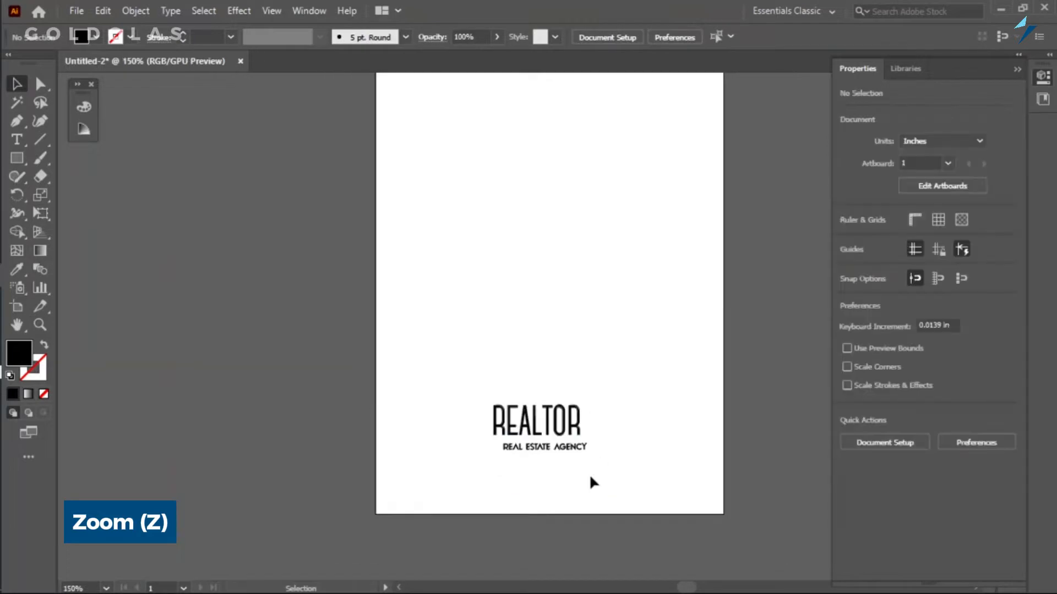
pyautogui.scroll(5, 542, 441)
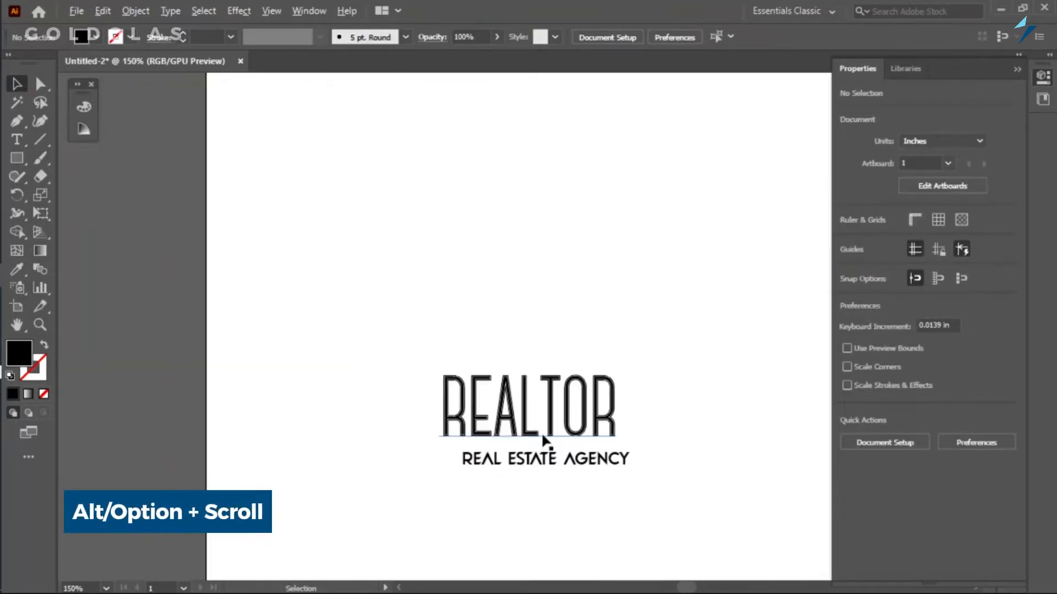
pyautogui.scroll(2, 572, 439)
pyautogui.scroll(-5, 505, 435)
pyautogui.scroll(3, 543, 478)
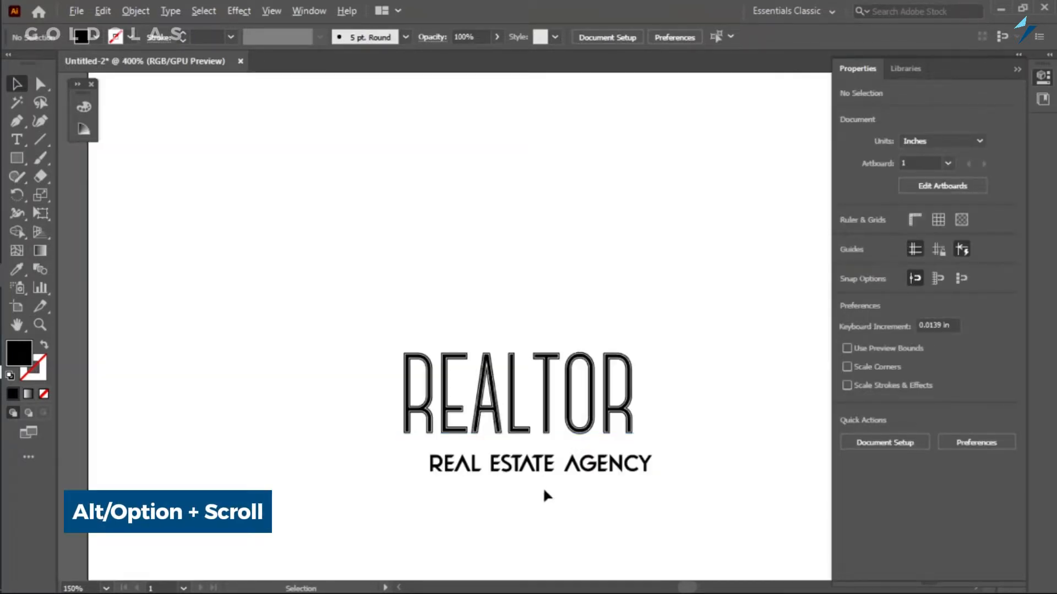
pyautogui.moveTo(541, 469); pyautogui.dragTo(530, 456)
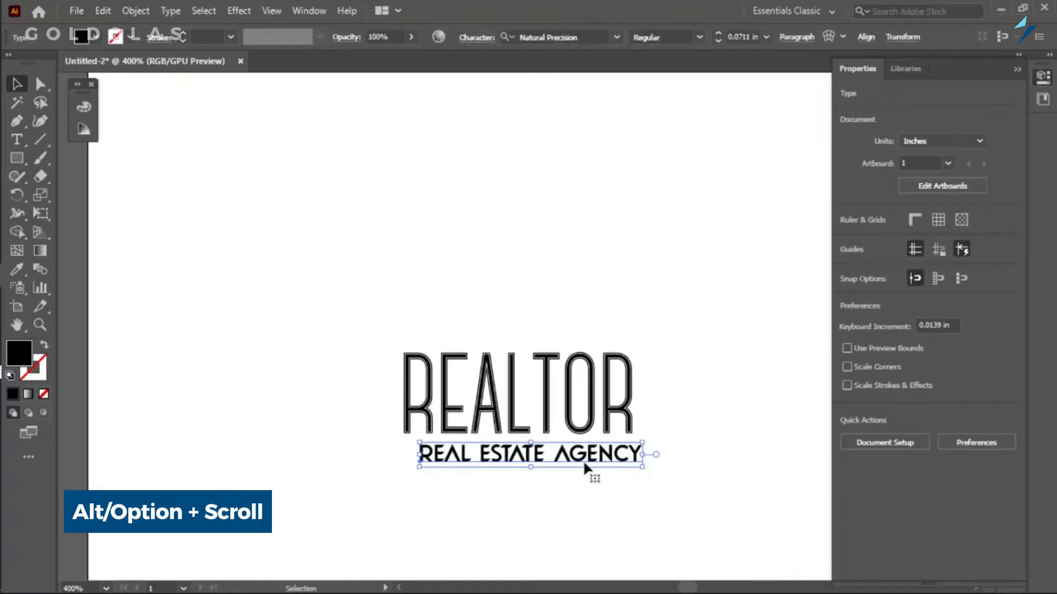
# Set the REALTOR text's font style to Bold in the Canter font.
pyautogui.scroll(2, 566, 460)
pyautogui.click(575, 337)
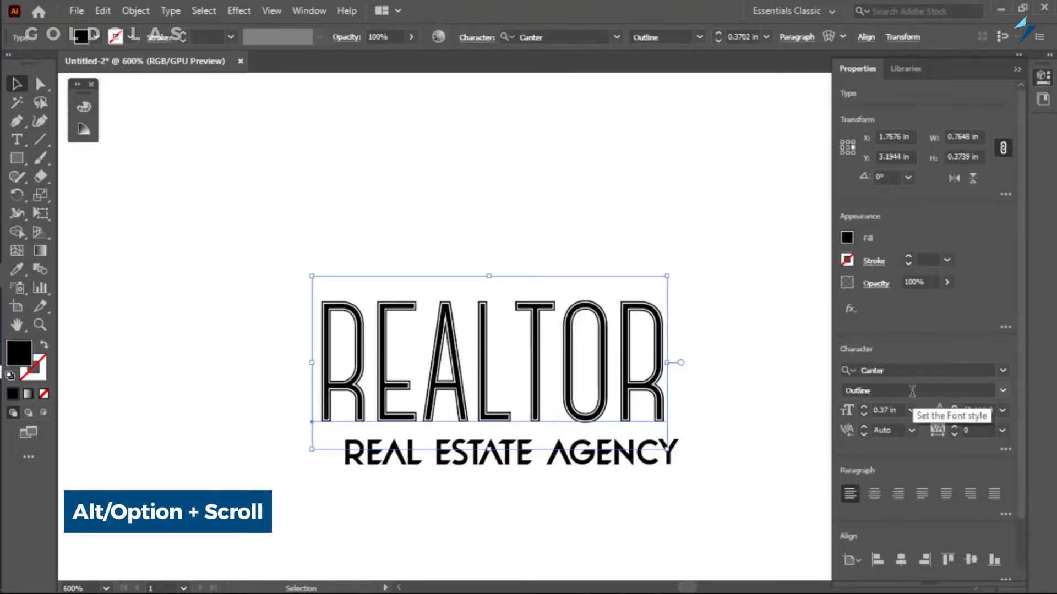
pyautogui.click(995, 388)
pyautogui.click(865, 441)
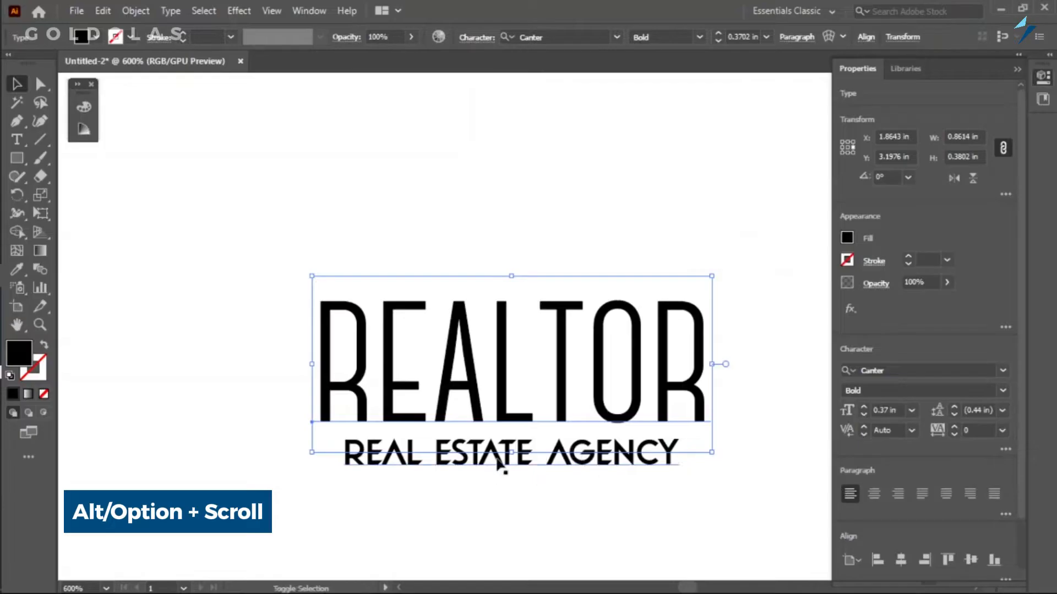
# Select REALTOR and REAL ESTATE AGENCY together and align them on their horizontal centers.
pyautogui.keyDown('shift'); pyautogui.click(465, 461); pyautogui.keyUp('shift')
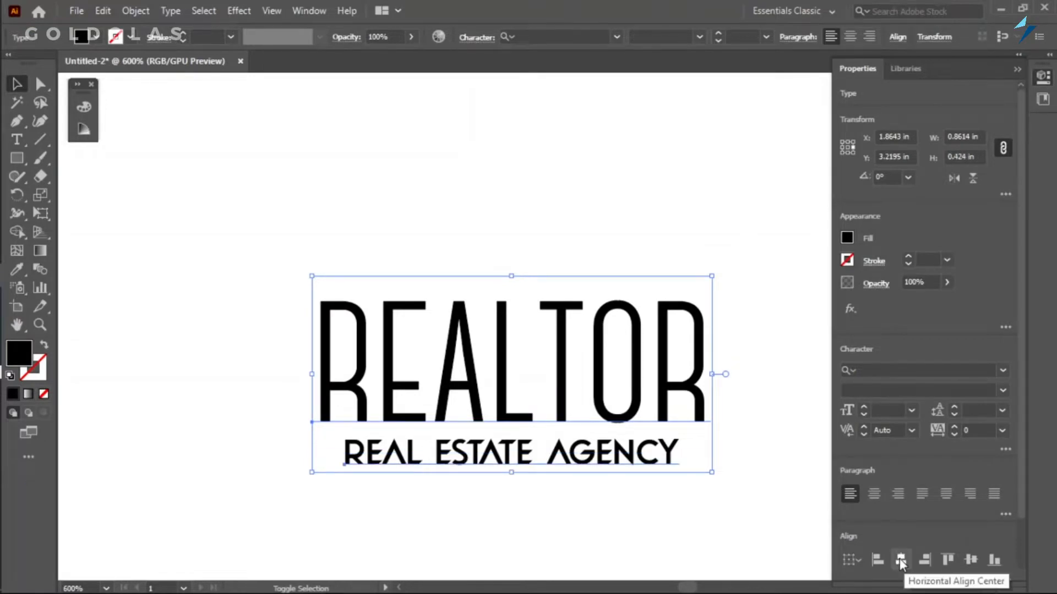
pyautogui.click(759, 503)
pyautogui.scroll(-6, 427, 433)
pyautogui.scroll(4, 390, 432)
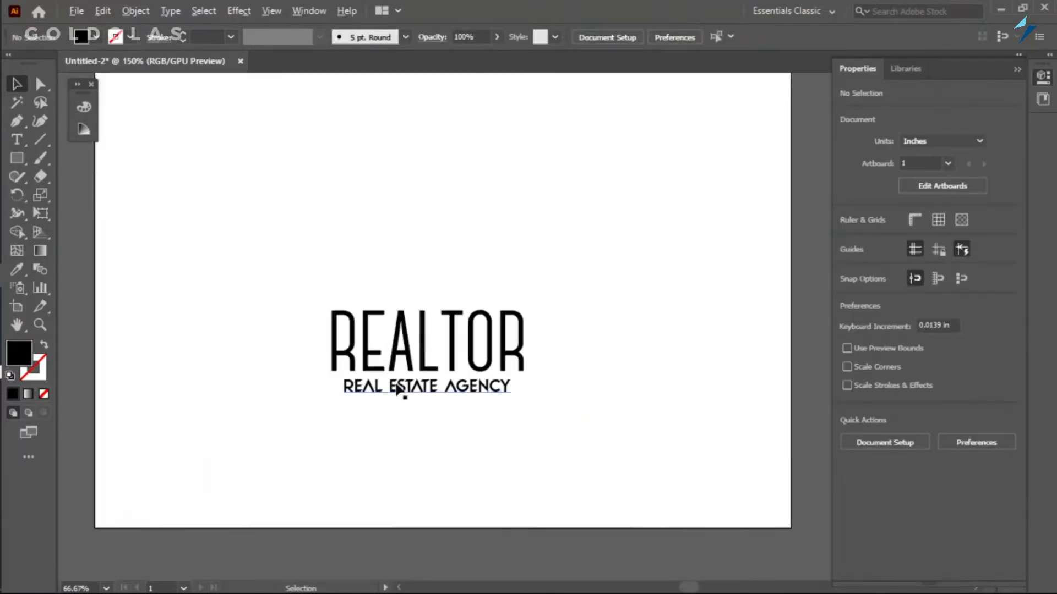
# Move both logo text lines down together, placing them near the artboard's bottom edge.
pyautogui.moveTo(273, 294); pyautogui.dragTo(476, 408)
pyautogui.moveTo(409, 338); pyautogui.dragTo(429, 417)
pyautogui.scroll(-3, 542, 462)
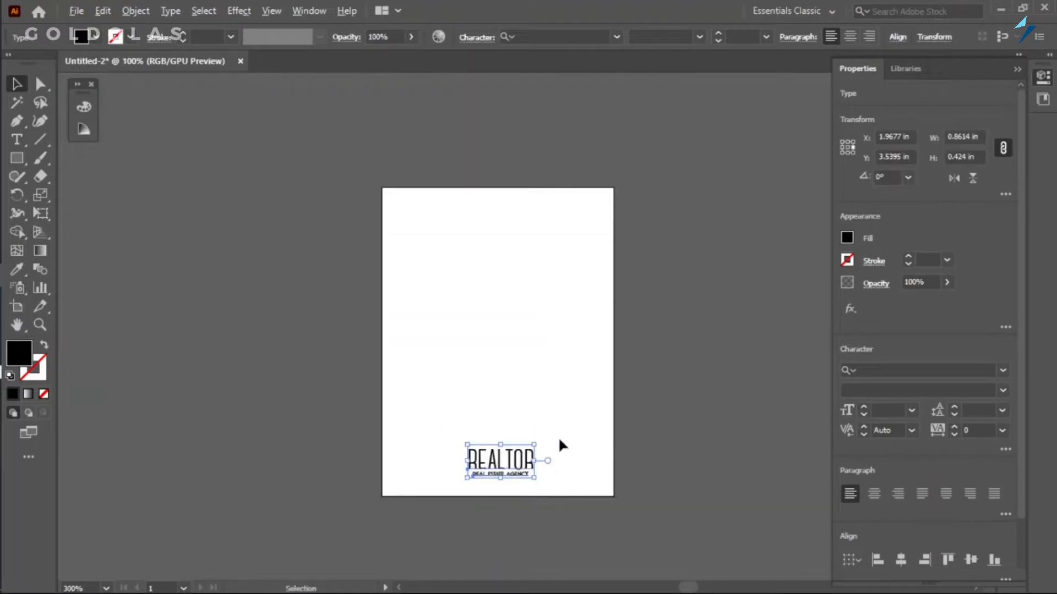
pyautogui.scroll(2, 559, 443)
pyautogui.click(561, 459)
pyautogui.moveTo(561, 490); pyautogui.dragTo(560, 482)
pyautogui.scroll(-1, 561, 482)
pyautogui.click(467, 487)
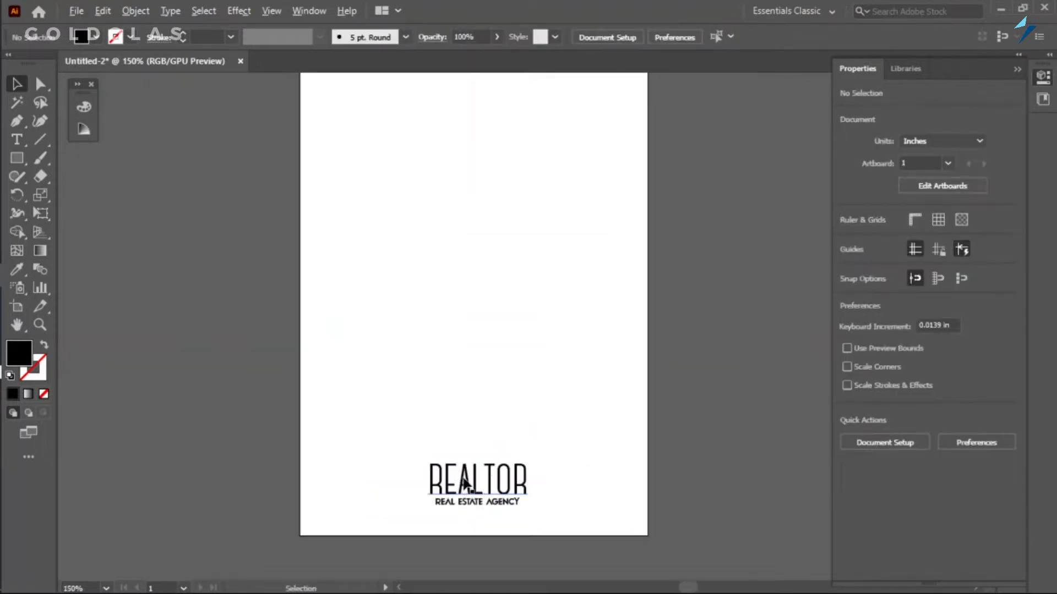
# Duplicate REALTOR into the upper half of the artboard and replace the copy's text with TO LET.
pyautogui.press('alt')
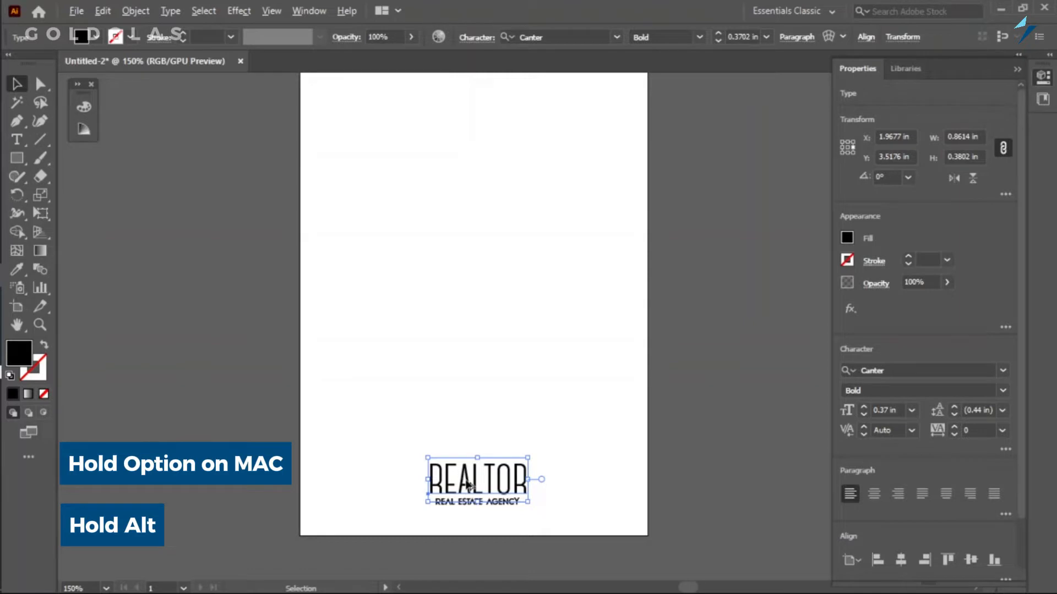
pyautogui.moveTo(469, 484); pyautogui.dragTo(464, 270)
pyautogui.doubleClick(477, 268)
pyautogui.doubleClick(477, 268)
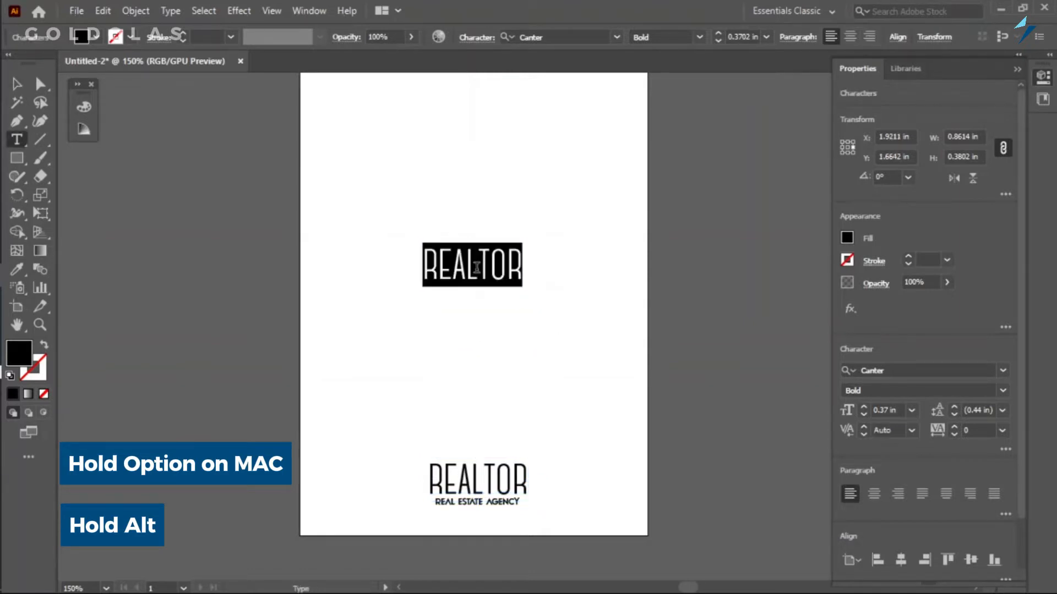
pyautogui.write('TO LET')
pyautogui.keyDown('ctrl'); pyautogui.click(419, 371); pyautogui.keyUp('ctrl')
# Enlarge TO LET to about 1.28 in wide and duplicate it directly above the original.
pyautogui.moveTo(459, 264); pyautogui.dragTo(592, 259)
pyautogui.moveTo(519, 225); pyautogui.dragTo(460, 223)
pyautogui.scroll(2, 495, 286)
pyautogui.moveTo(497, 316); pyautogui.dragTo(498, 258)
# Replace the upper TO LET copy's text with APARTMENT.
pyautogui.doubleClick(499, 258)
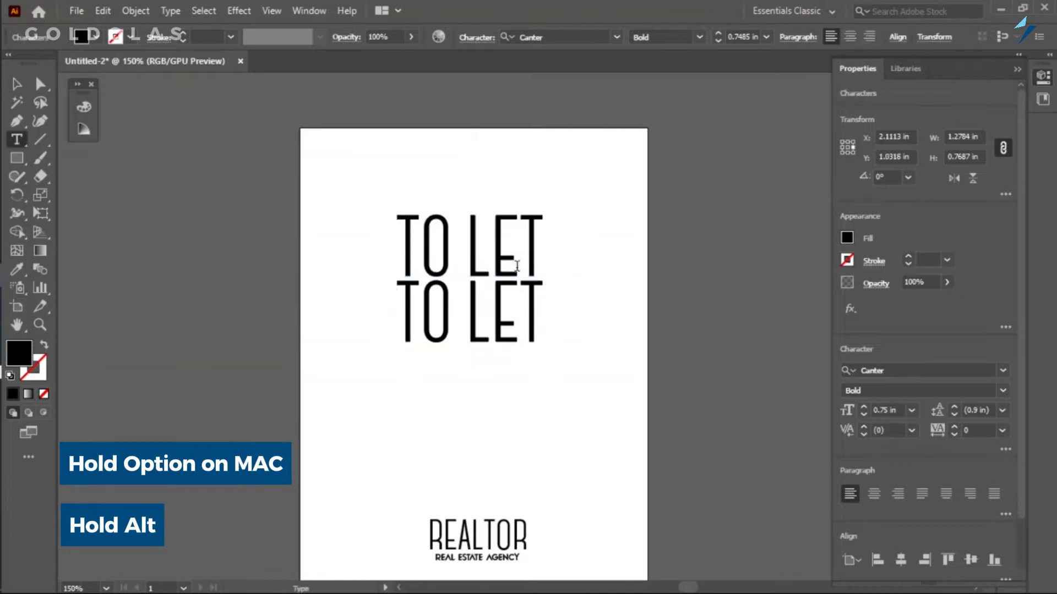
pyautogui.hotkey('ctrl', 'a')
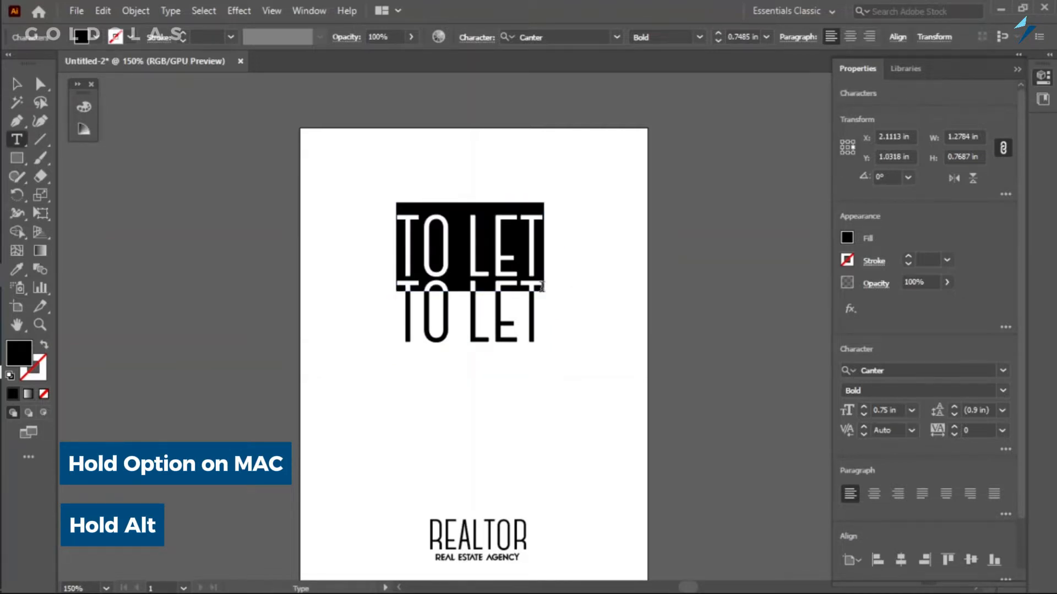
pyautogui.write('APARTMENT')
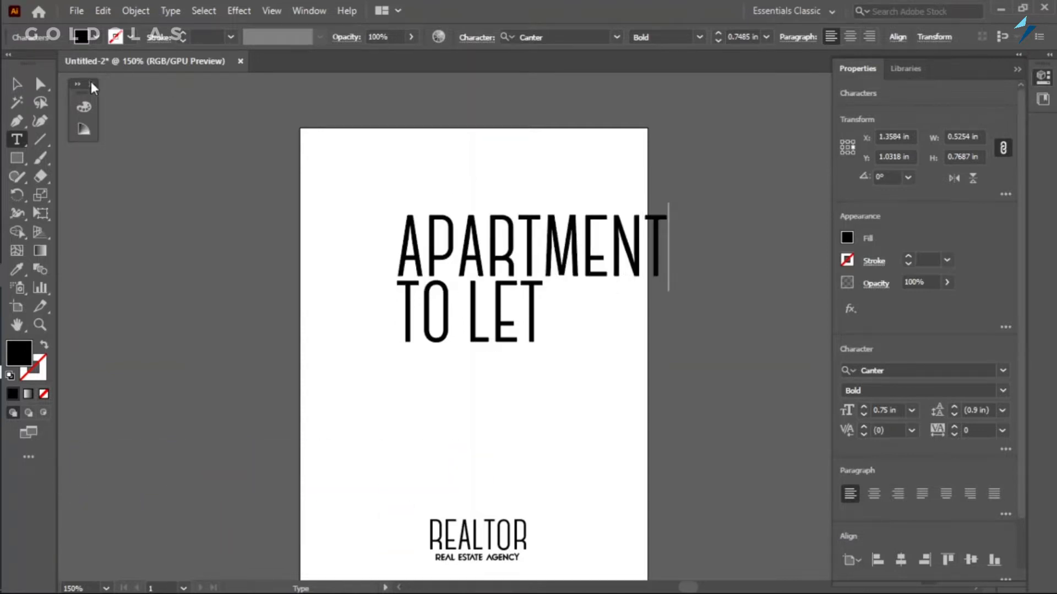
pyautogui.press('Escape')
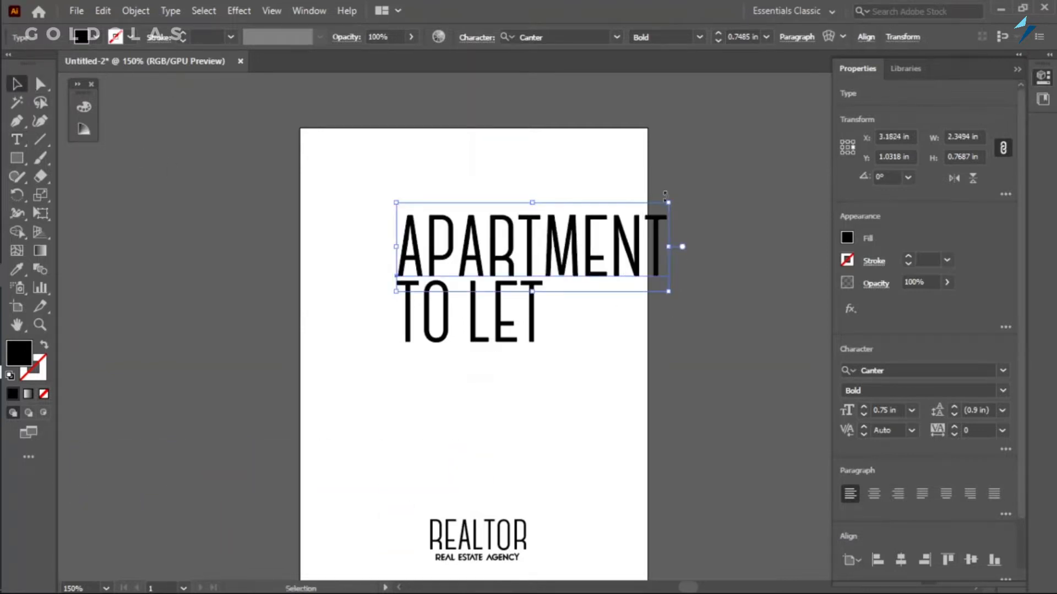
# Shrink APARTMENT to about 0.79 in wide and place it just above TO LET.
pyautogui.moveTo(667, 193); pyautogui.dragTo(499, 250)
pyautogui.moveTo(452, 280); pyautogui.dragTo(466, 268)
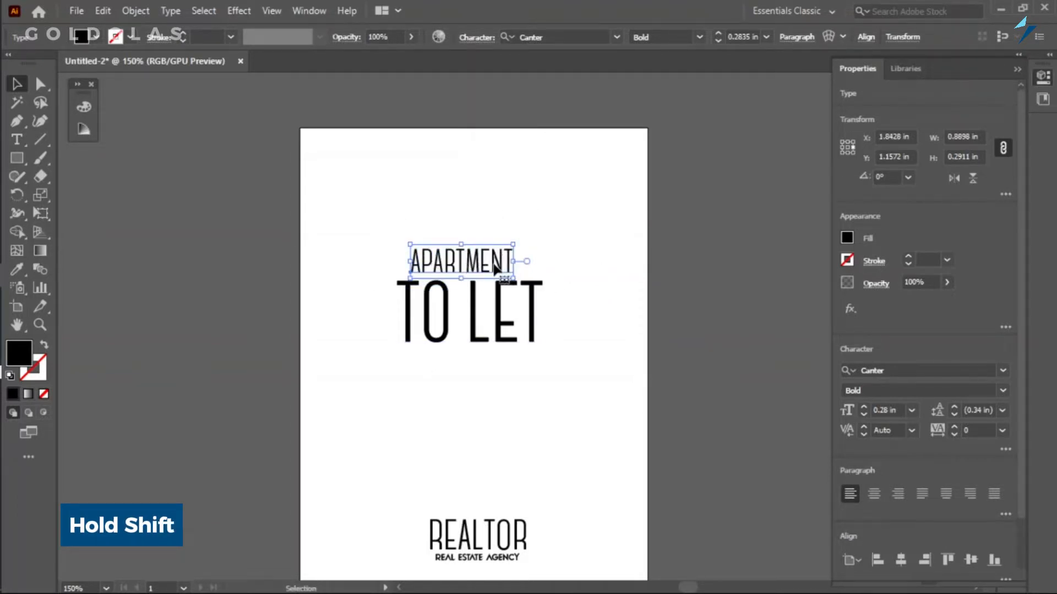
pyautogui.scroll(2, 502, 268)
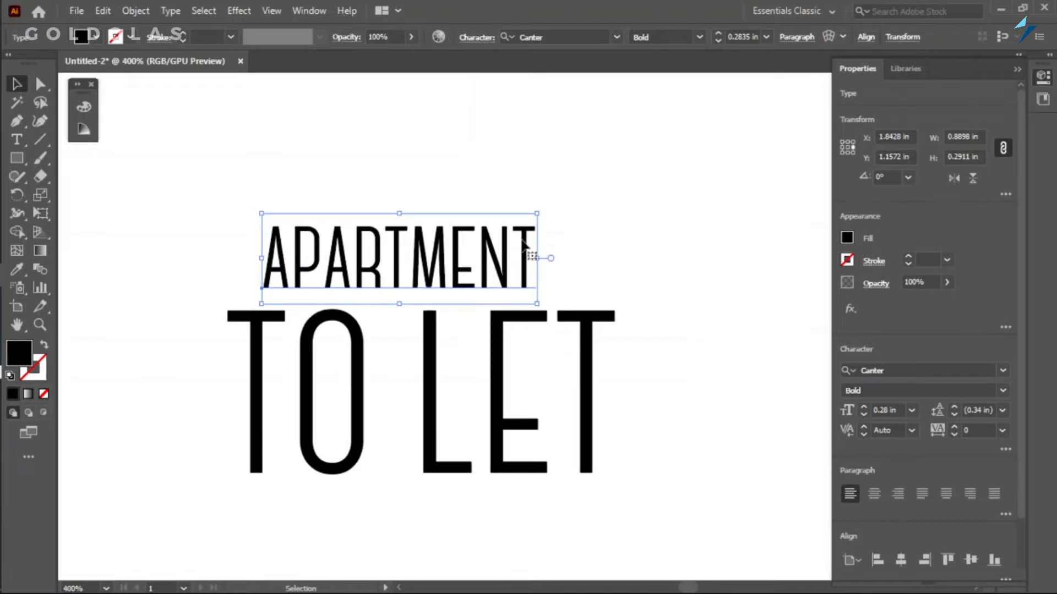
pyautogui.moveTo(536, 212); pyautogui.dragTo(507, 223)
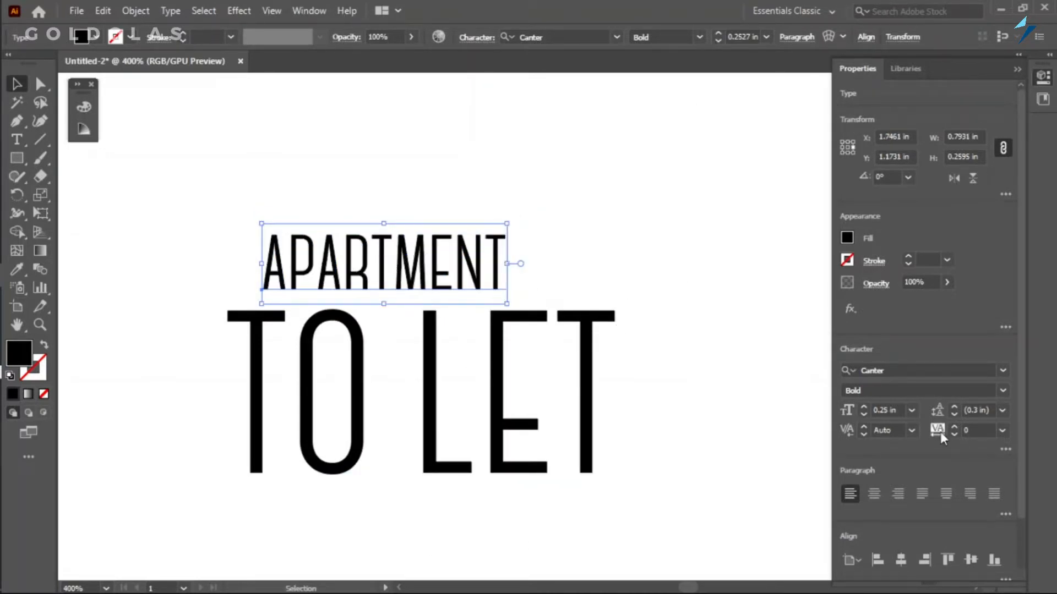
# Increase the tracking of APARTMENT to 140.
pyautogui.click(981, 430)
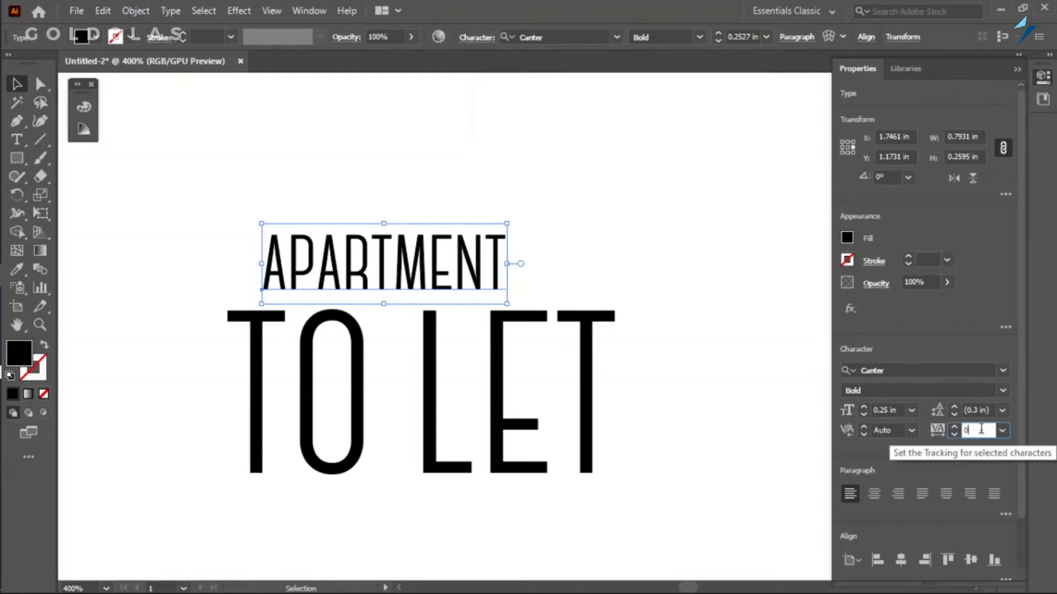
pyautogui.press('Up')
pyautogui.press('Up')
pyautogui.press('Up')
pyautogui.press('Up')
pyautogui.press('Up')
pyautogui.press('Up')
pyautogui.press('Up')
pyautogui.press('Up')
pyautogui.press('Up')
pyautogui.press('Up')
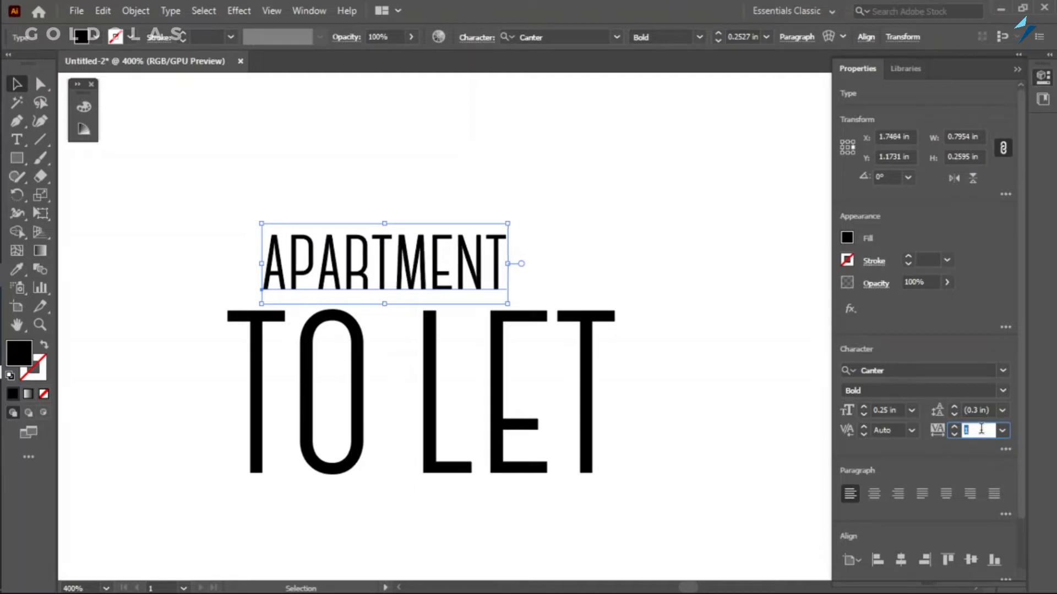
pyautogui.press('Up')
pyautogui.press('Up')
pyautogui.press('Up')
pyautogui.press('Up')
pyautogui.press('Up')
pyautogui.press('Up')
pyautogui.press('Up')
pyautogui.press('Up')
pyautogui.press('Up')
pyautogui.press('Up')
pyautogui.press('Up')
pyautogui.press('Up')
pyautogui.press('Up')
pyautogui.press('Up')
pyautogui.press('Up')
pyautogui.press('Up')
pyautogui.press('Up')
pyautogui.press('Up')
pyautogui.press('Up')
pyautogui.press('Up')
pyautogui.press('Up')
pyautogui.press('Up')
pyautogui.press('Up')
pyautogui.press('Up')
pyautogui.press('Up')
pyautogui.press('Up')
pyautogui.press('Up')
pyautogui.press('Up')
pyautogui.press('Up')
pyautogui.press('Up')
pyautogui.press('Up')
pyautogui.press('Up')
pyautogui.press('Up')
pyautogui.press('Up')
pyautogui.press('Up')
pyautogui.press('Up')
pyautogui.press('Up')
pyautogui.press('Up')
pyautogui.press('Up')
pyautogui.press('Up')
pyautogui.press('Up')
pyautogui.press('Up')
pyautogui.press('Up')
pyautogui.press('Up')
pyautogui.press('Up')
pyautogui.press('Up')
pyautogui.press('Up')
pyautogui.press('Up')
pyautogui.press('Up')
pyautogui.press('Up')
pyautogui.press('Up')
pyautogui.press('Up')
pyautogui.press('Up')
pyautogui.press('Up')
pyautogui.press('Up')
pyautogui.press('Up')
pyautogui.press('Up')
pyautogui.press('Up')
pyautogui.press('Up')
pyautogui.press('Up')
pyautogui.press('Up')
pyautogui.press('Up')
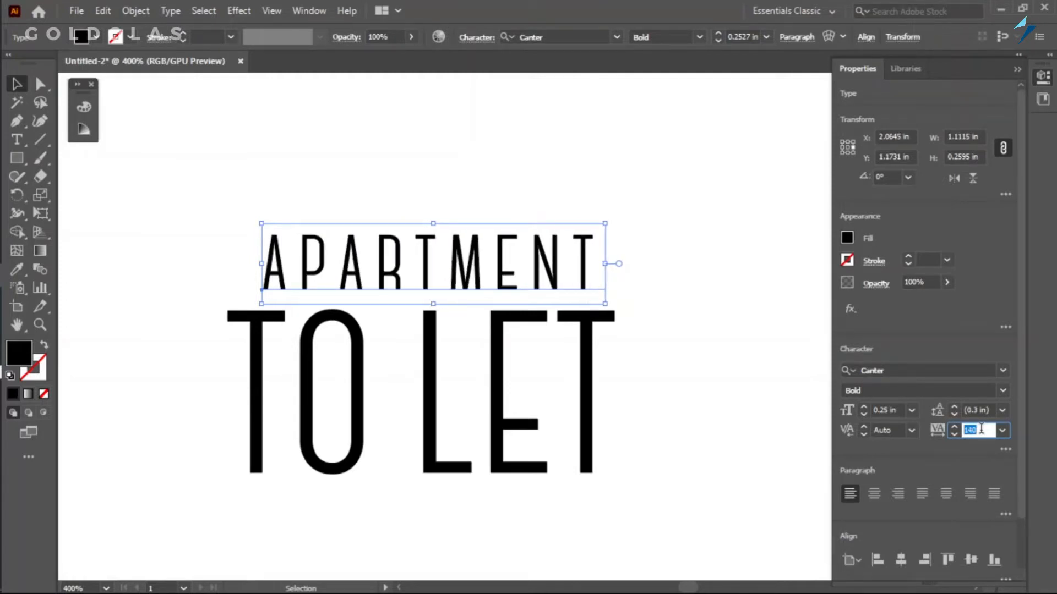
# Set the TO LET text in the Natural Precision font.
pyautogui.click(499, 426)
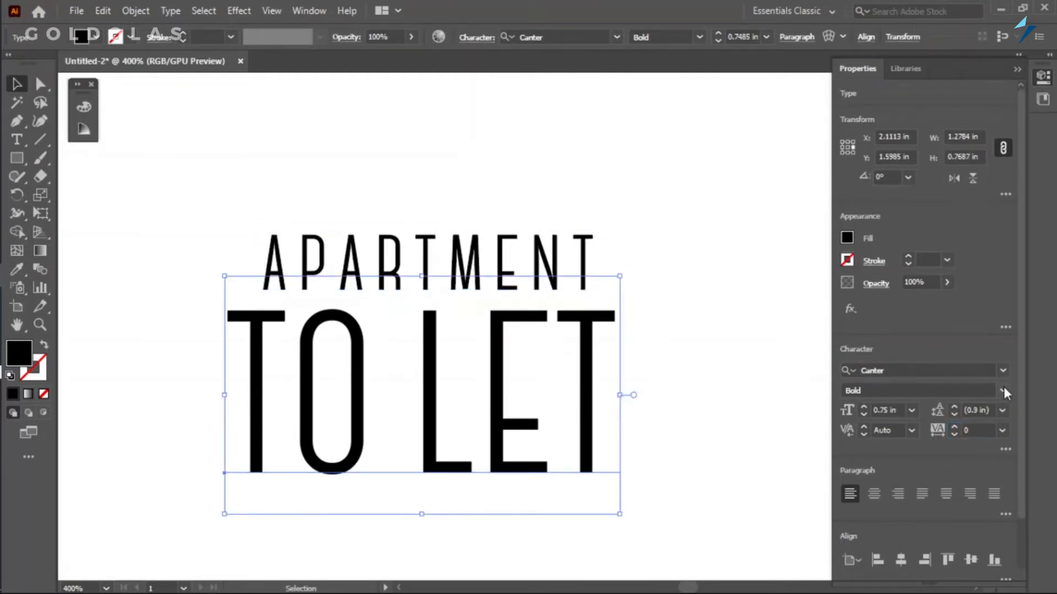
pyautogui.click(1003, 370)
pyautogui.click(867, 472)
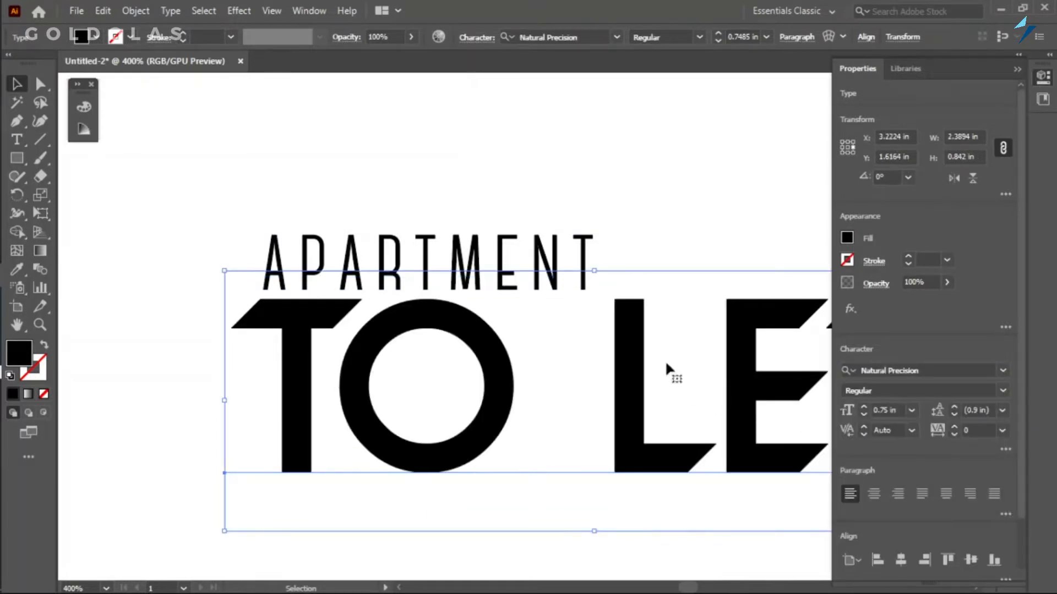
pyautogui.scroll(-2, 378, 366)
# Shrink TO LET to about 1.48 in wide and center it closely beneath APARTMENT.
pyautogui.moveTo(661, 319); pyautogui.dragTo(596, 291)
pyautogui.moveTo(514, 402); pyautogui.dragTo(453, 388)
pyautogui.moveTo(548, 333); pyautogui.dragTo(510, 345)
pyautogui.moveTo(441, 386)
pyautogui.mouseDown()
pyautogui.moveTo(444, 346)
pyautogui.moveTo(444, 370)
pyautogui.mouseUp()
pyautogui.moveTo(303, 262); pyautogui.dragTo(481, 435)
pyautogui.click(730, 392)
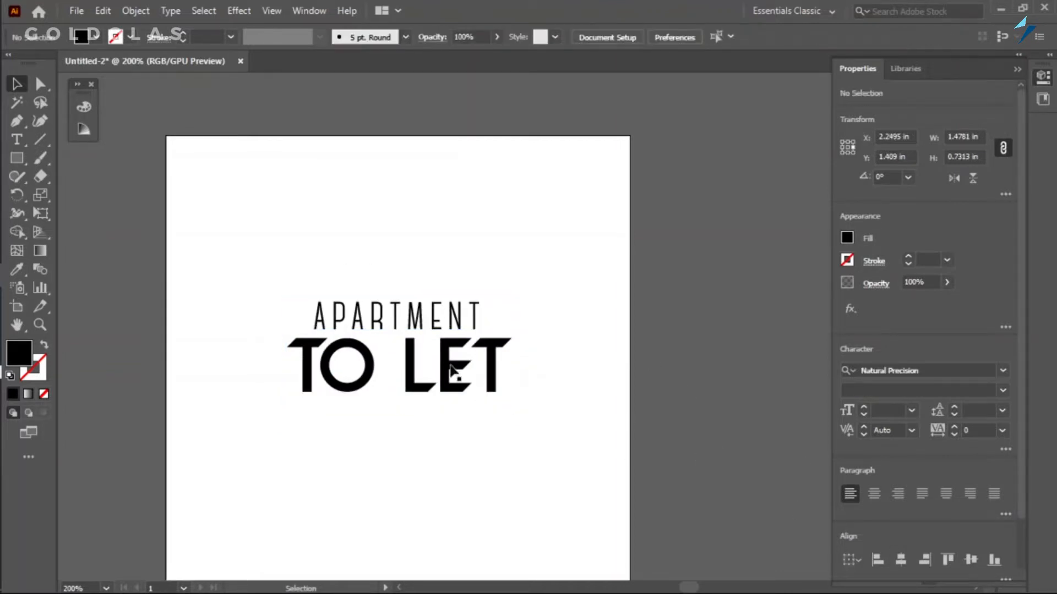
pyautogui.scroll(-3, 548, 404)
pyautogui.scroll(1, 535, 437)
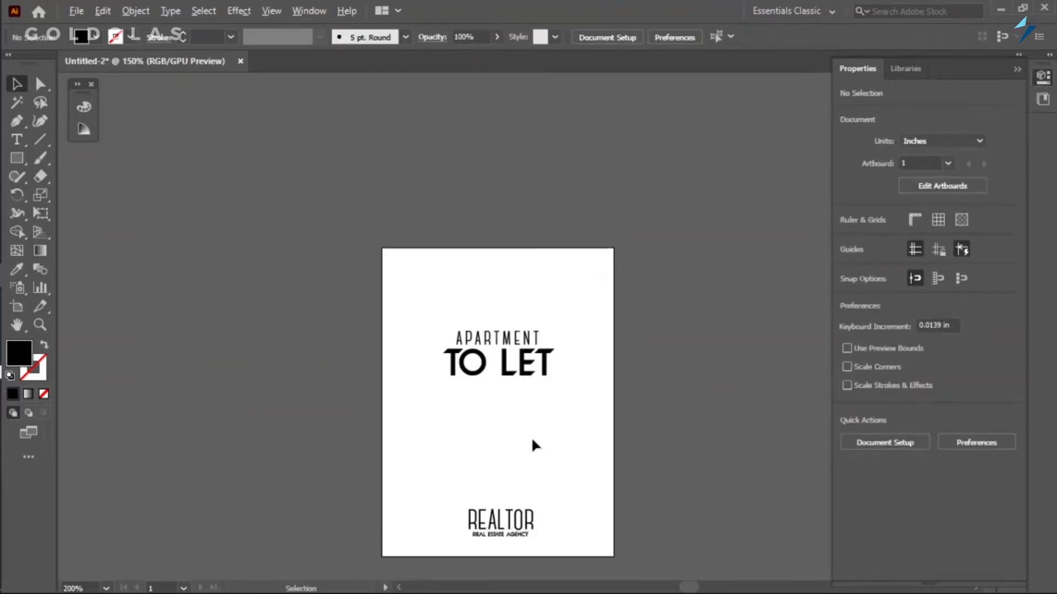
pyautogui.scroll(1, 462, 377)
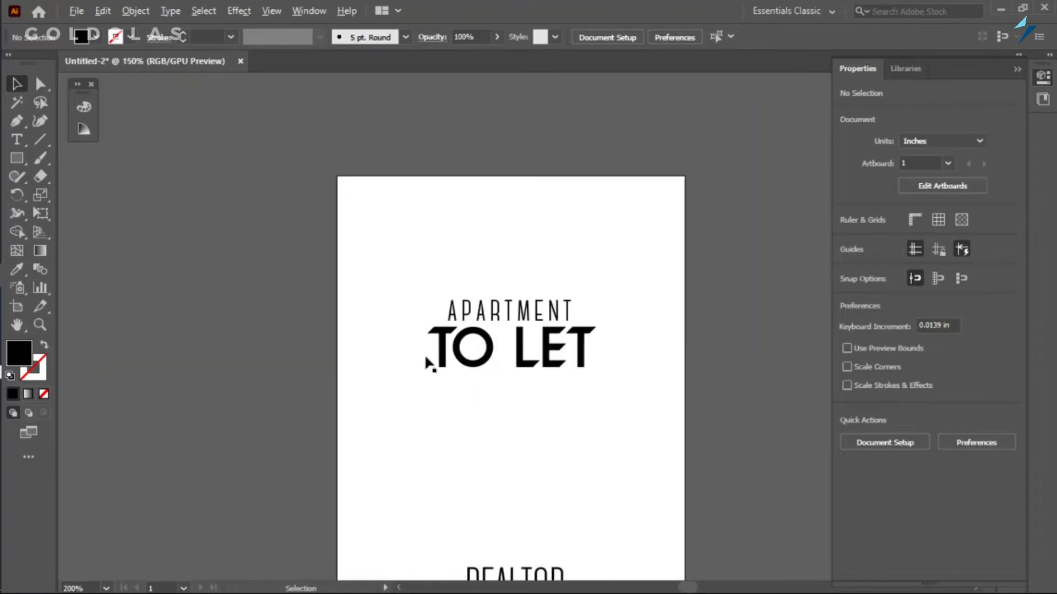
# Draw a black rectangle about 3 x 2.76 in from the artboard's upper left corner, spanning its full width.
pyautogui.click(17, 158)
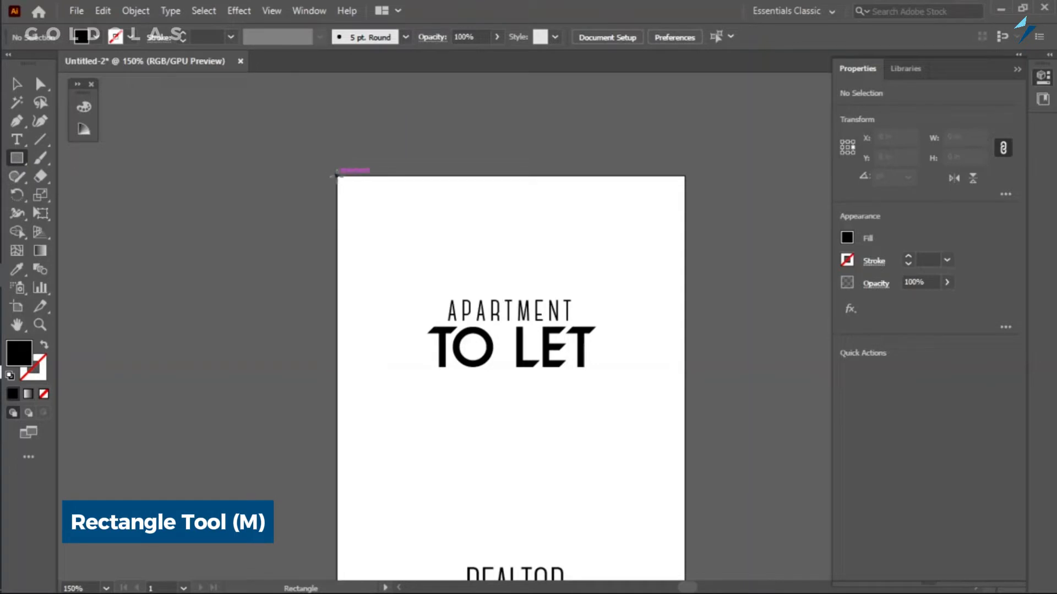
pyautogui.moveTo(338, 177); pyautogui.dragTo(685, 494)
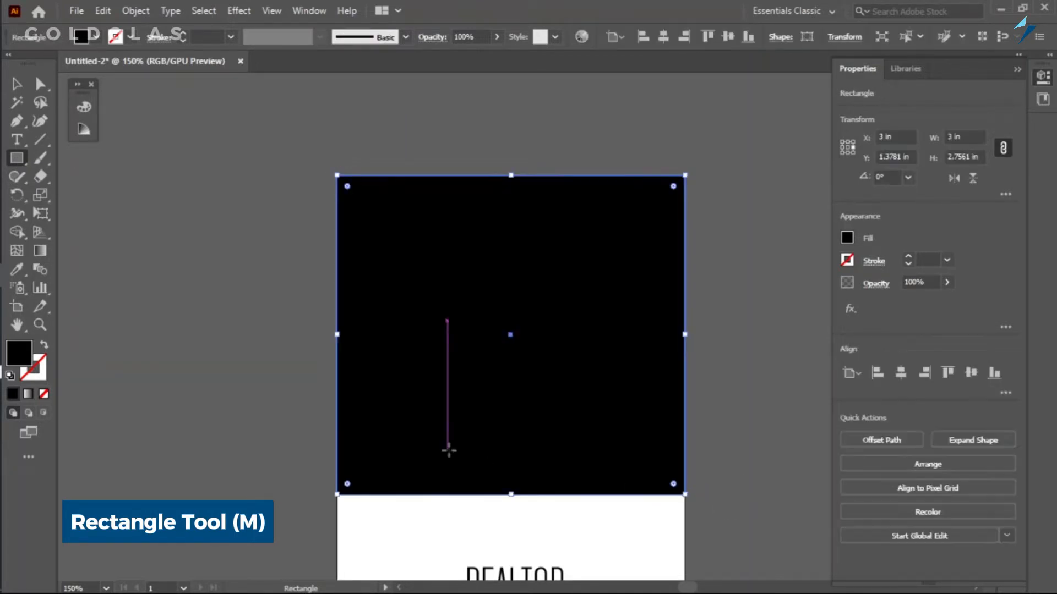
pyautogui.press('v')
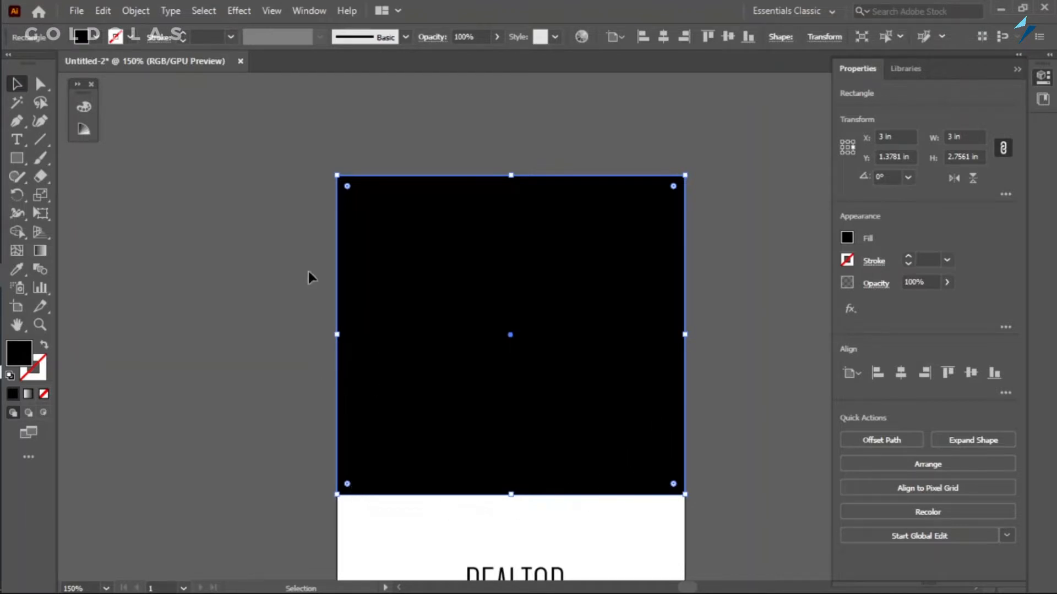
# Round the rectangle's two lower corners fully into a semicircle and move the shape to the left, partly off the artboard.
pyautogui.click(42, 84)
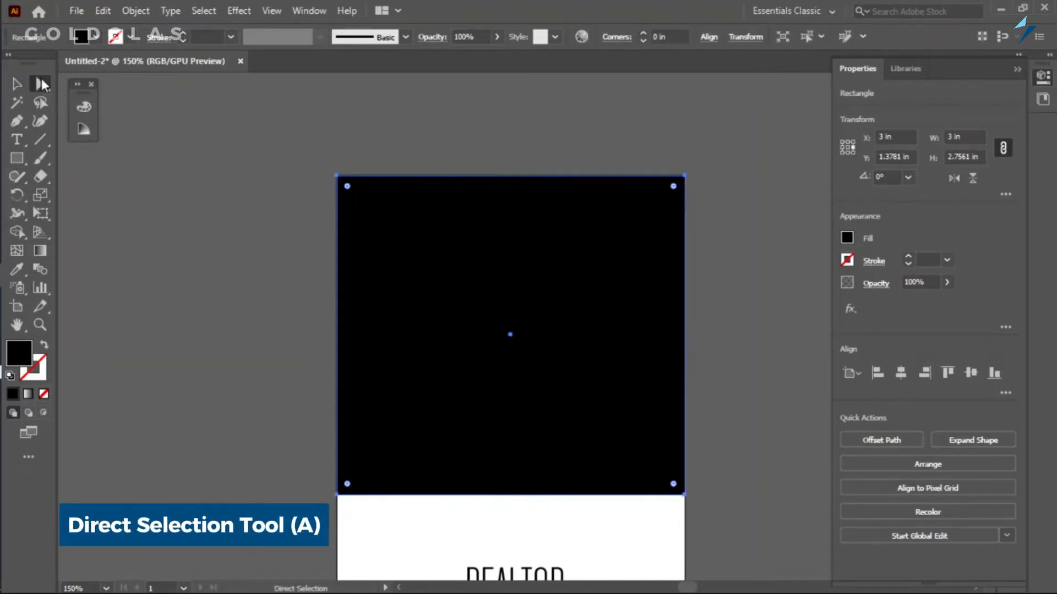
pyautogui.moveTo(306, 458); pyautogui.dragTo(744, 523)
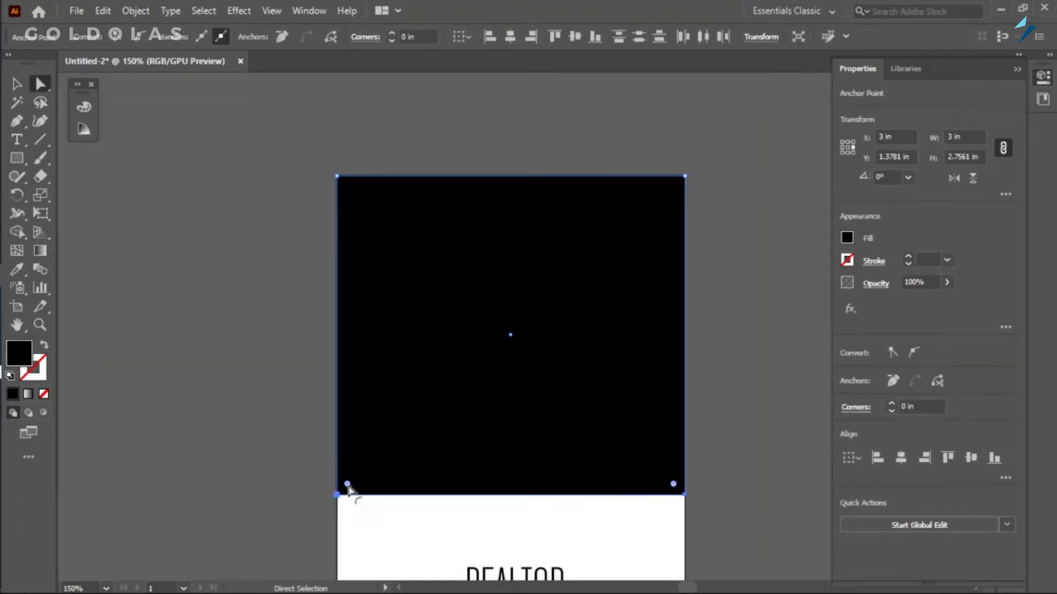
pyautogui.moveTo(348, 486); pyautogui.dragTo(581, 219)
pyautogui.click(17, 84)
pyautogui.moveTo(445, 439); pyautogui.dragTo(208, 409)
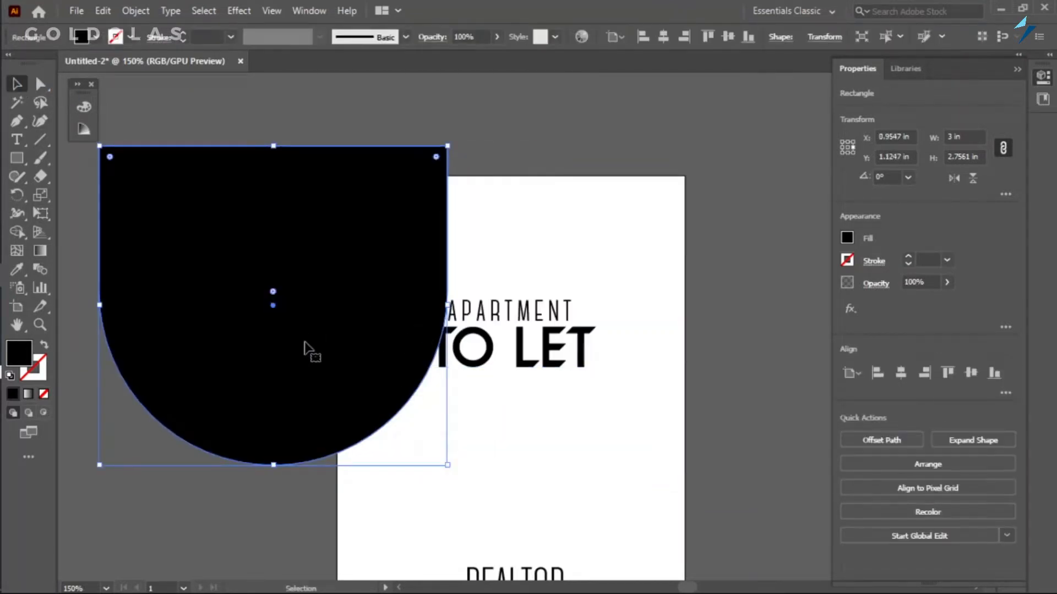
# Change the rounded shape's fill to a light grey swatch.
pyautogui.click(847, 238)
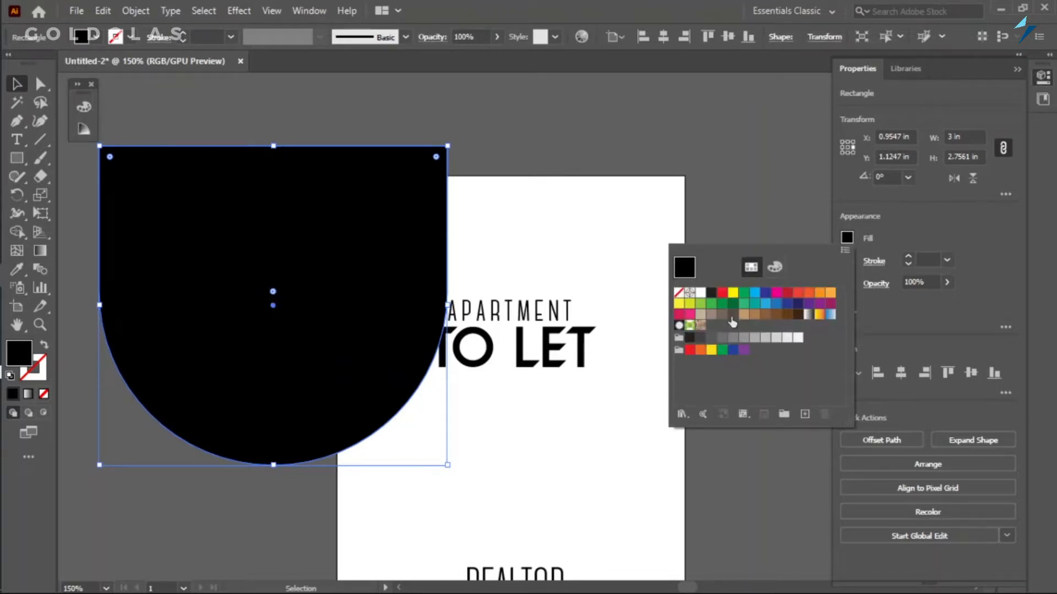
pyautogui.click(744, 337)
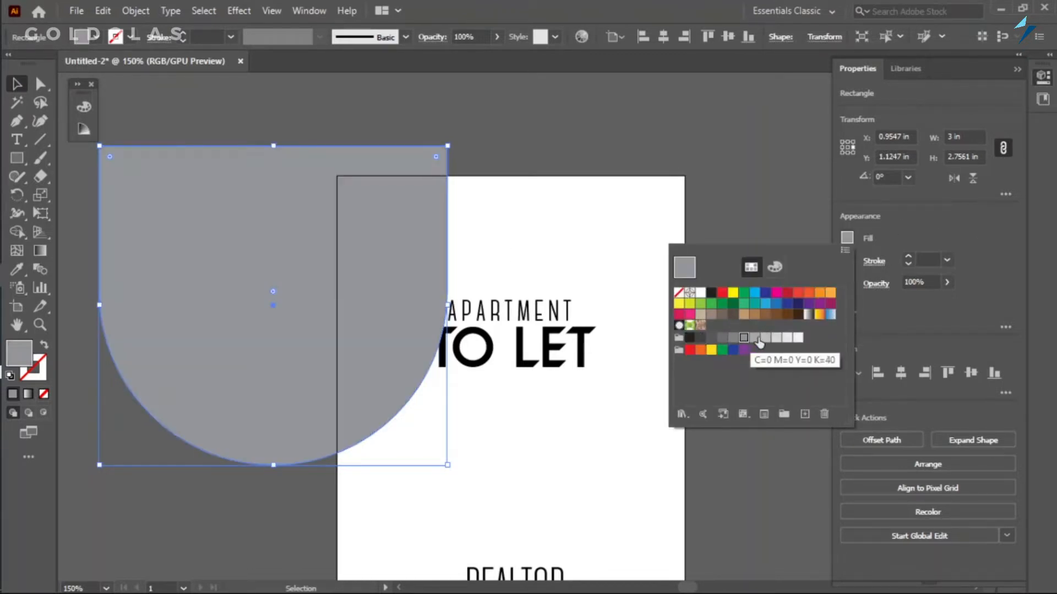
pyautogui.click(765, 337)
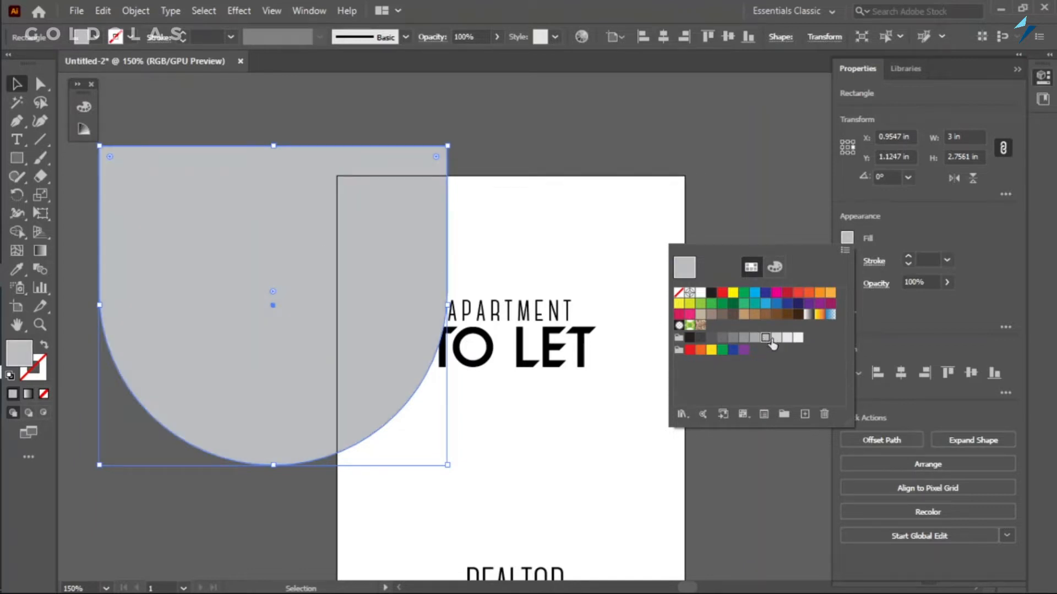
pyautogui.click(776, 337)
pyautogui.click(322, 257)
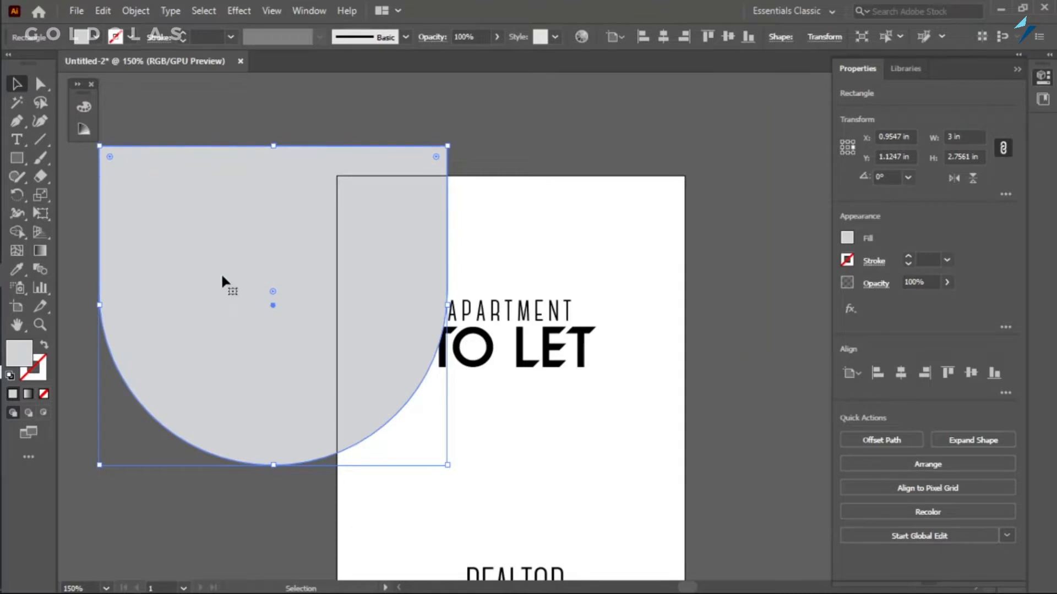
# Move the grey rounded shape onto the artboard and align it to the artboard's horizontal center and top edge.
pyautogui.moveTo(214, 248); pyautogui.dragTo(427, 285)
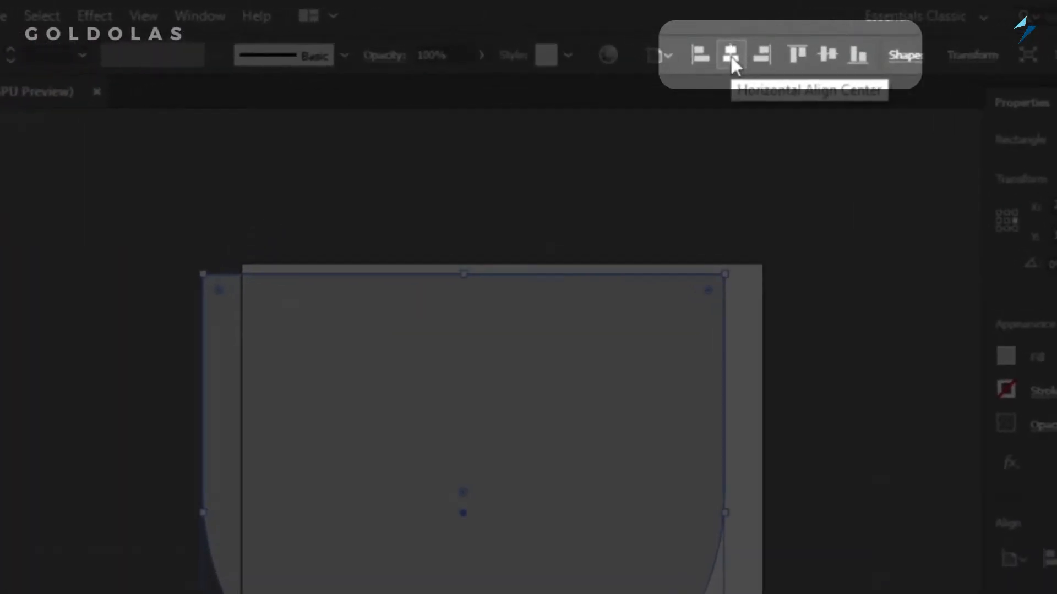
pyautogui.click(732, 61)
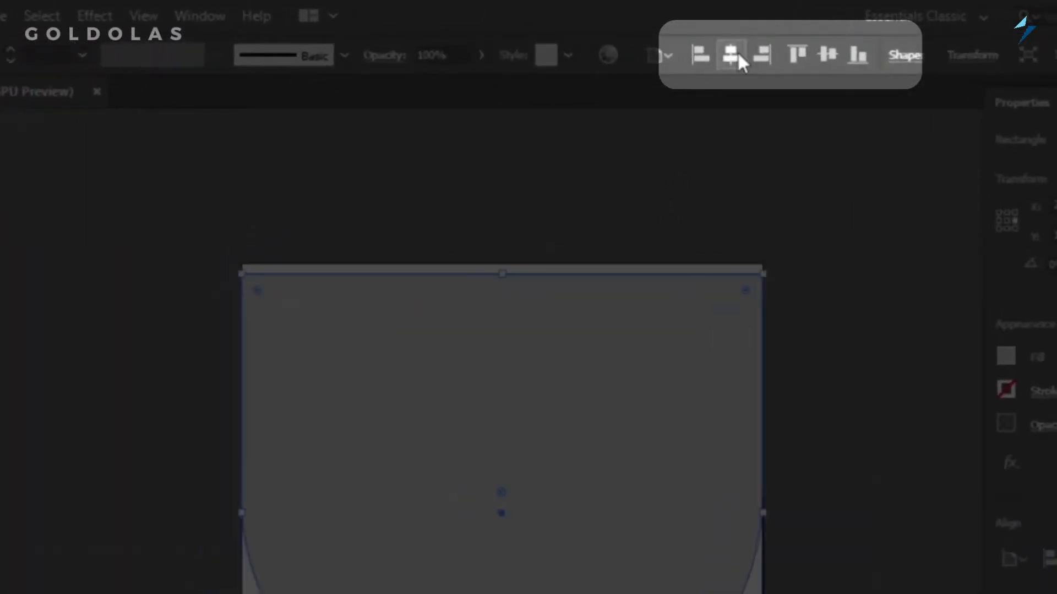
pyautogui.click(798, 53)
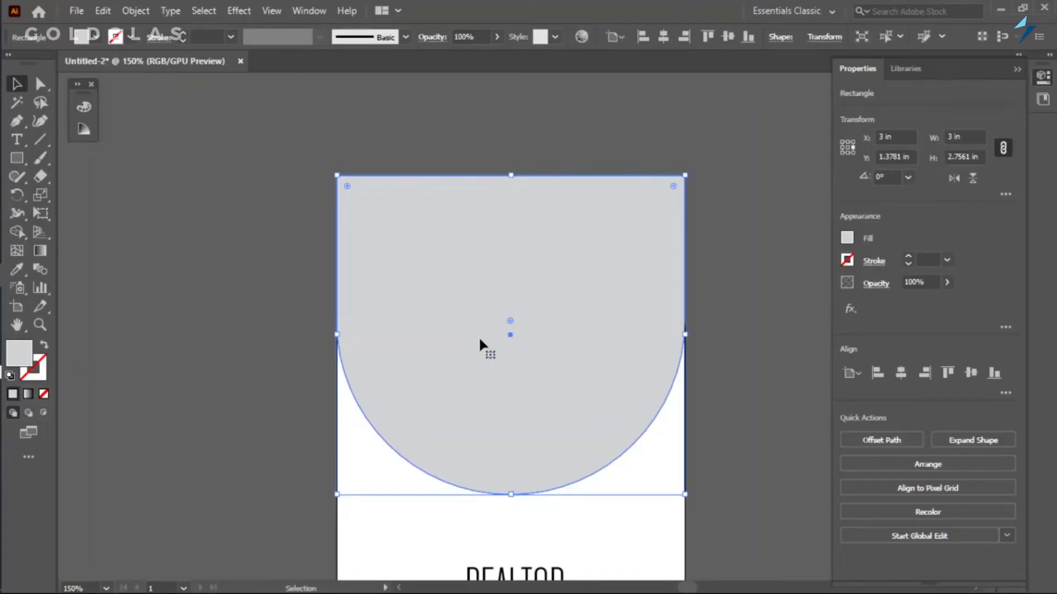
pyautogui.hotkey('ctrl', 'shift', 'a')
# Send the grey rounded shape to the back, behind the APARTMENT TO LET headline.
pyautogui.click(539, 257)
pyautogui.rightClick(421, 238)
pyautogui.moveTo(543, 497)
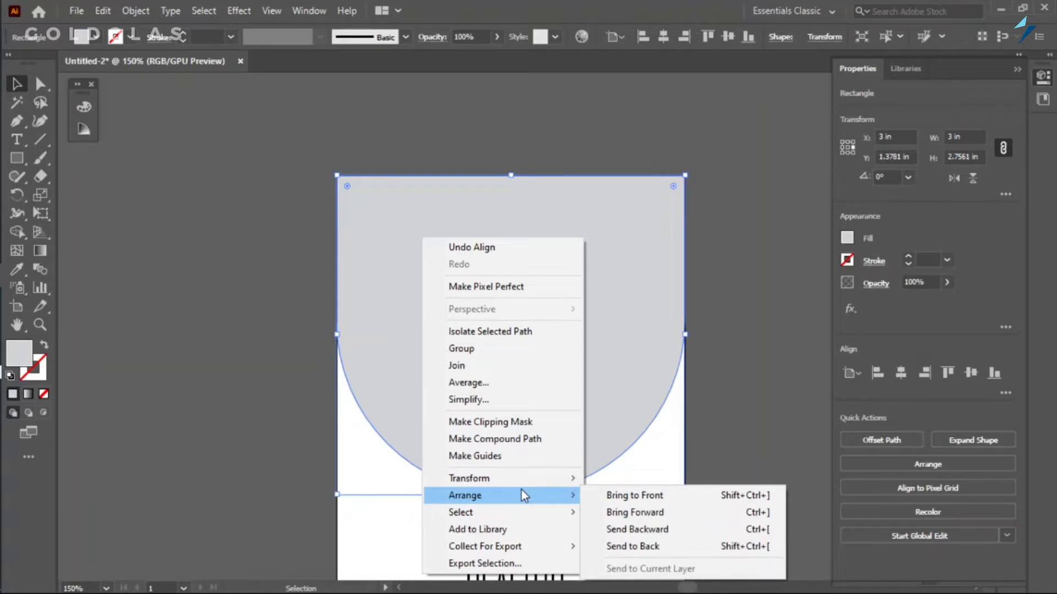
pyautogui.click(653, 547)
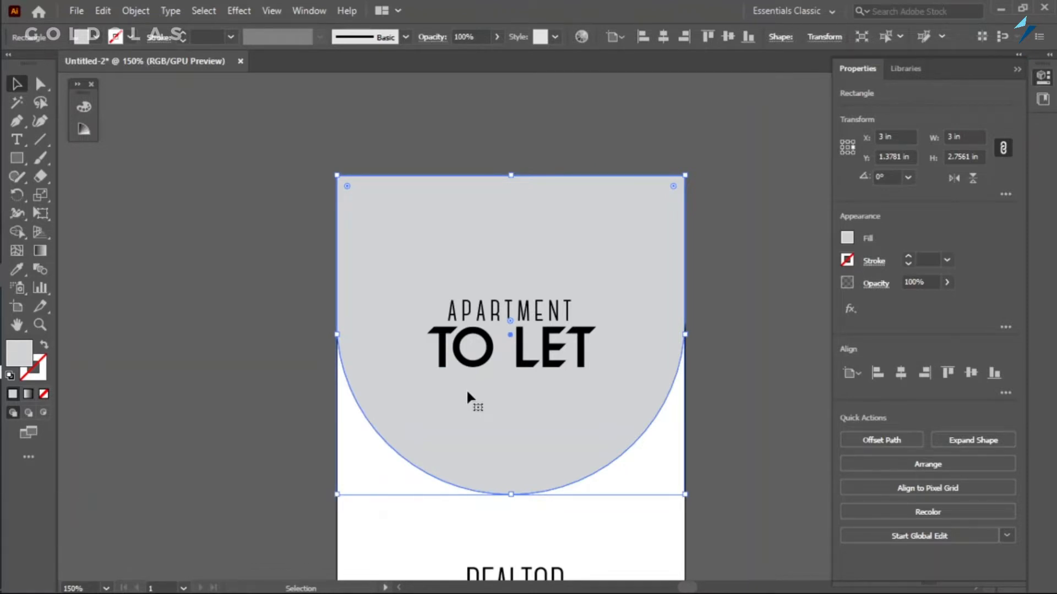
# Bring the grey shape in front of the headline and return it behind the text, then deselect it.
pyautogui.hotkey('ctrl', 'shift', ']')
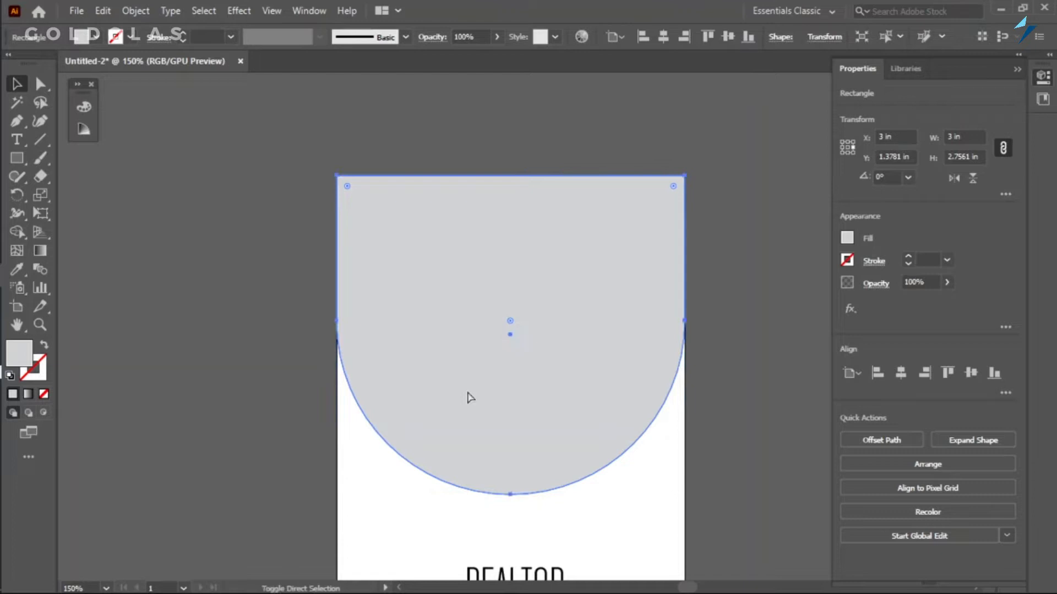
pyautogui.hotkey('ctrl', '[')
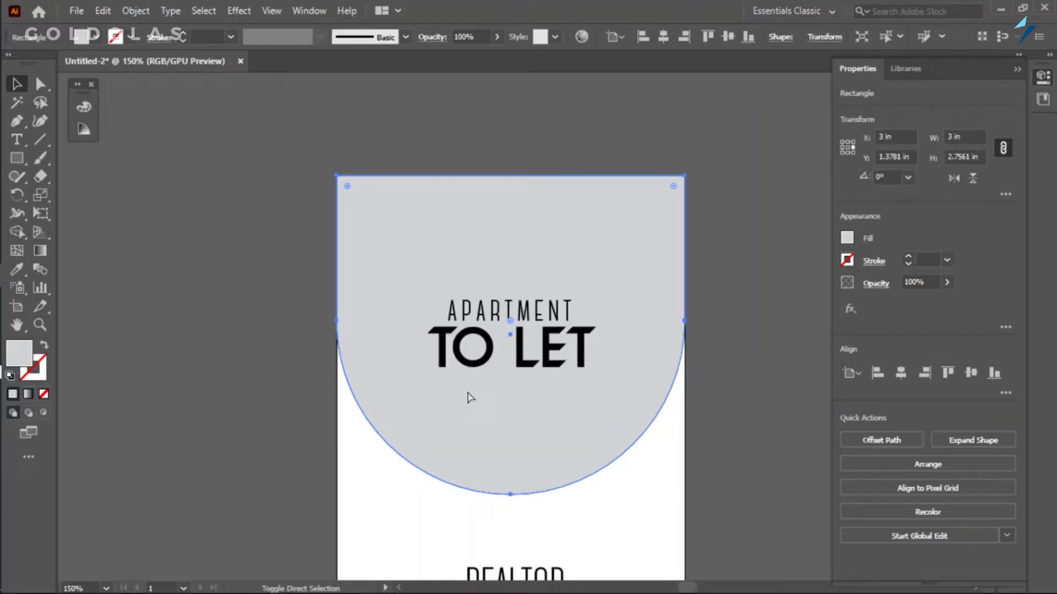
pyautogui.hotkey('ctrl', ']')
pyautogui.hotkey('ctrl', '[')
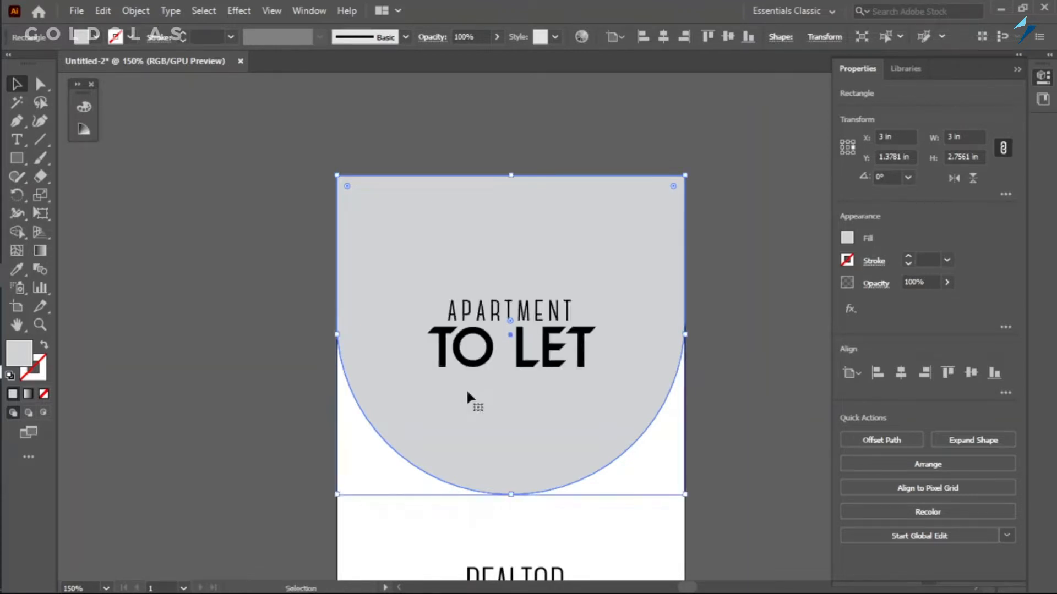
pyautogui.click(251, 304)
# Duplicate TO LET below the headline and change the copy's text to FOR MORE ENQUIRIES.
pyautogui.scroll(-3, 539, 327)
pyautogui.scroll(1, 539, 327)
pyautogui.moveTo(473, 253); pyautogui.dragTo(515, 378)
pyautogui.doubleClick(492, 363)
pyautogui.hotkey('ctrl', 'a')
pyautogui.write('FOR MORE ENQUIR')
pyautogui.write('IES')
pyautogui.click(490, 361)
pyautogui.write('MORE')
pyautogui.press('Escape')
# Shrink FOR MORE ENQUIRIES to about 1.26 in wide and center it just below the grey shape.
pyautogui.moveTo(720, 376); pyautogui.dragTo(573, 361)
pyautogui.moveTo(489, 359); pyautogui.dragTo(511, 406)
# Duplicate FOR MORE ENQUIRIES directly beneath itself and replace the copy's text with two phone numbers separated by ||.
pyautogui.moveTo(507, 405)
pyautogui.mouseDown()
pyautogui.moveTo(500, 457)
pyautogui.moveTo(485, 429)
pyautogui.moveTo(512, 437)
pyautogui.moveTo(512, 451)
pyautogui.moveTo(563, 439)
pyautogui.moveTo(552, 447)
pyautogui.moveTo(537, 432)
pyautogui.moveTo(613, 427)
pyautogui.moveTo(589, 446)
pyautogui.moveTo(606, 447)
pyautogui.moveTo(500, 425)
pyautogui.moveTo(604, 445)
pyautogui.moveTo(500, 434)
pyautogui.moveTo(544, 430)
pyautogui.moveTo(516, 436)
pyautogui.moveTo(514, 454)
pyautogui.moveTo(712, 374)
pyautogui.moveTo(514, 217)
pyautogui.moveTo(300, 385)
pyautogui.moveTo(455, 430)
pyautogui.moveTo(482, 457)
pyautogui.moveTo(511, 425)
pyautogui.mouseUp()
pyautogui.doubleClick(512, 425)
pyautogui.hotkey('ctrl', 'a')
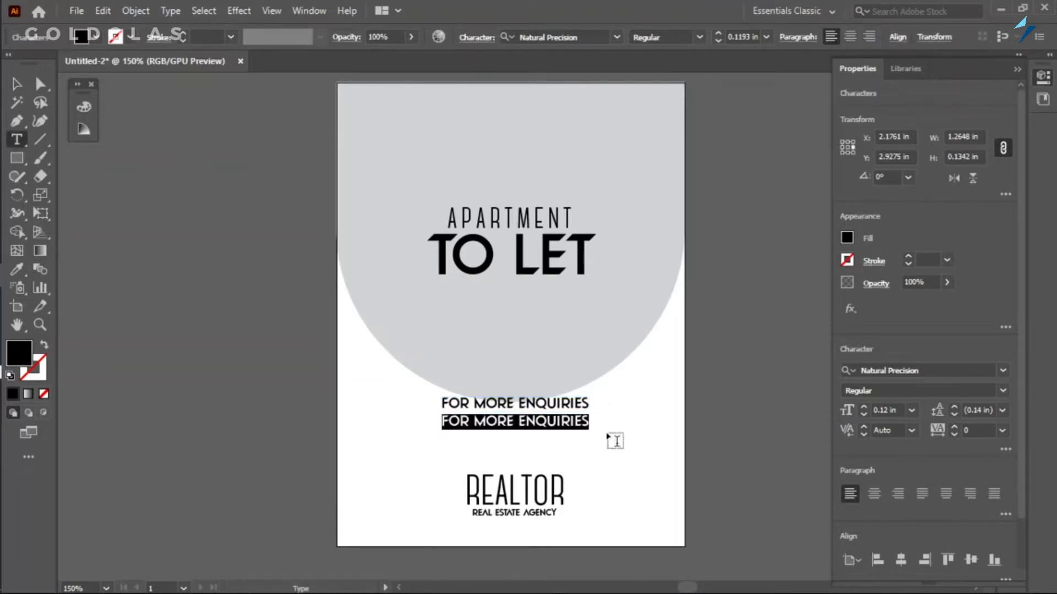
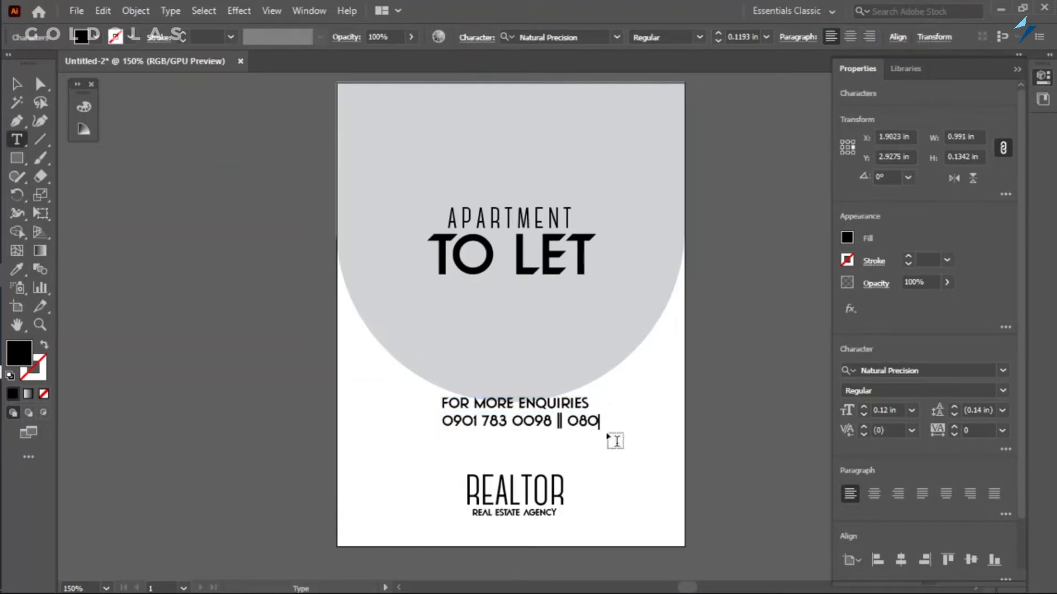
pyautogui.press('Escape')
# Align FOR MORE ENQUIRIES and the phone number line to a common horizontal center.
pyautogui.scroll(3, 593, 423)
pyautogui.scroll(-2, 473, 437)
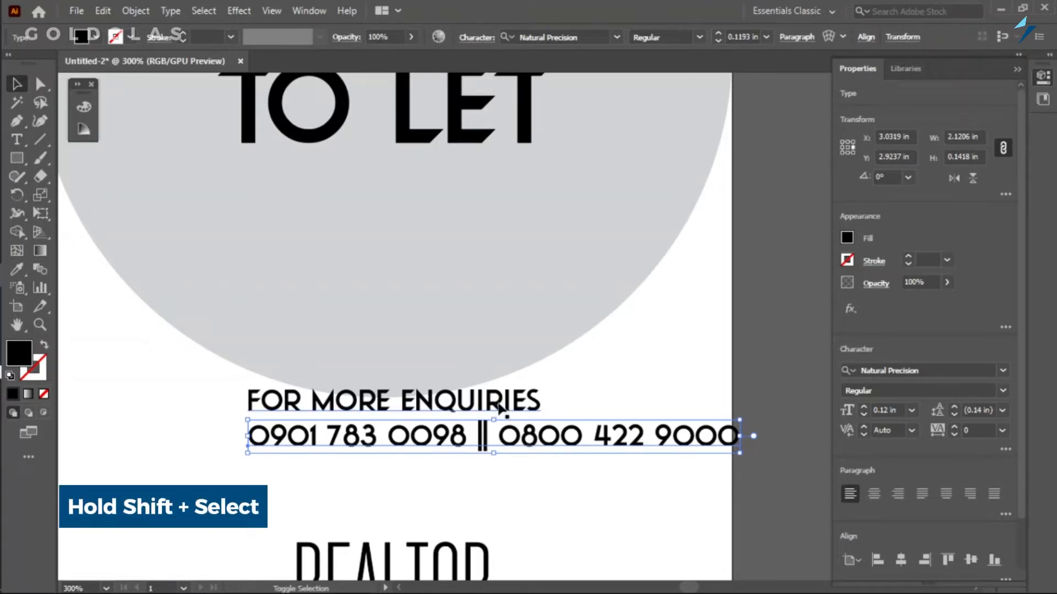
pyautogui.keyDown('shift'); pyautogui.click(498, 407); pyautogui.keyUp('shift')
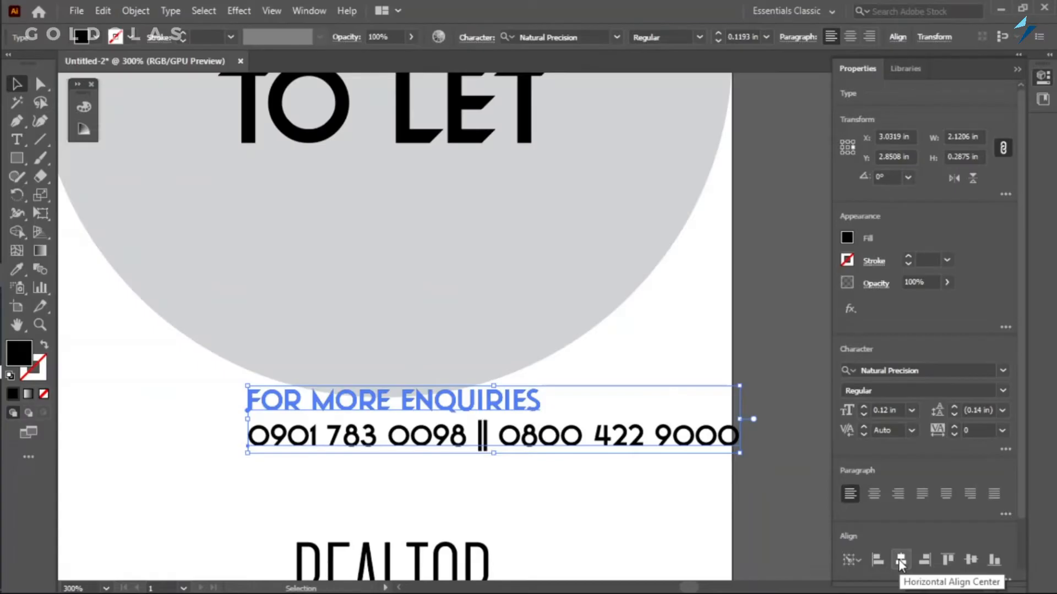
pyautogui.click(901, 559)
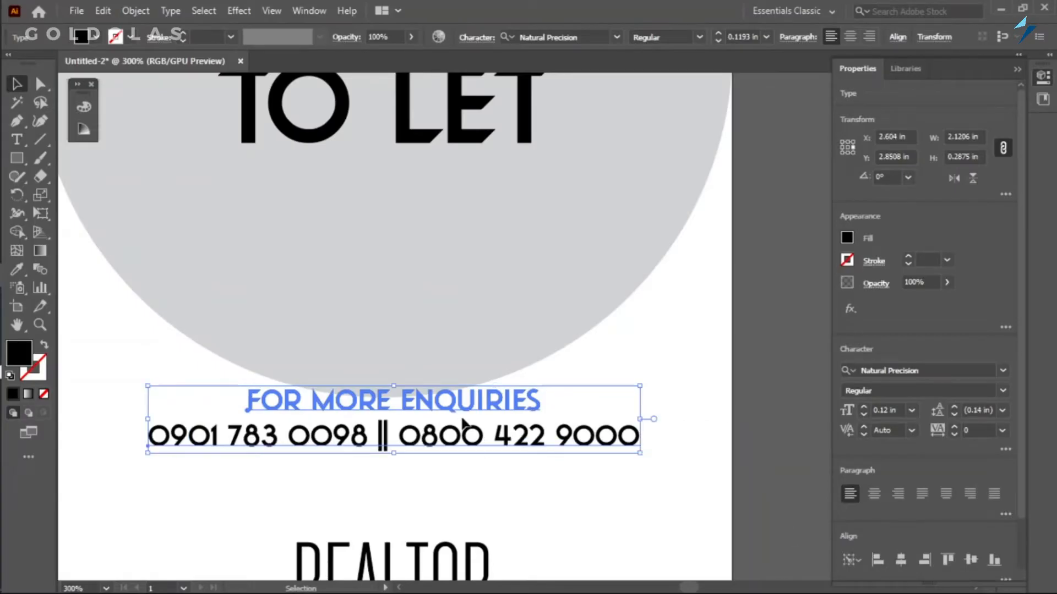
pyautogui.click(700, 467)
# Enlarge the phone number line to about 2.4 in wide and shrink the FOR MORE ENQUIRIES line above it.
pyautogui.click(529, 441)
pyautogui.moveTo(639, 452); pyautogui.dragTo(674, 464)
pyautogui.click(529, 401)
pyautogui.moveTo(541, 384); pyautogui.dragTo(508, 381)
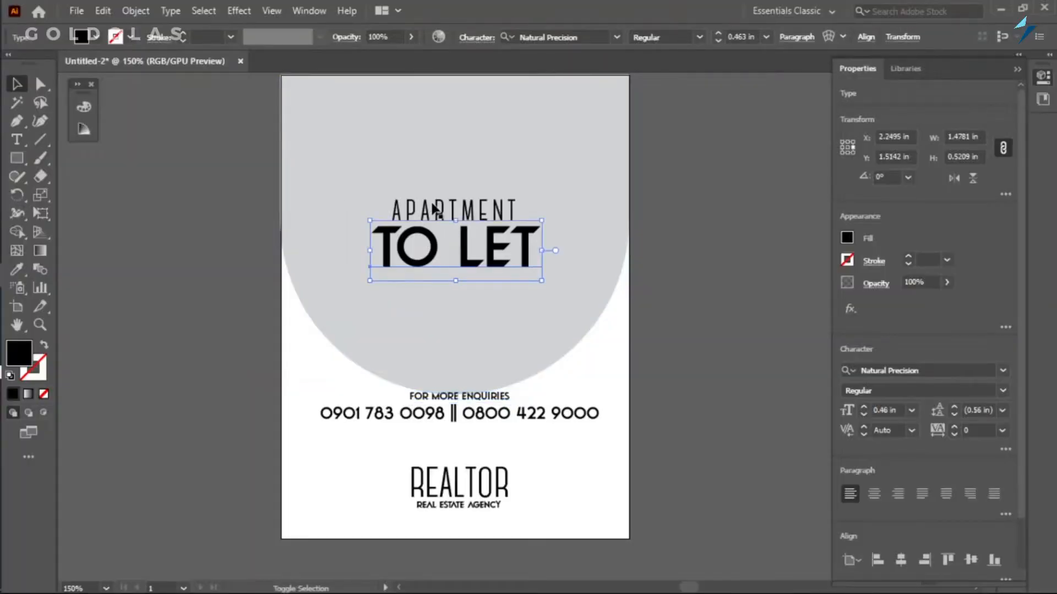
# Select APARTMENT and TO LET together and enlarge them slightly about their center.
pyautogui.keyDown('shift'); pyautogui.click(434, 208); pyautogui.keyUp('shift')
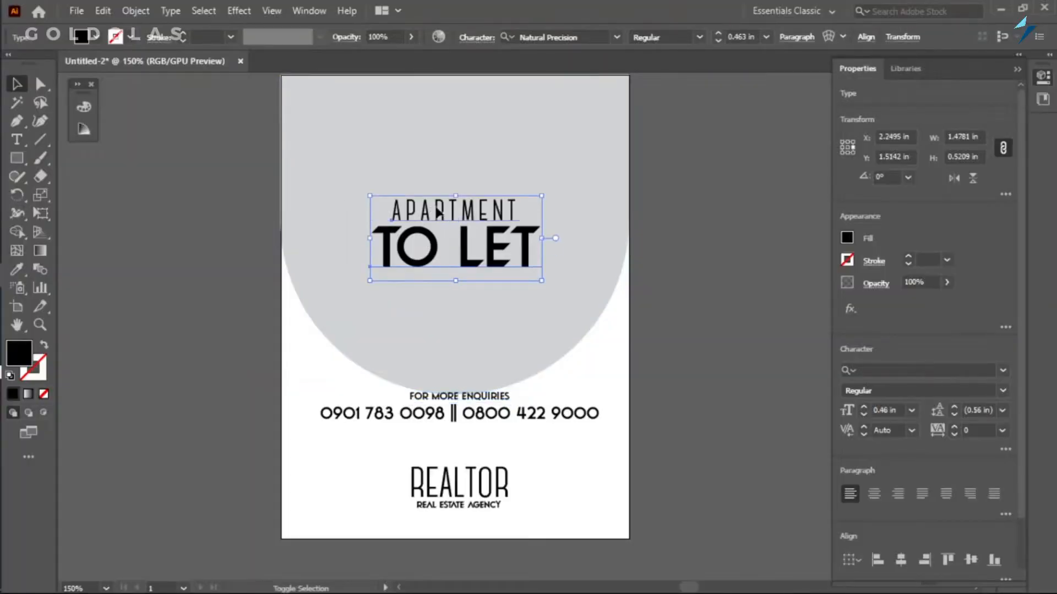
pyautogui.moveTo(545, 194); pyautogui.dragTo(550, 192)
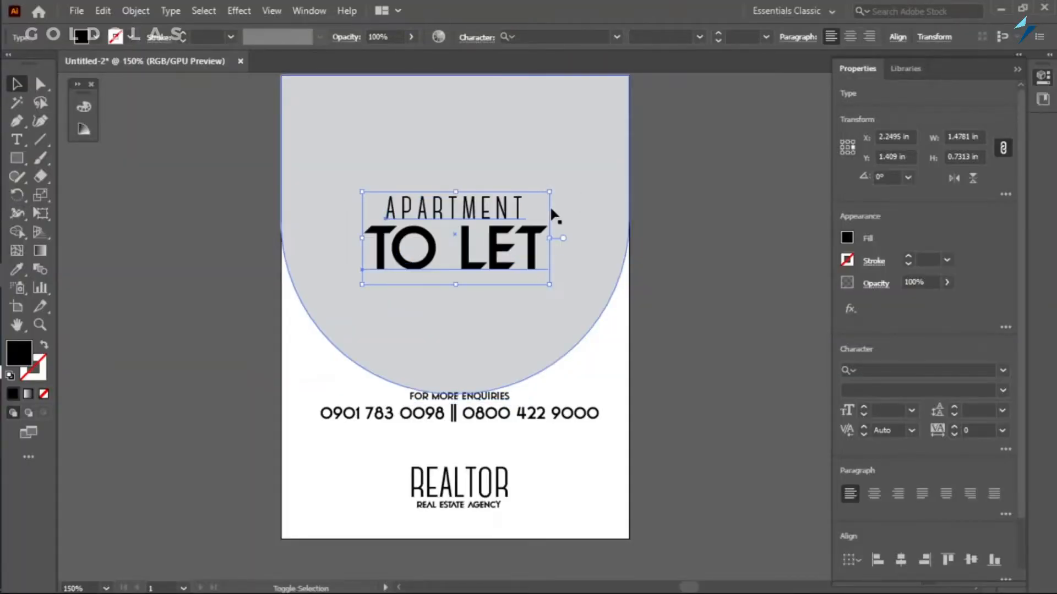
pyautogui.click(680, 374)
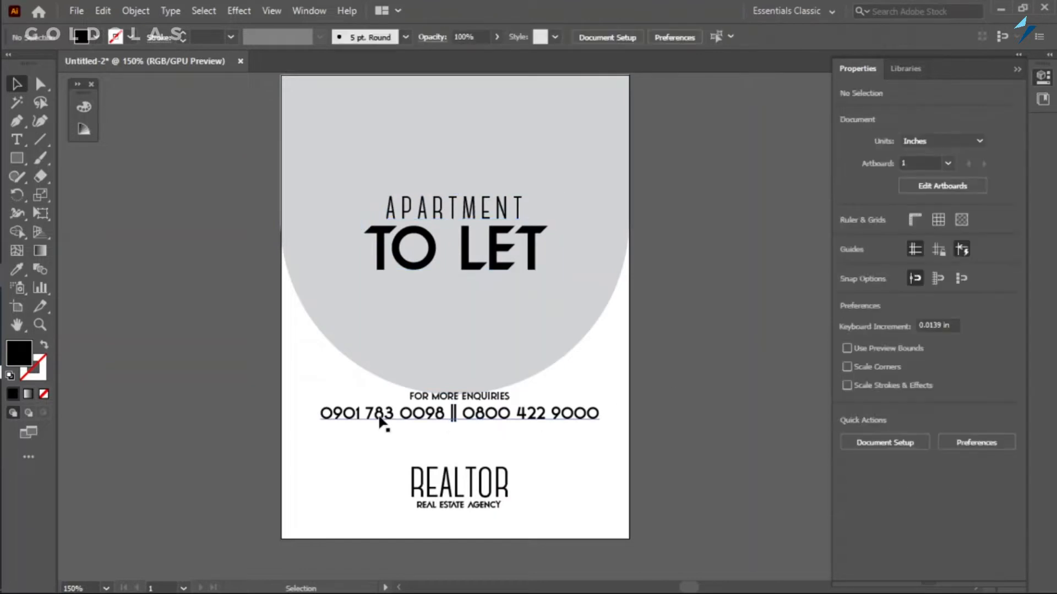
# Draw a full-width black rectangle over the contact lines and reduce its size to about 3 x 0.55 in.
pyautogui.click(26, 161)
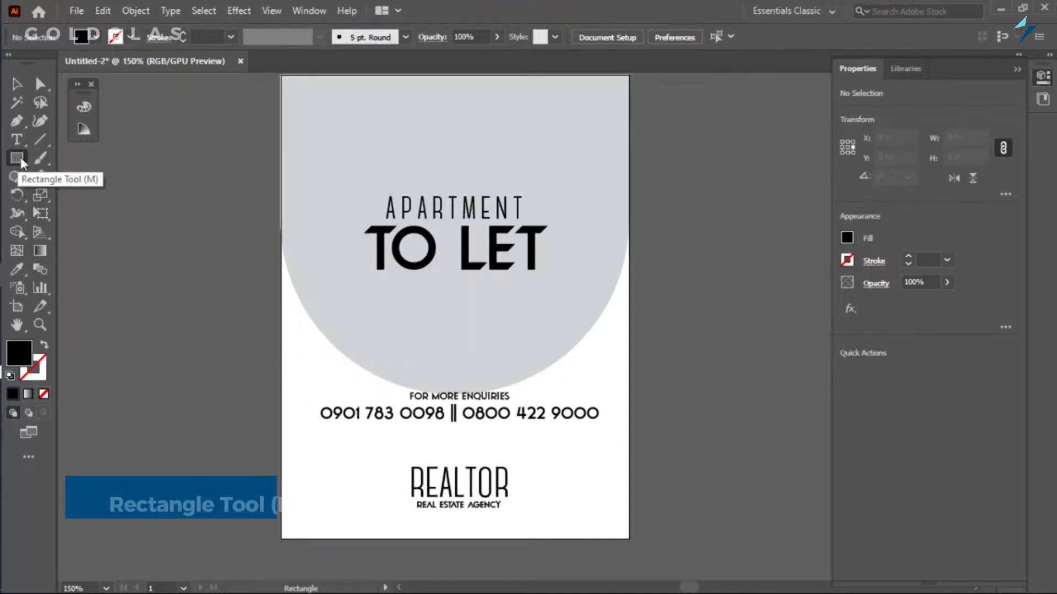
pyautogui.moveTo(279, 365); pyautogui.dragTo(628, 434)
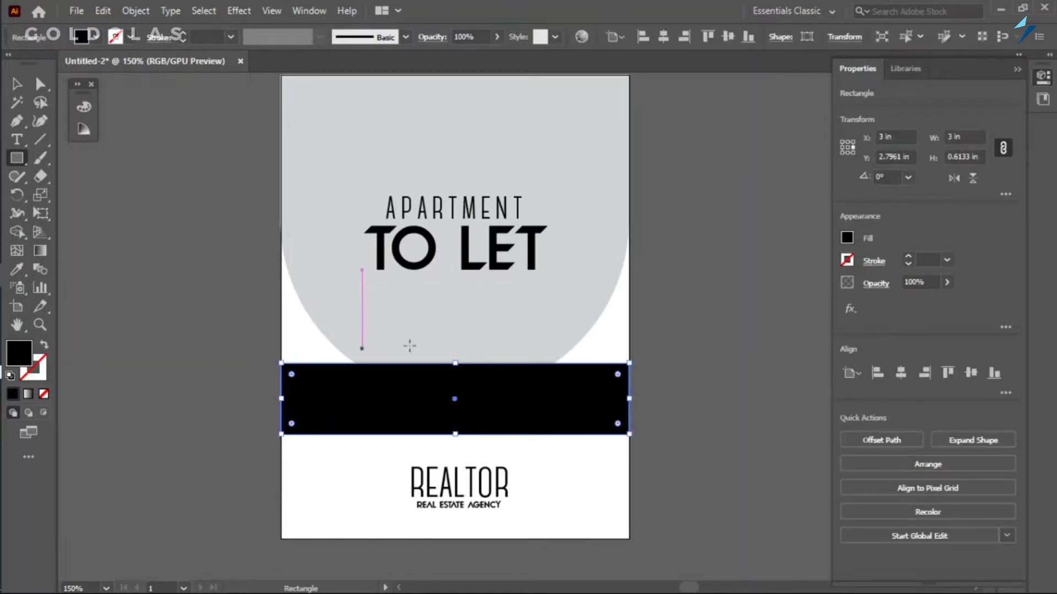
pyautogui.press('v')
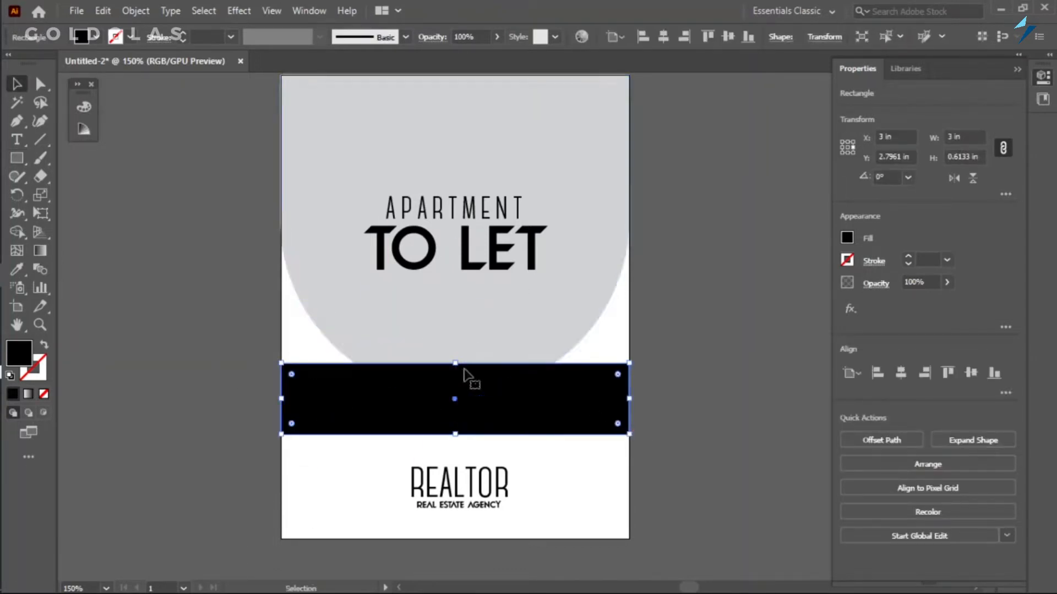
pyautogui.moveTo(455, 363); pyautogui.dragTo(455, 369)
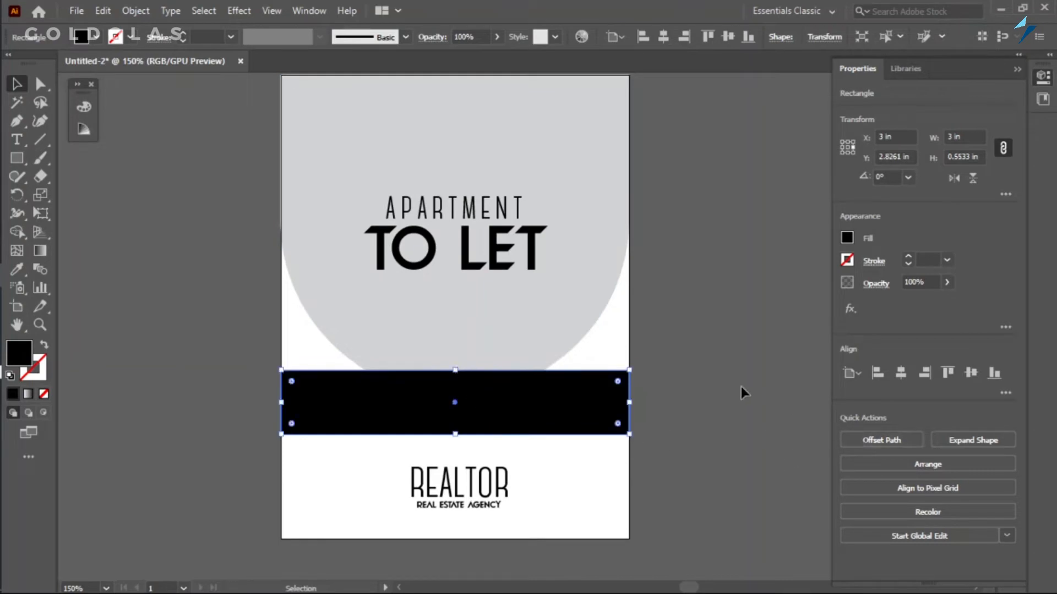
# Change the contact band's fill to a dark grey swatch.
pyautogui.click(846, 239)
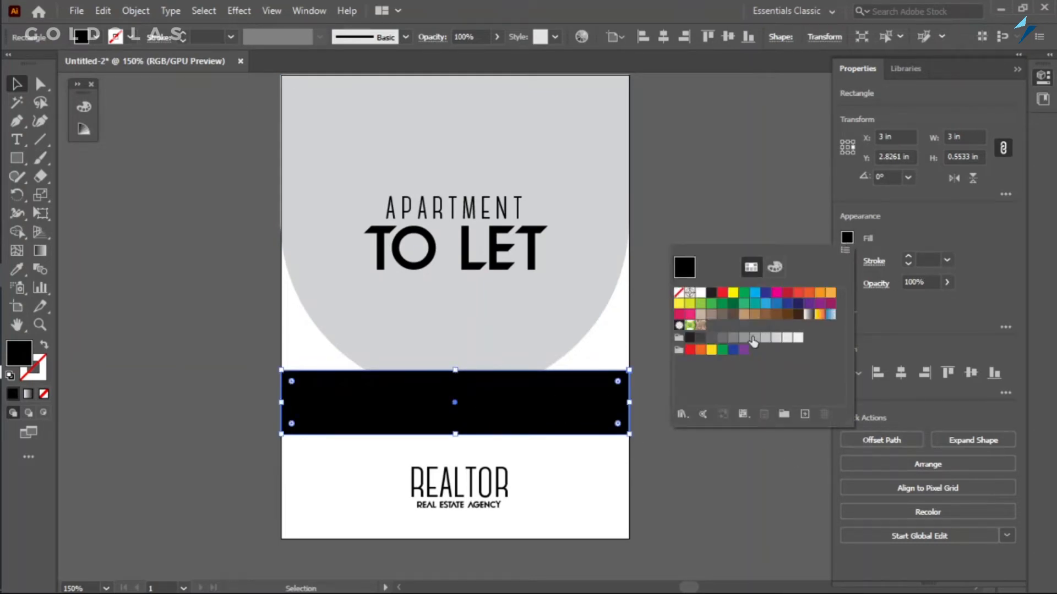
pyautogui.click(788, 338)
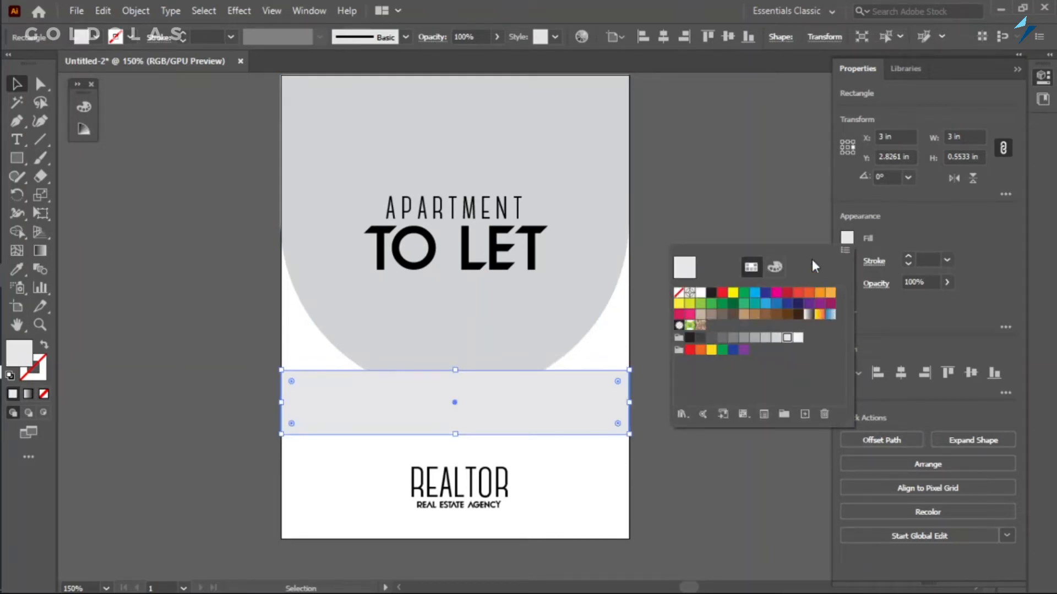
pyautogui.click(882, 238)
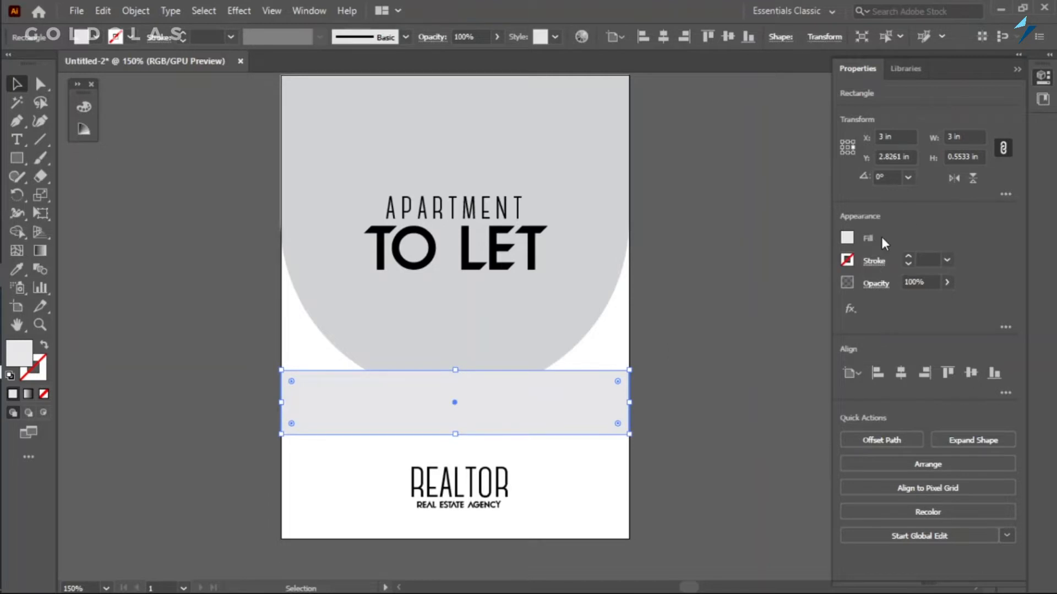
pyautogui.click(847, 237)
pyautogui.click(722, 338)
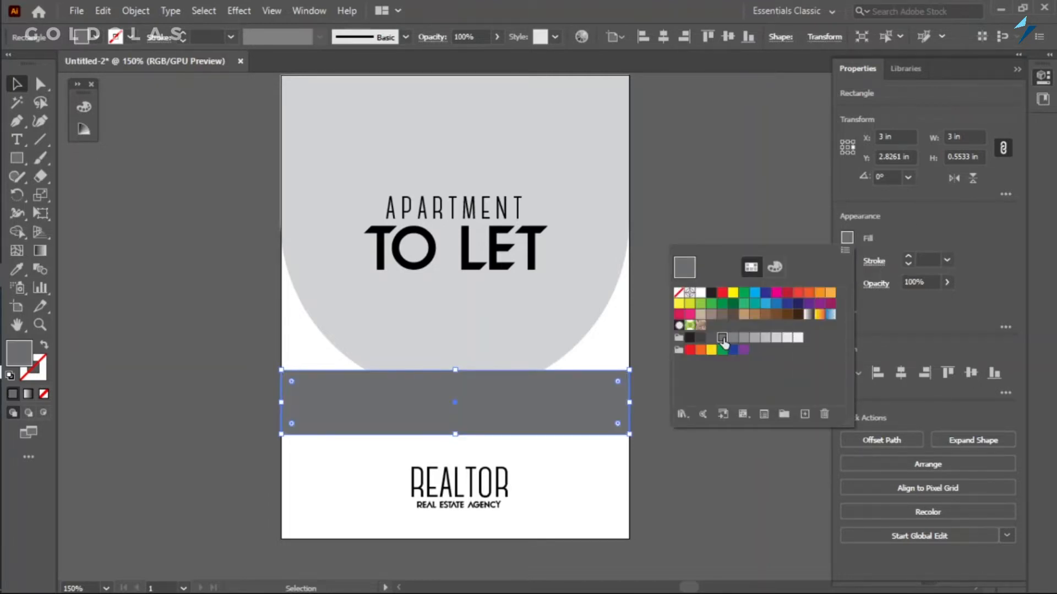
pyautogui.click(572, 405)
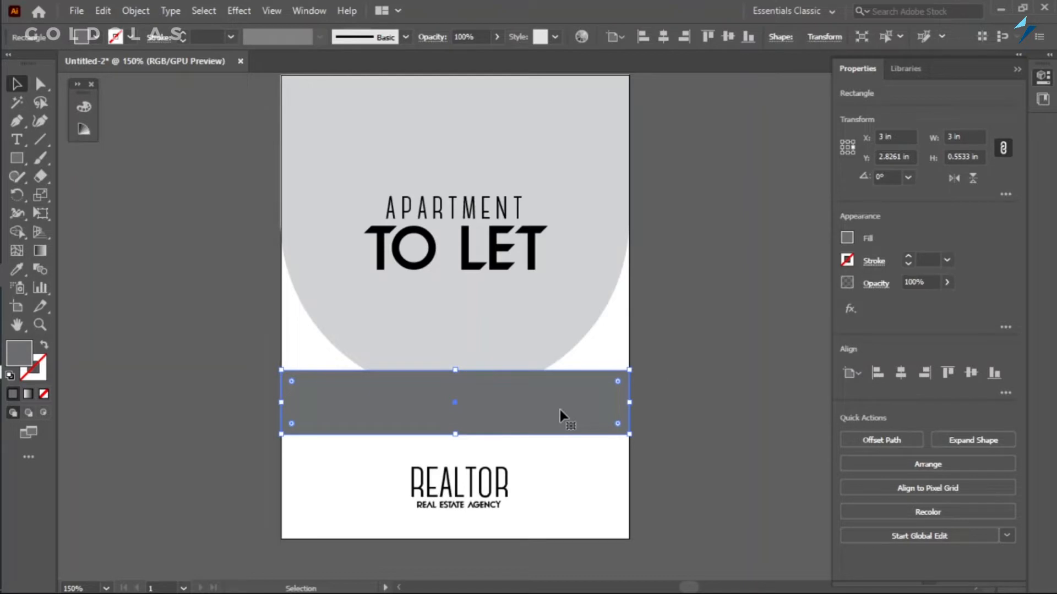
# Arrange the dark grey band behind the contact text but in front of the rounded shape, and reduce its height to about 0.48 in.
pyautogui.hotkey('ctrl', 'shift', '[')
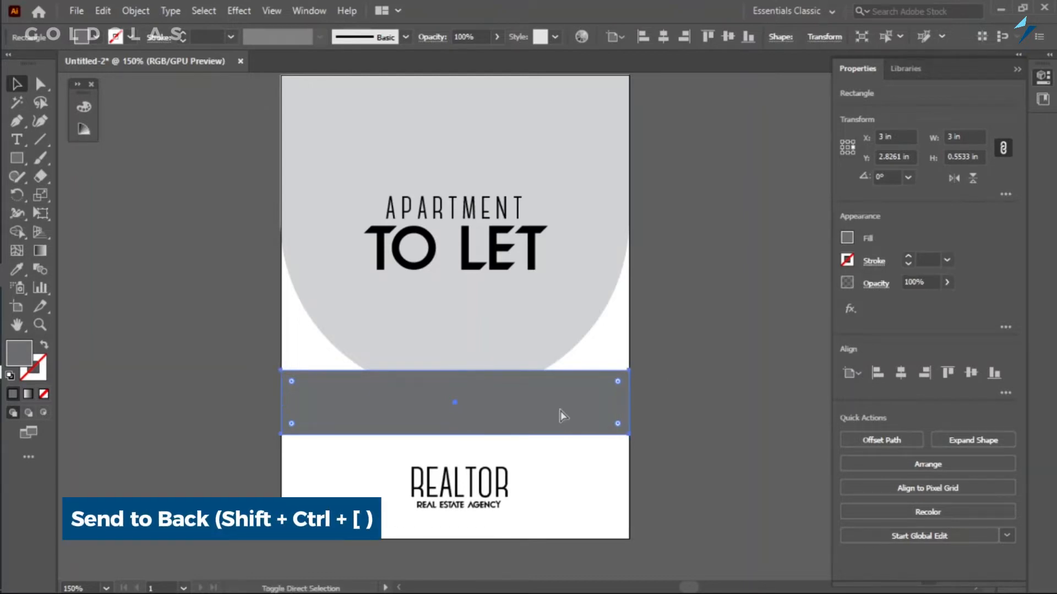
pyautogui.hotkey('ctrl', 'shift', '[')
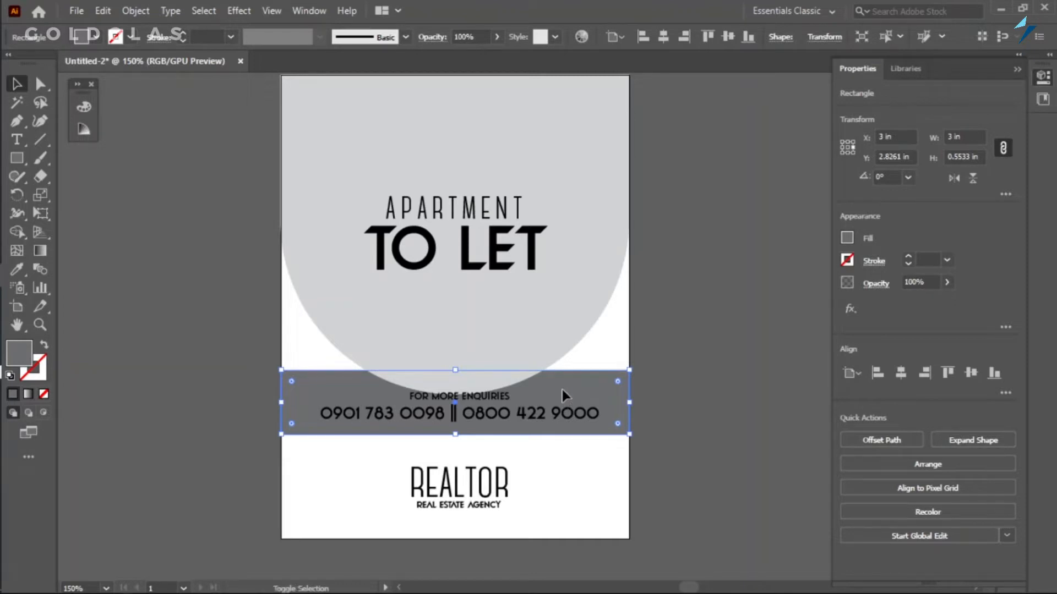
pyautogui.hotkey('ctrl', ']')
pyautogui.hotkey('ctrl', ']')
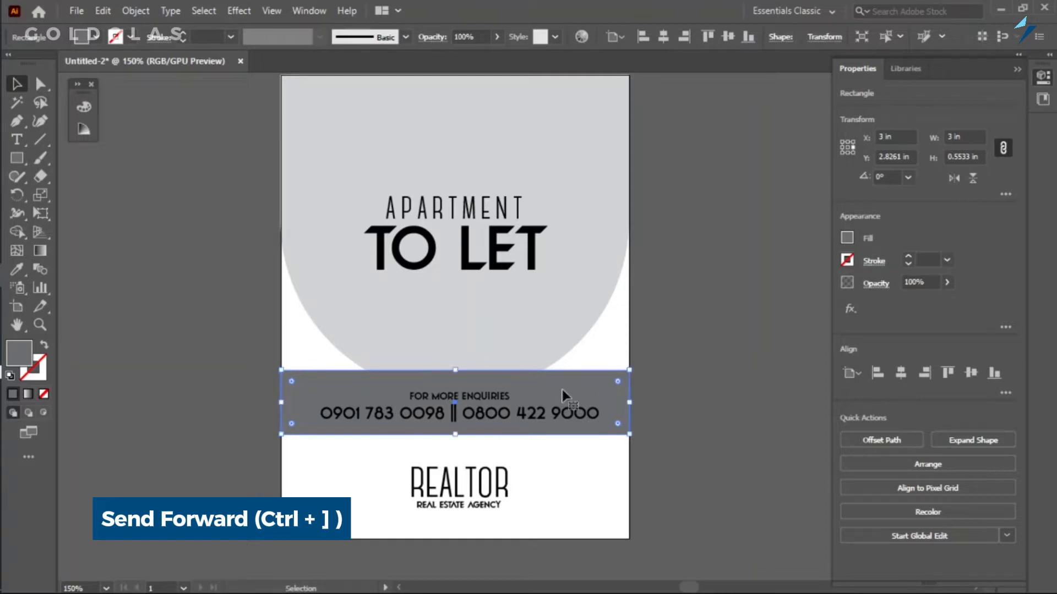
pyautogui.moveTo(460, 370); pyautogui.dragTo(463, 379)
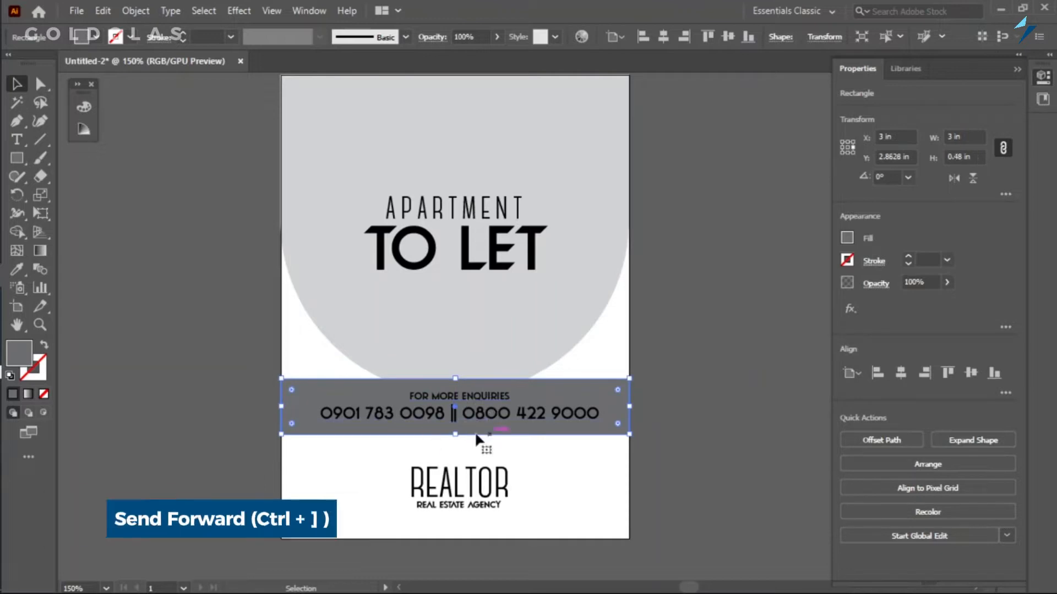
# Group the two contact text lines and center the group vertically on the dark grey band.
pyautogui.click(497, 409)
pyautogui.keyDown('shift'); pyautogui.click(494, 397); pyautogui.keyUp('shift')
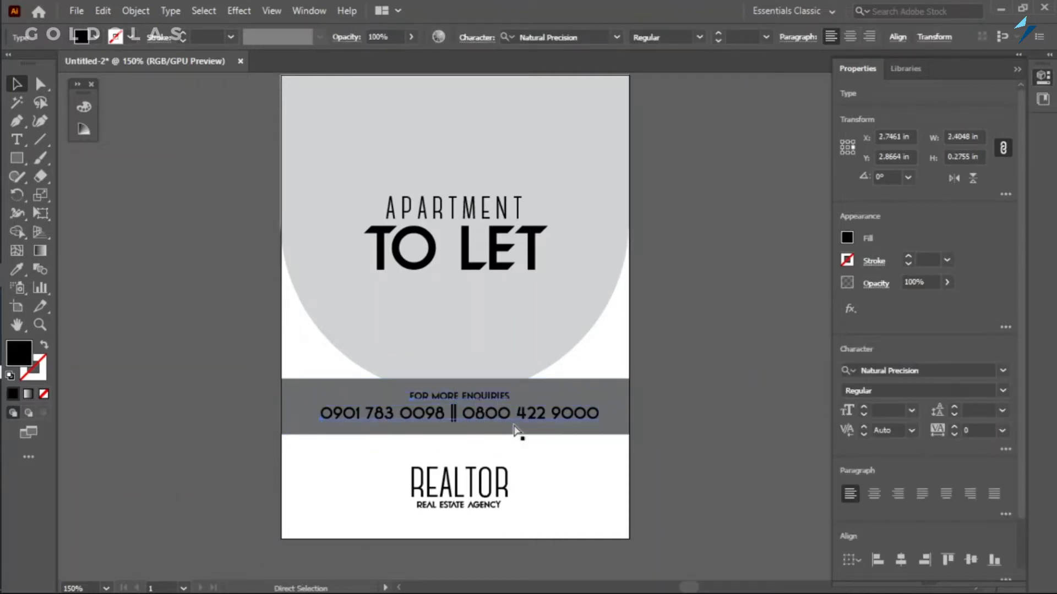
pyautogui.hotkey('ctrl', 'g')
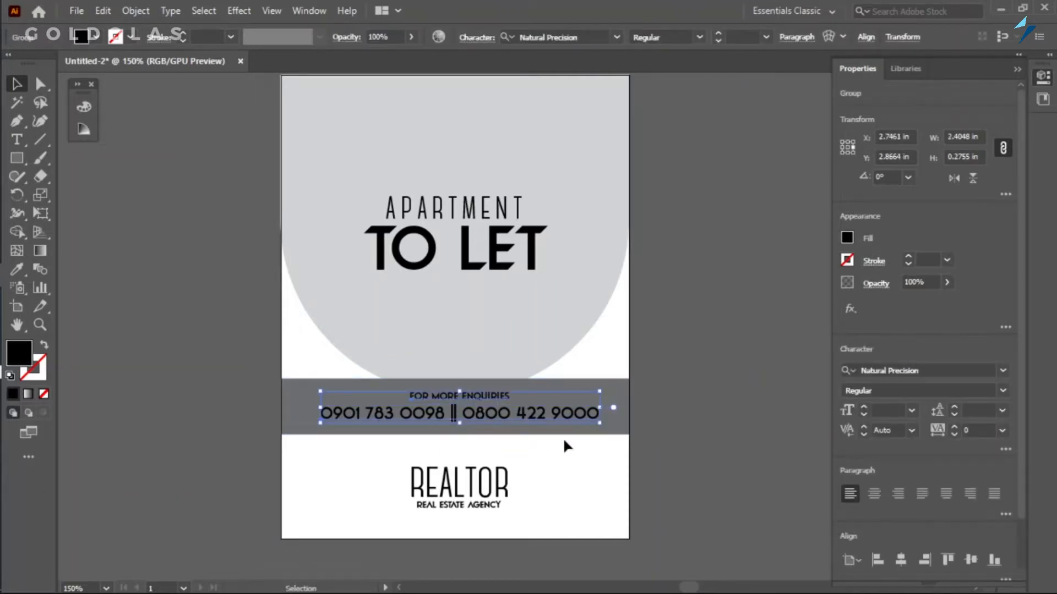
pyautogui.keyDown('shift'); pyautogui.click(622, 435); pyautogui.keyUp('shift')
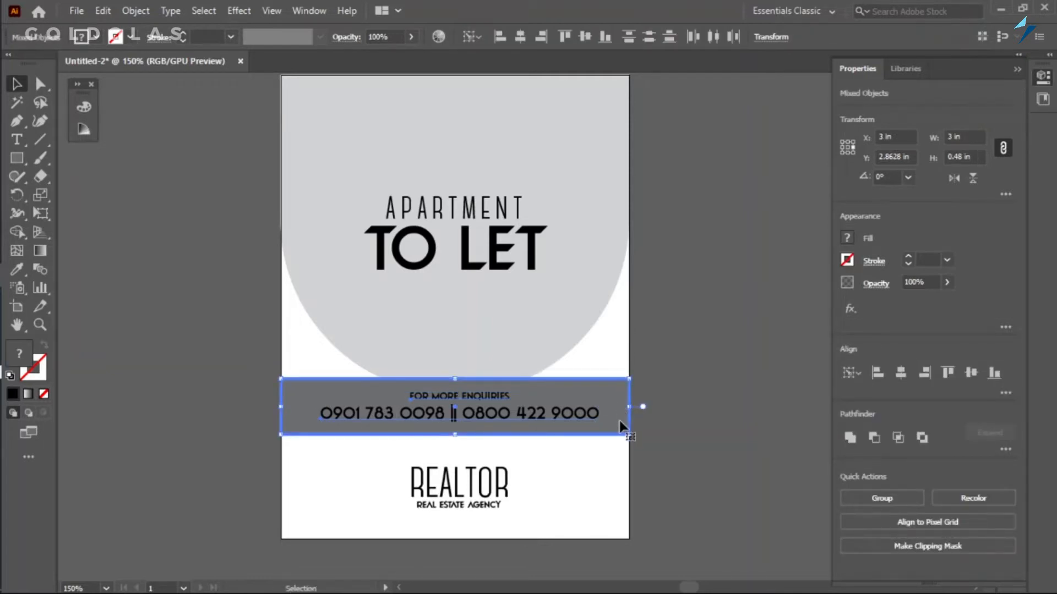
pyautogui.click(971, 373)
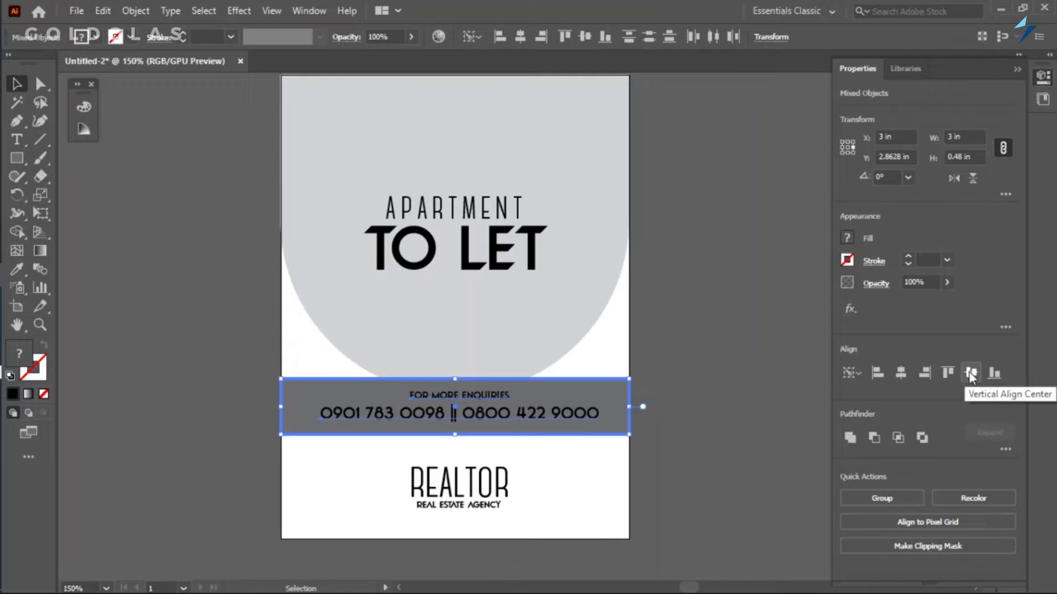
# Center the contact text group horizontally on the dark grey band and change its fill to white.
pyautogui.click(901, 373)
pyautogui.click(665, 388)
pyautogui.click(493, 421)
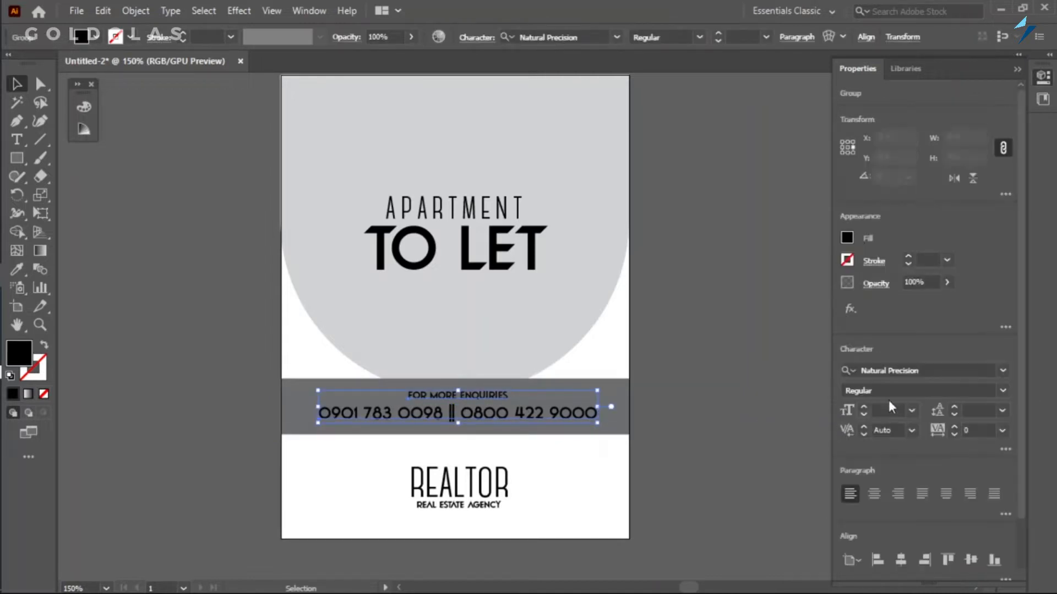
pyautogui.click(850, 236)
pyautogui.click(694, 294)
pyautogui.click(719, 172)
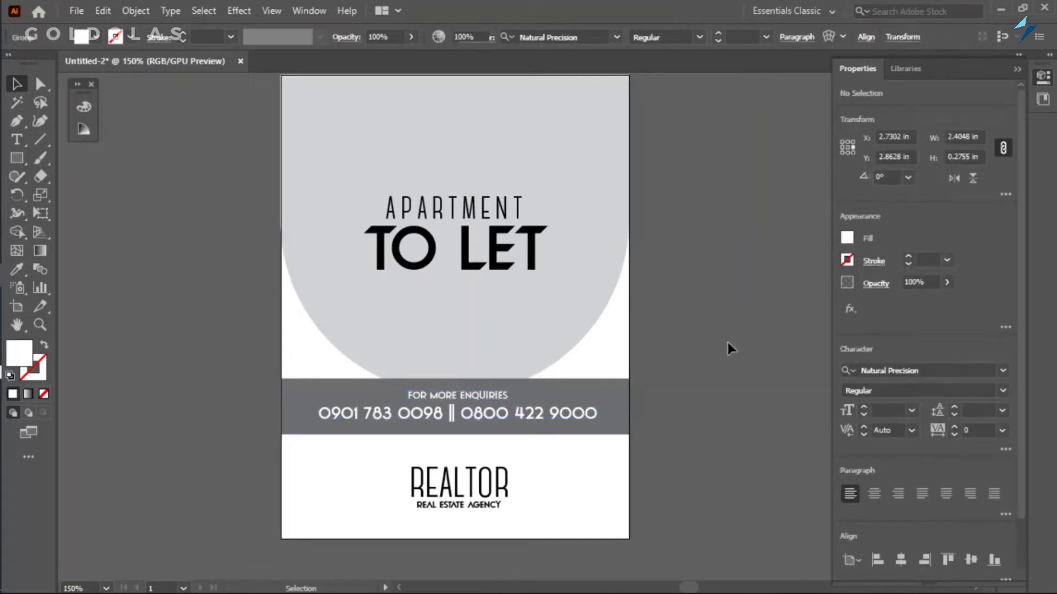
pyautogui.click(730, 335)
# Change the fill of the REAL ESTATE AGENCY tagline under the logo to red.
pyautogui.click(456, 487)
pyautogui.click(682, 457)
pyautogui.click(483, 506)
pyautogui.click(847, 237)
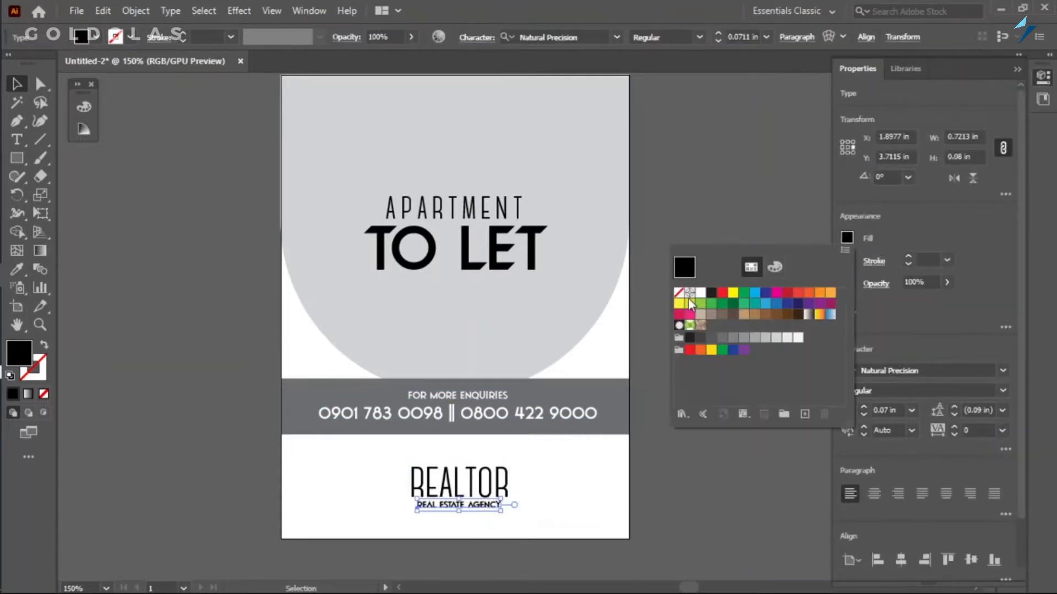
pyautogui.click(689, 350)
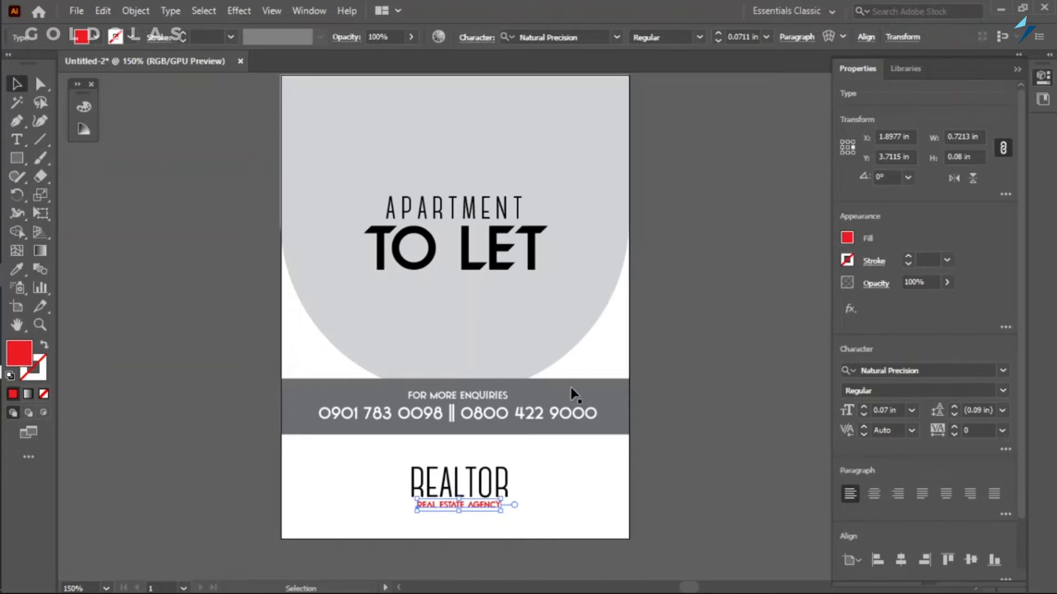
pyautogui.click(750, 428)
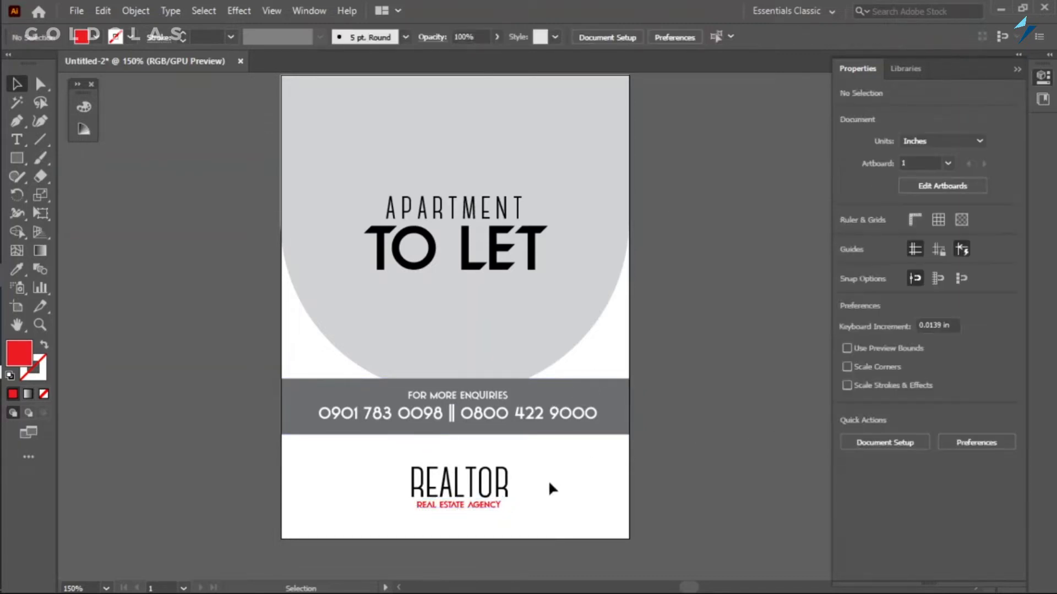
# Move the contact band and its text slightly down, and group the REALTOR logo with its tagline.
pyautogui.moveTo(374, 441); pyautogui.dragTo(415, 418)
pyautogui.moveTo(486, 408); pyautogui.dragTo(487, 421)
pyautogui.moveTo(512, 532); pyautogui.dragTo(435, 472)
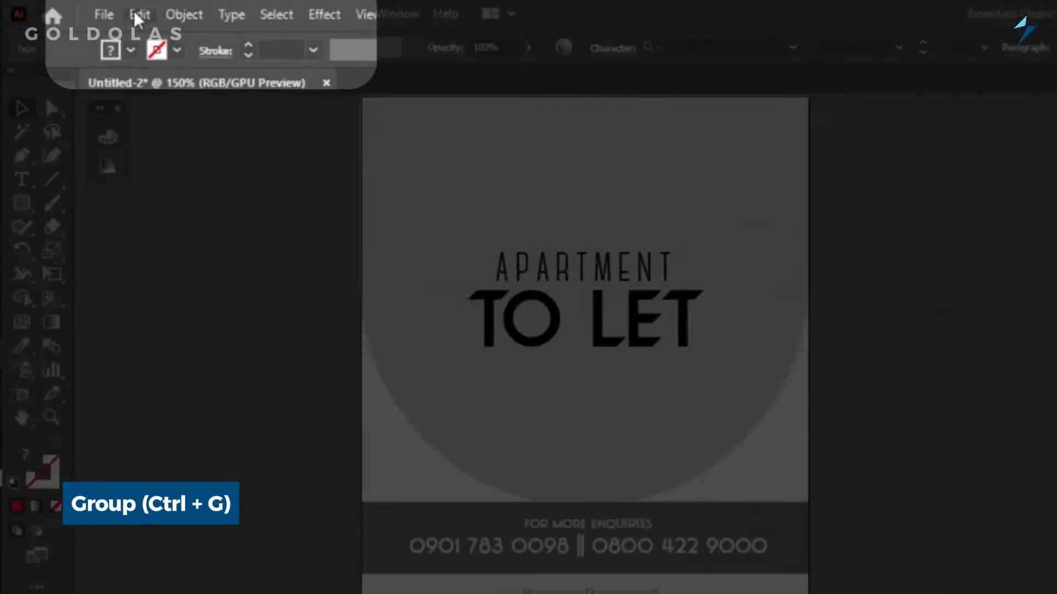
pyautogui.click(135, 10)
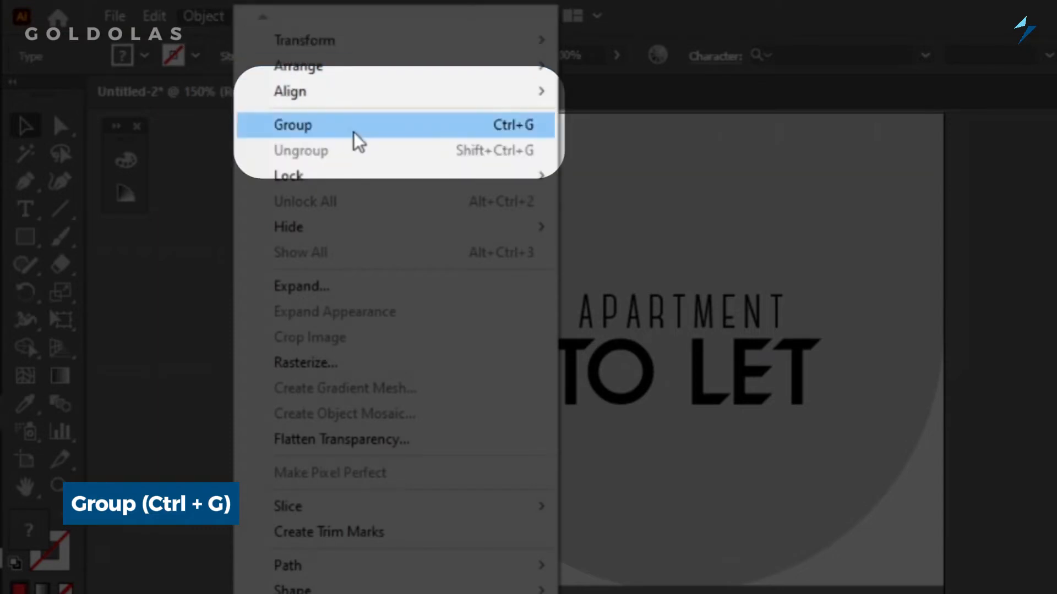
pyautogui.click(519, 125)
pyautogui.moveTo(460, 489); pyautogui.dragTo(463, 492)
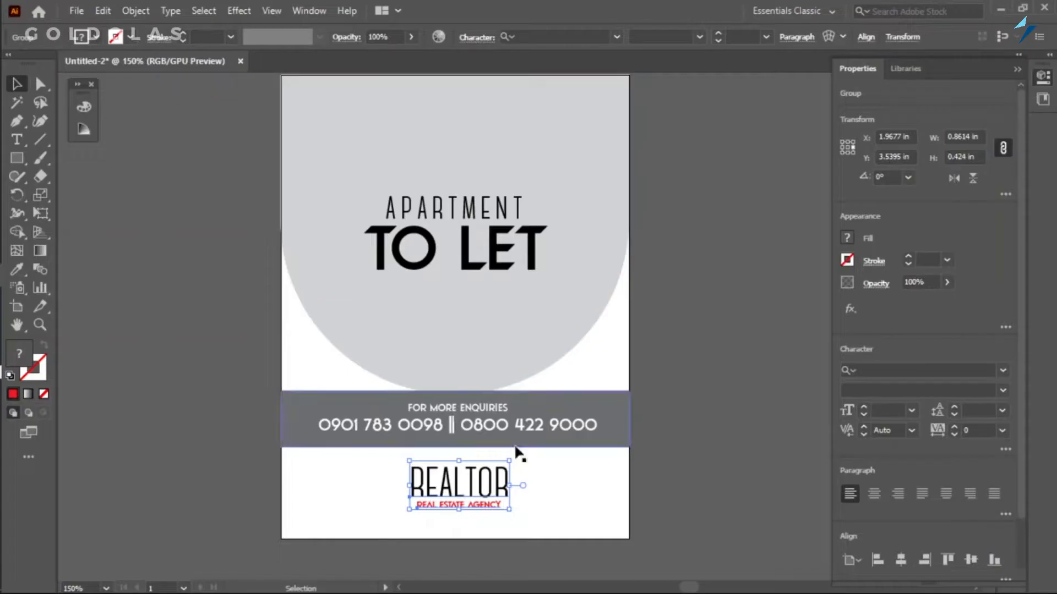
# Group the contact text with the dark grey band and move the group slightly down.
pyautogui.click(487, 455)
pyautogui.click(499, 427)
pyautogui.keyDown('shift'); pyautogui.click(532, 423); pyautogui.keyUp('shift')
pyautogui.hotkey('ctrl', 'g')
pyautogui.moveTo(533, 417); pyautogui.dragTo(534, 426)
pyautogui.click(666, 441)
pyautogui.scroll(-1, 663, 437)
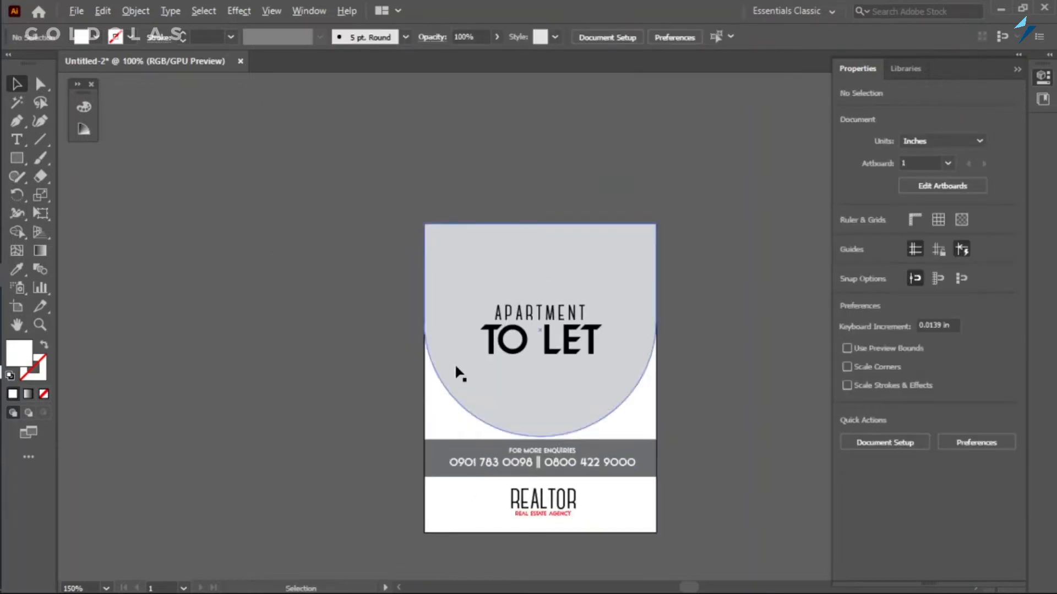
pyautogui.scroll(-1, 403, 360)
pyautogui.scroll(1, 363, 385)
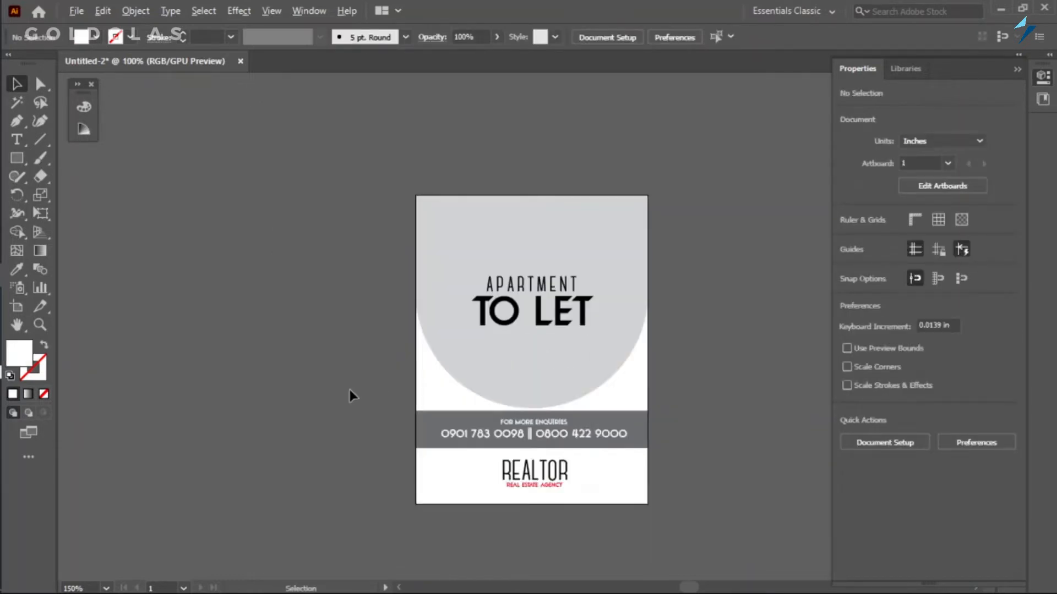
pyautogui.scroll(1, 349, 390)
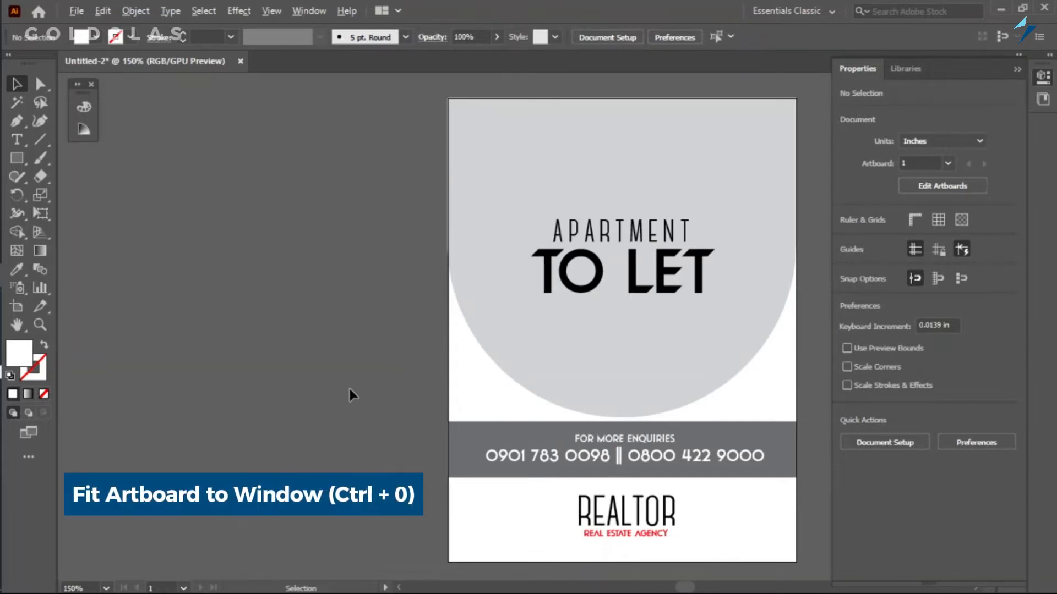
pyautogui.press('ctrl')
pyautogui.hotkey('ctrl', '0')
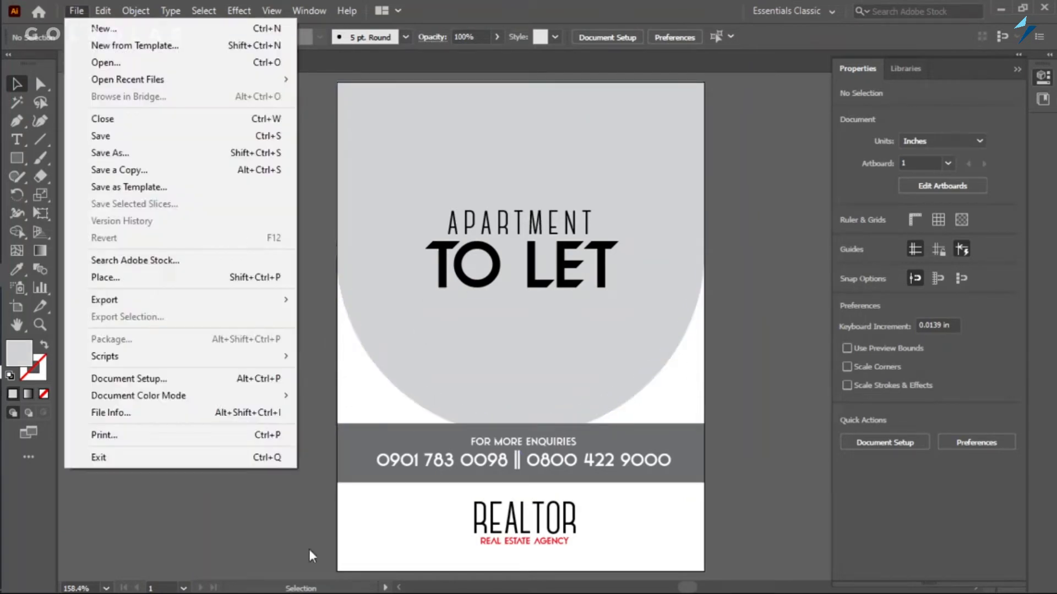
pyautogui.click(308, 550)
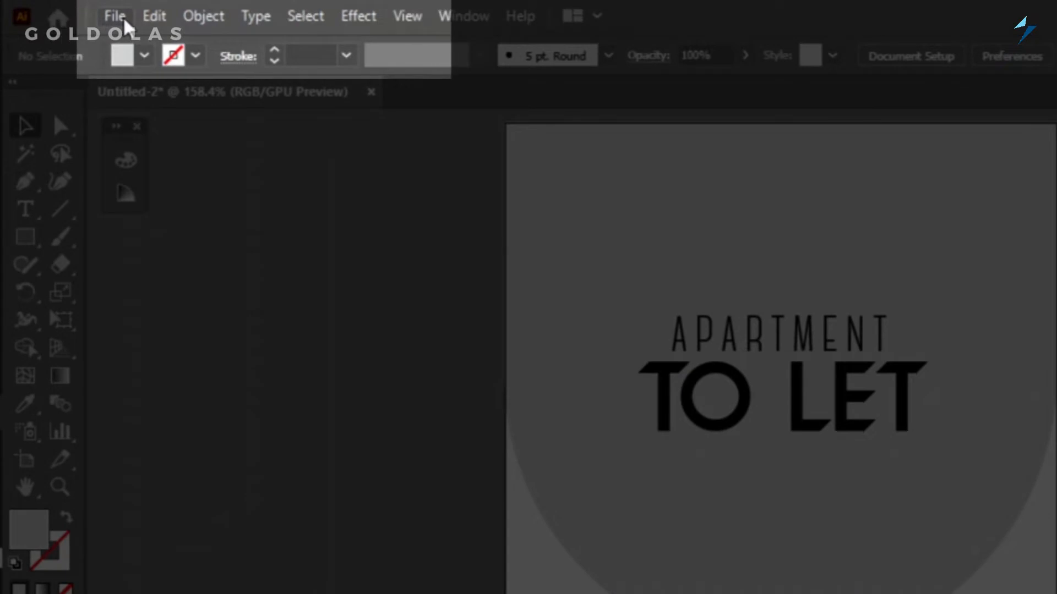
pyautogui.click(124, 21)
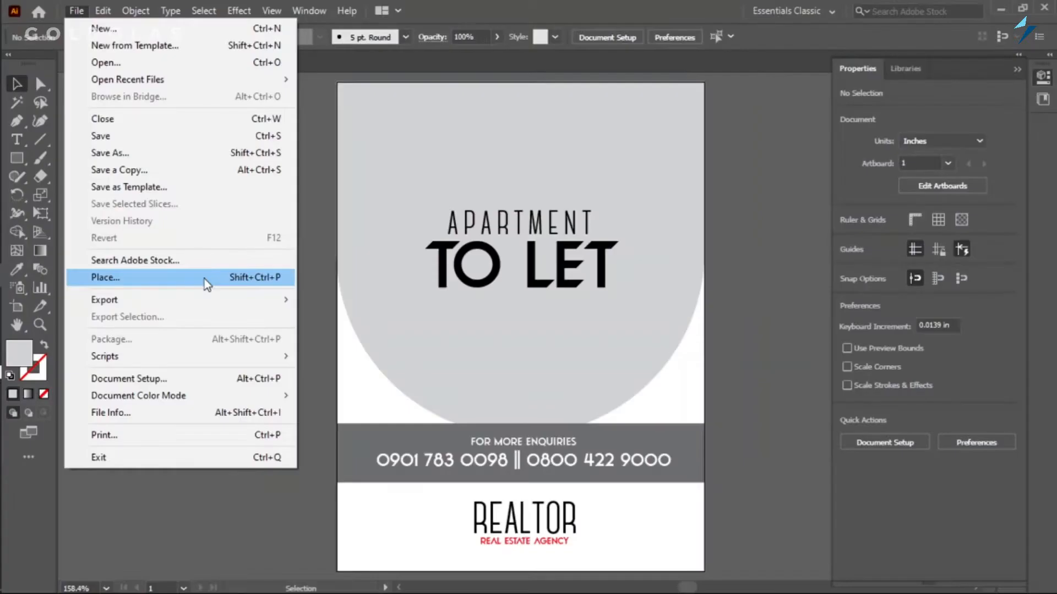
pyautogui.click(306, 417)
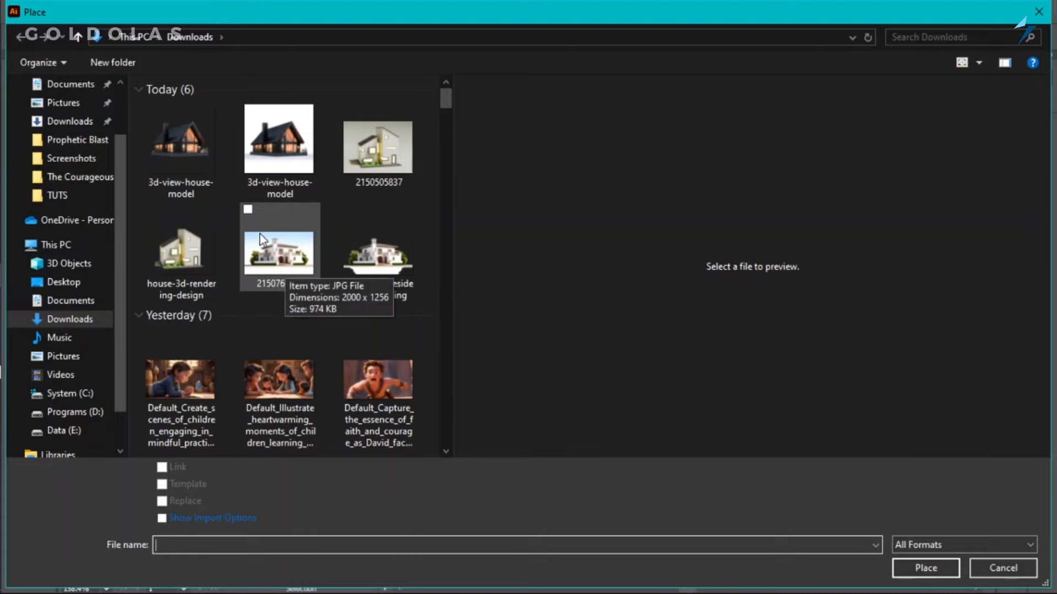
pyautogui.click(282, 252)
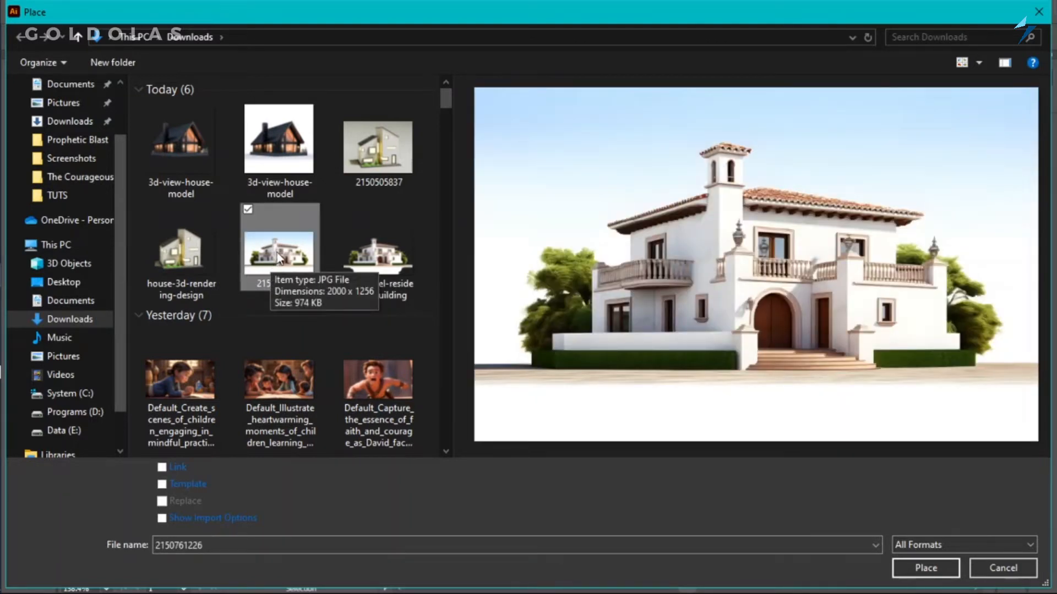
pyautogui.click(927, 568)
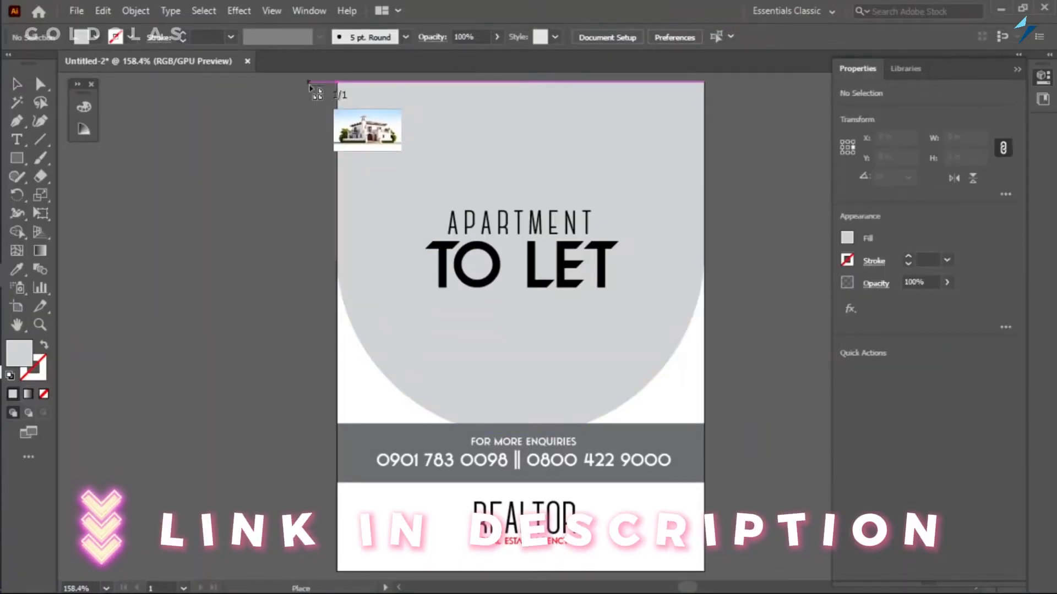
pyautogui.moveTo(435, 189); pyautogui.dragTo(822, 408)
pyautogui.moveTo(583, 247); pyautogui.dragTo(399, 293)
pyautogui.moveTo(411, 230); pyautogui.dragTo(497, 183)
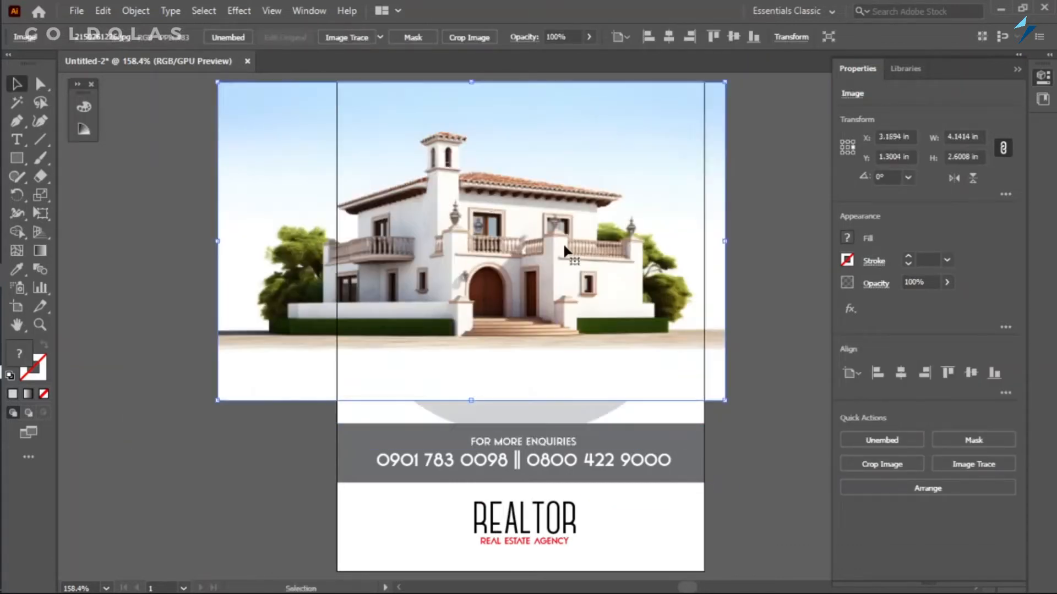
# Enlarge the house image proportionally to about 4.6 x 2.89 in and position it over the rounded grey shape.
pyautogui.moveTo(725, 400); pyautogui.dragTo(781, 436)
pyautogui.moveTo(537, 289); pyautogui.dragTo(459, 398)
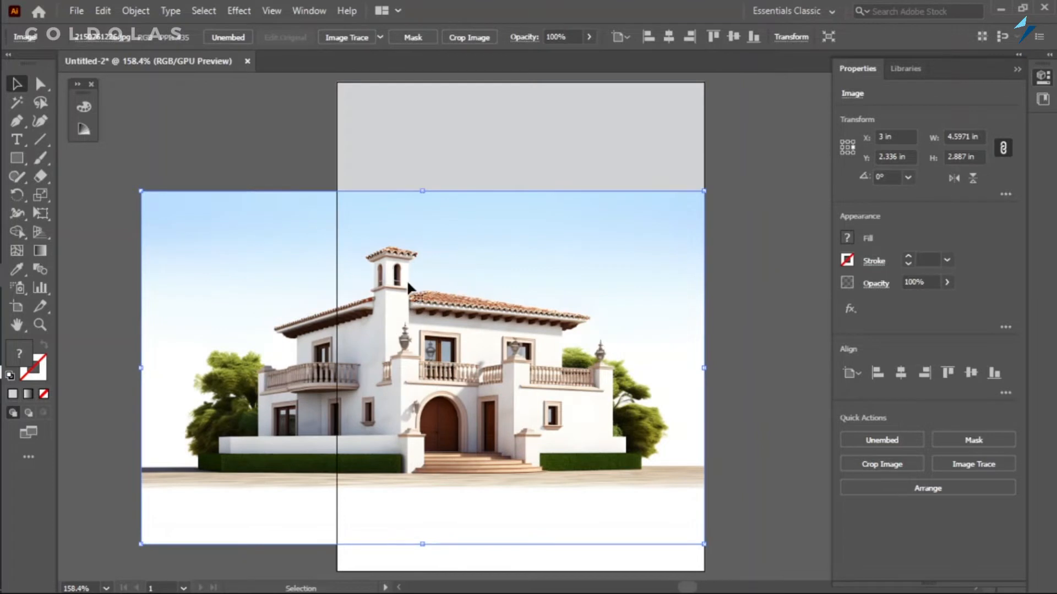
pyautogui.click(439, 134)
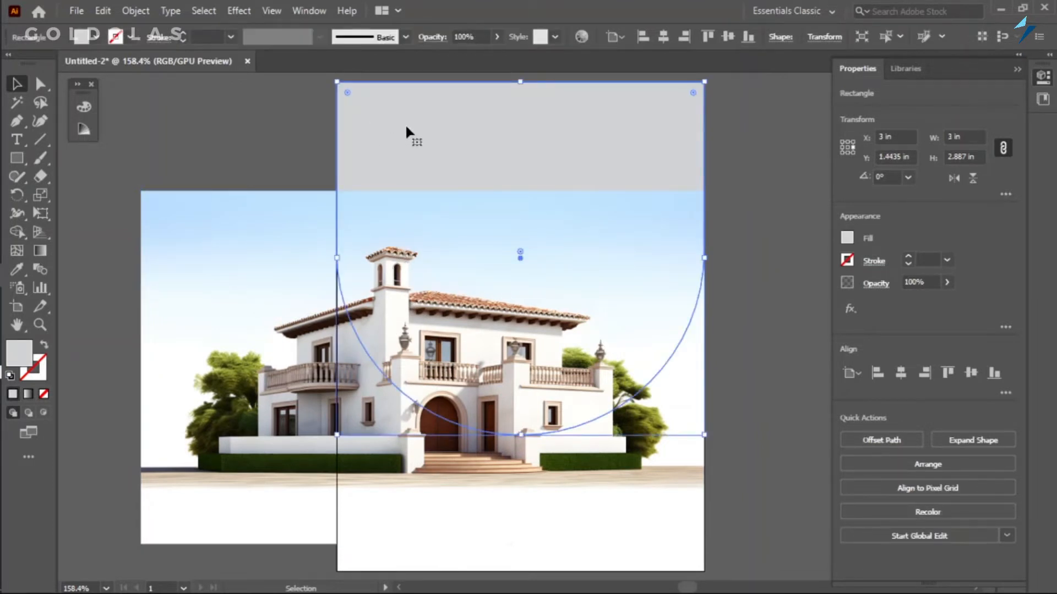
pyautogui.moveTo(410, 270); pyautogui.dragTo(459, 186)
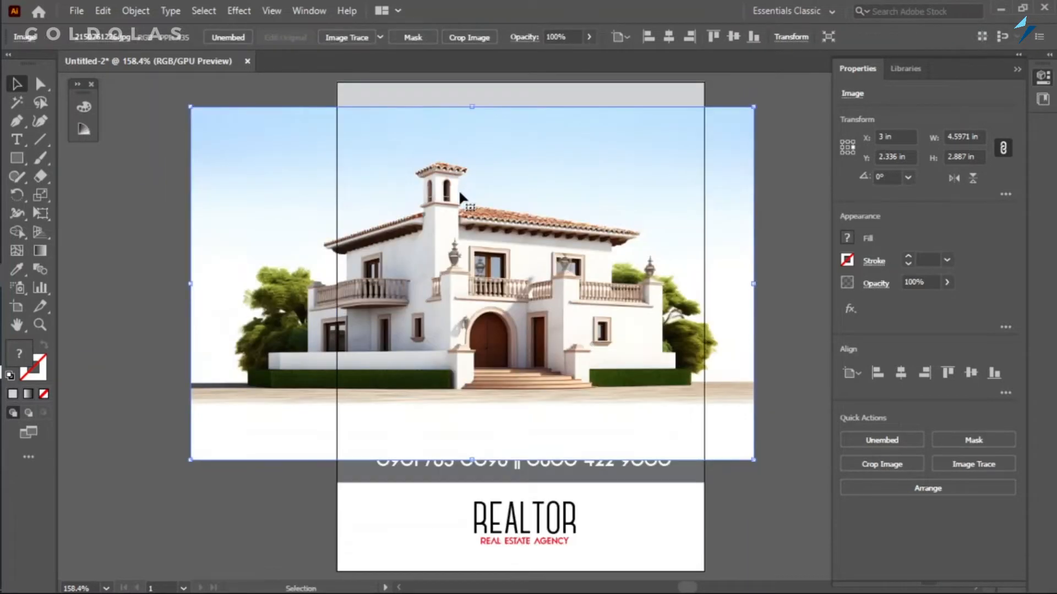
pyautogui.moveTo(460, 231)
pyautogui.mouseDown()
pyautogui.moveTo(461, 216)
pyautogui.moveTo(460, 230)
pyautogui.mouseUp()
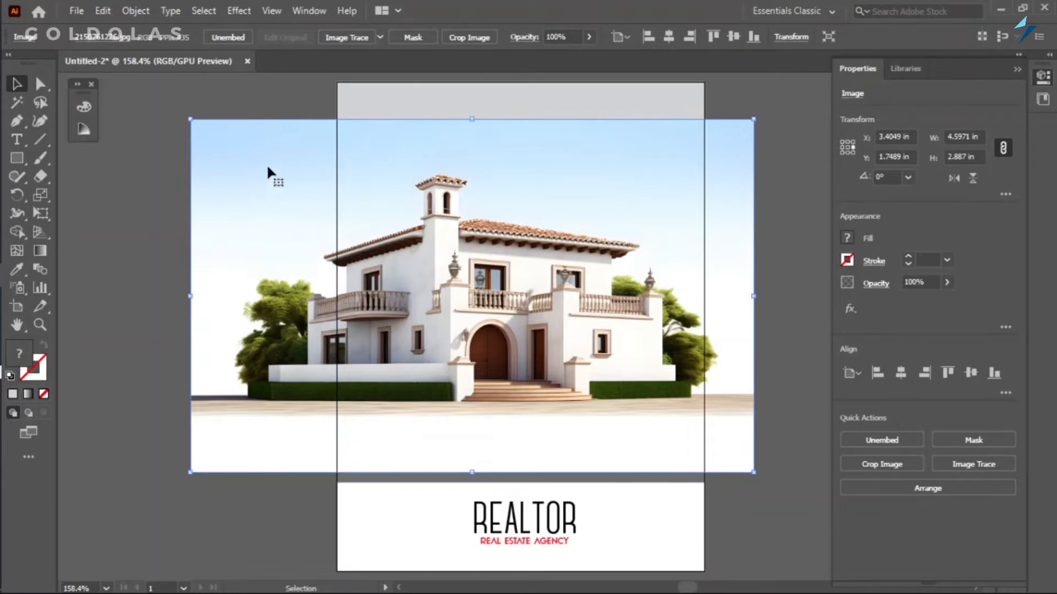
# Send the house image to the back and move it up behind the rounded grey shape, slightly past the artboard's upper edge.
pyautogui.rightClick(435, 164)
pyautogui.moveTo(567, 292)
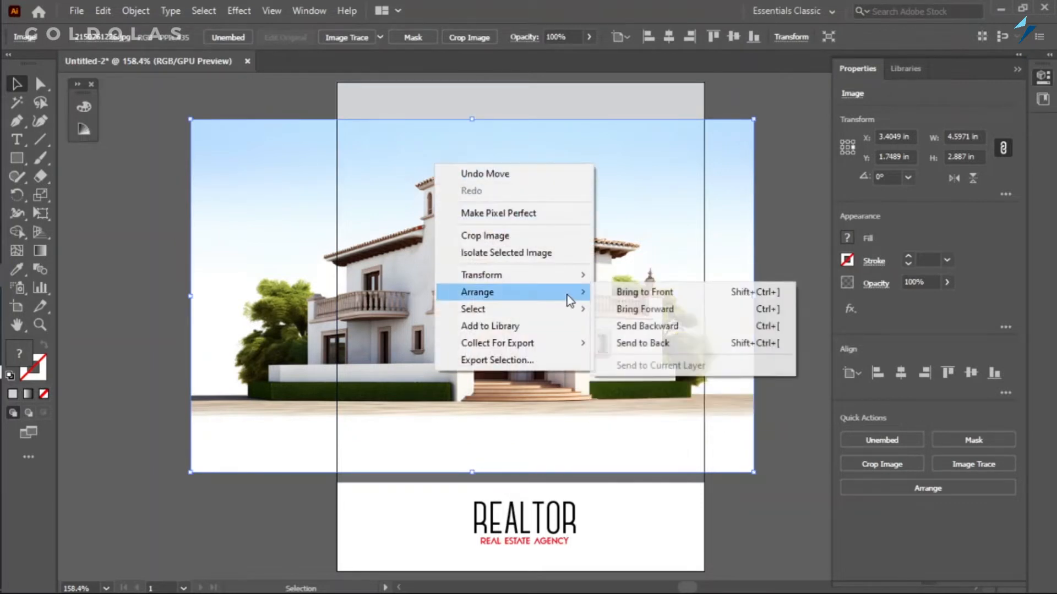
pyautogui.click(744, 344)
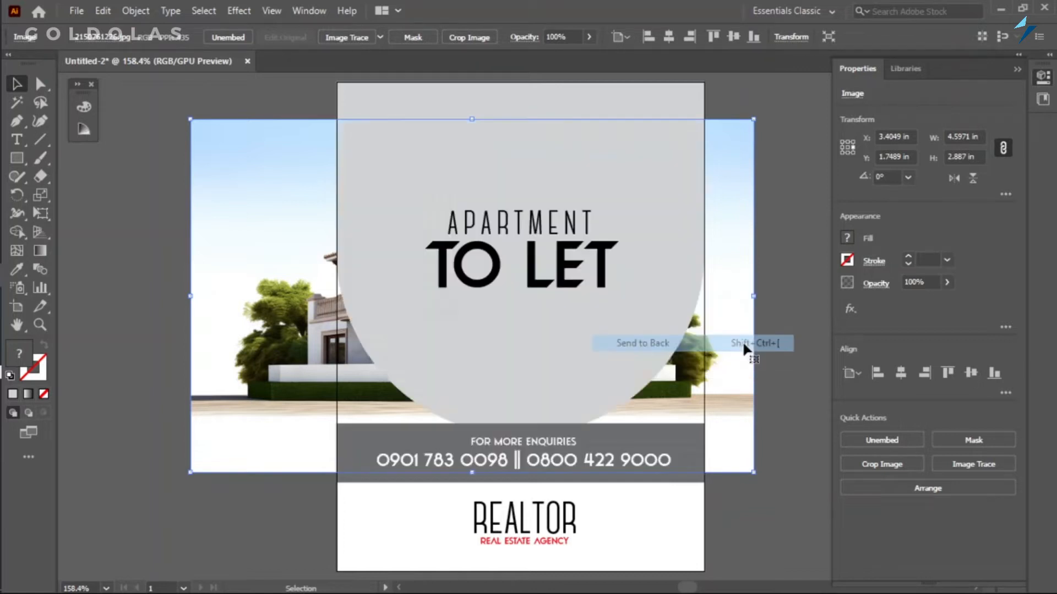
pyautogui.moveTo(252, 277); pyautogui.dragTo(253, 233)
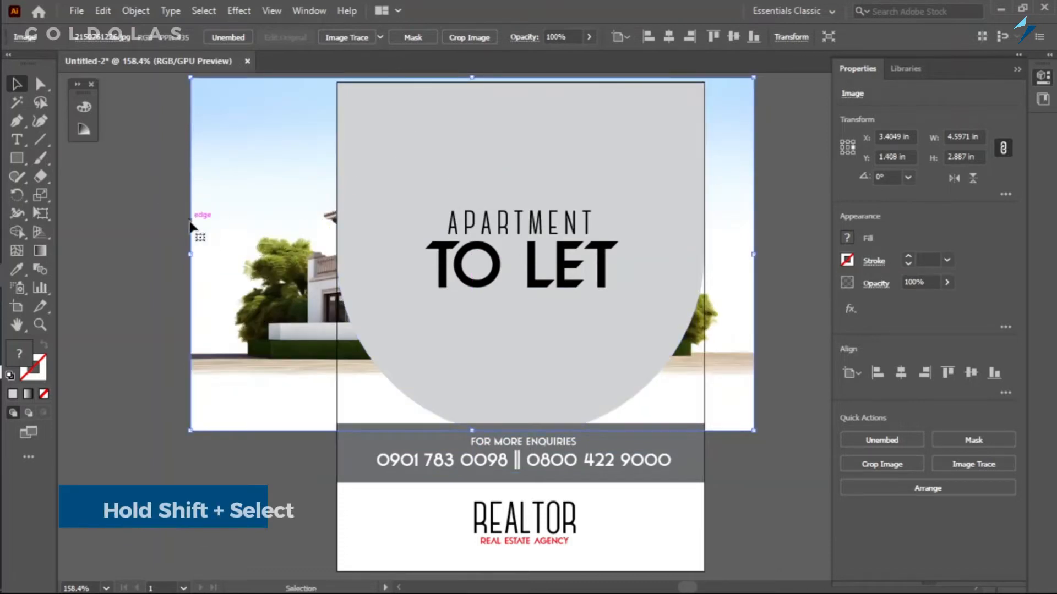
# Make a clipping mask from the rounded grey shape and the house image.
pyautogui.keyDown('shift'); pyautogui.click(417, 149); pyautogui.keyUp('shift')
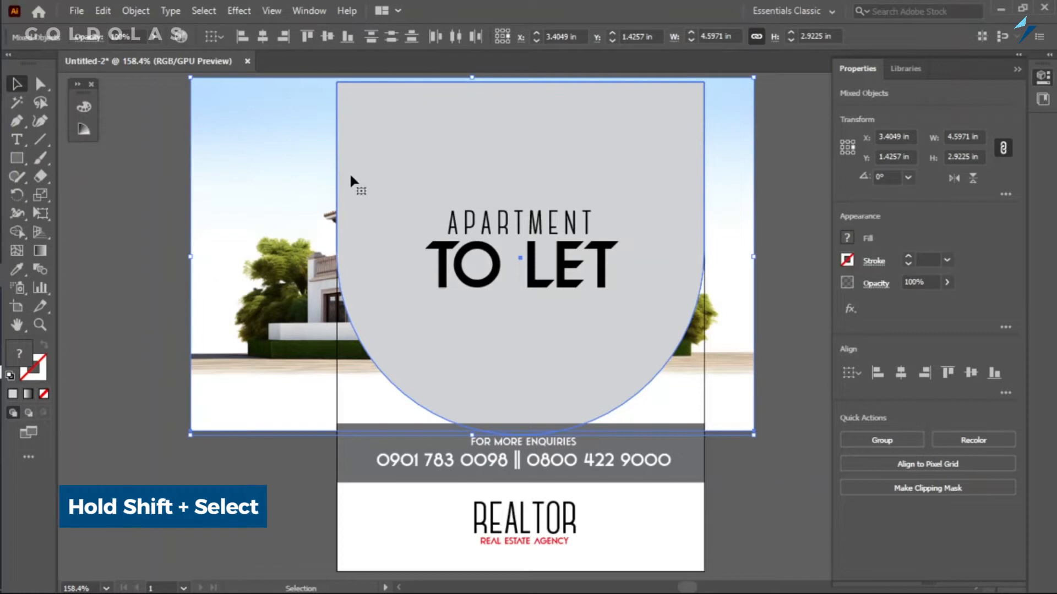
pyautogui.press('a')
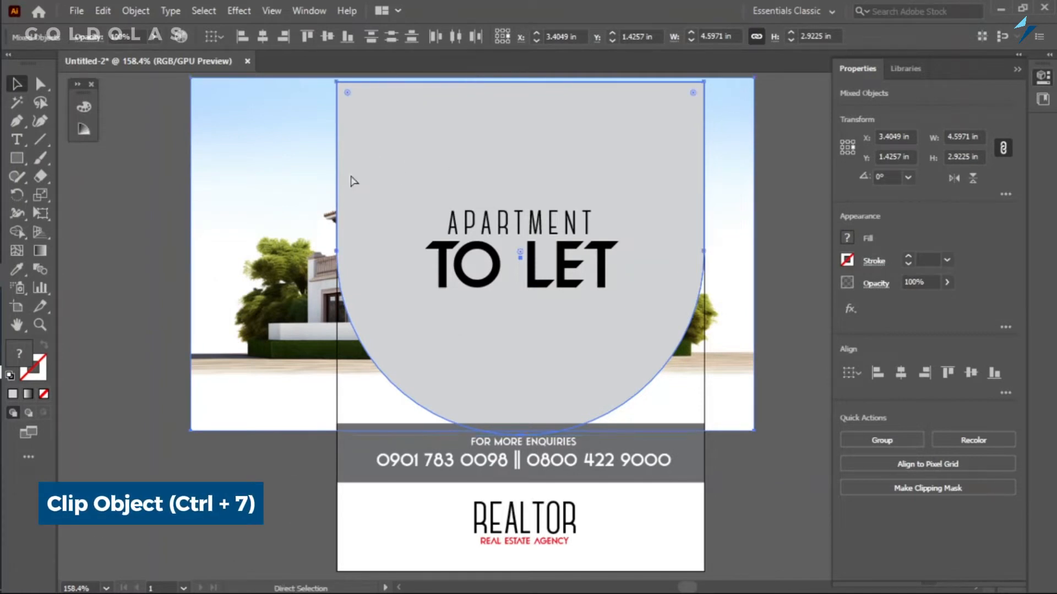
pyautogui.hotkey('ctrl', '7')
pyautogui.press('v')
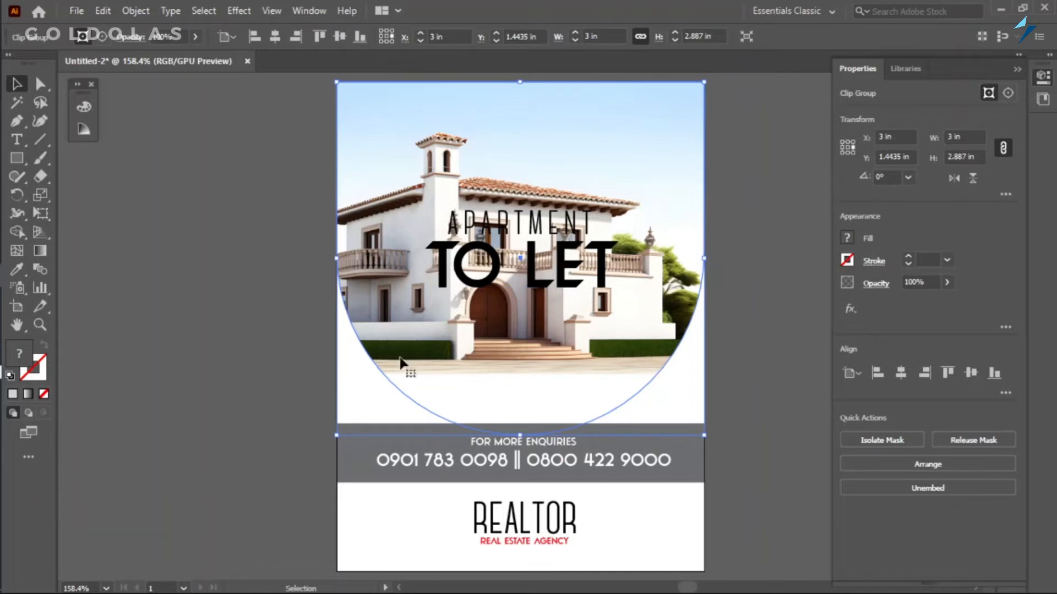
pyautogui.click(197, 296)
# Shift only the house image to the right inside its clipping shape, to about X 3.71 in.
pyautogui.doubleClick(504, 356)
pyautogui.doubleClick(185, 475)
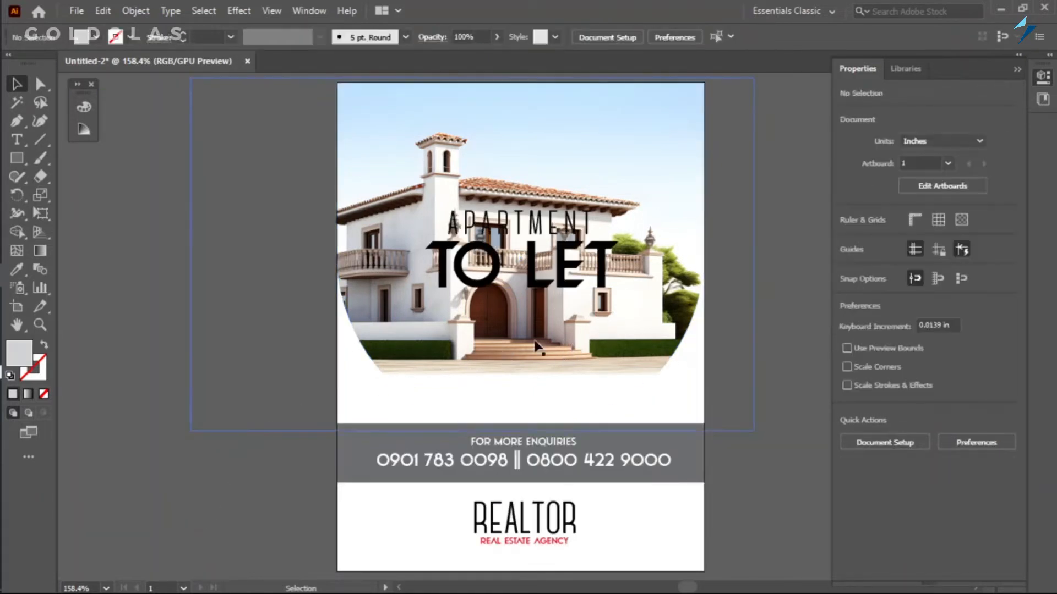
pyautogui.click(536, 344)
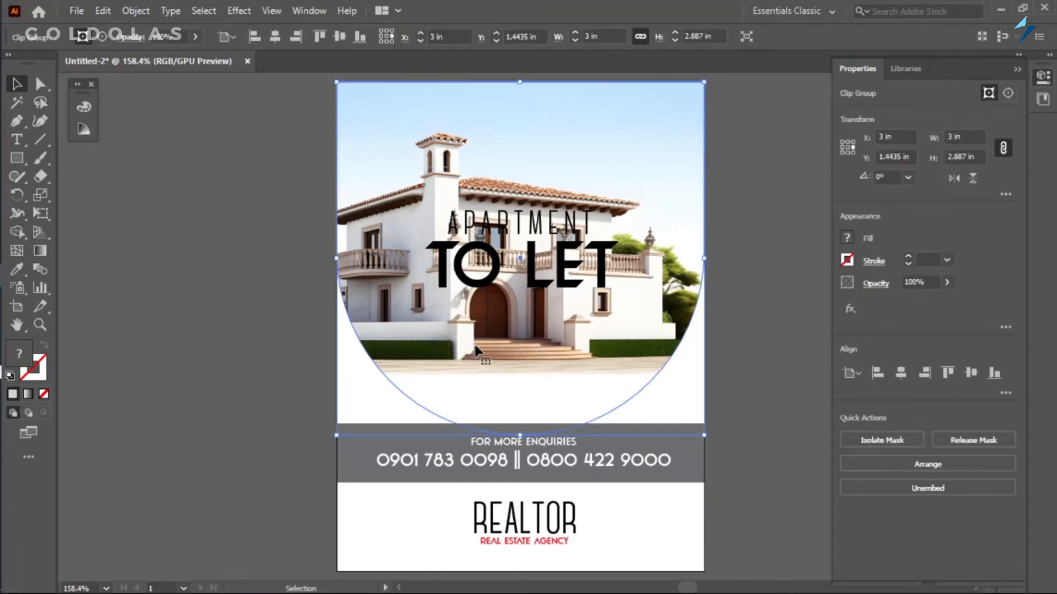
pyautogui.press('a')
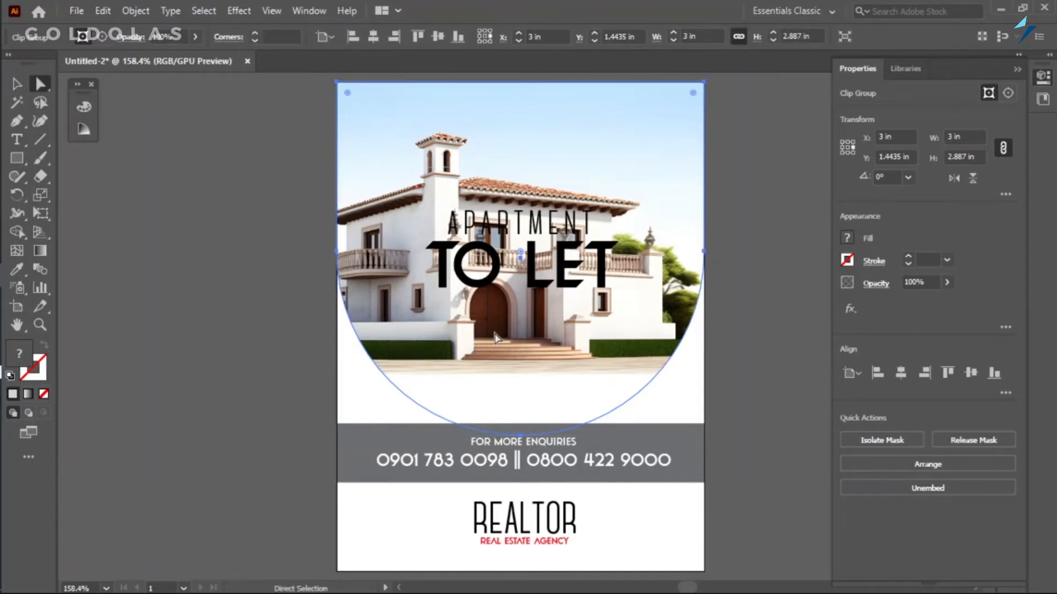
pyautogui.click(142, 395)
pyautogui.click(306, 327)
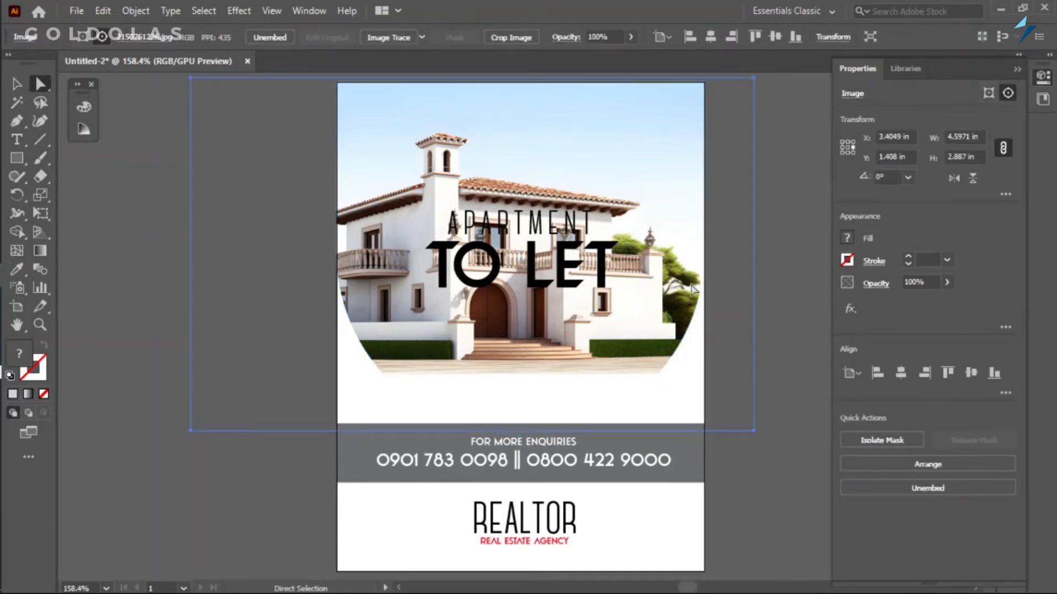
pyautogui.moveTo(399, 157)
pyautogui.mouseDown()
pyautogui.moveTo(385, 193)
pyautogui.moveTo(440, 166)
pyautogui.moveTo(380, 173)
pyautogui.moveTo(410, 151)
pyautogui.moveTo(401, 142)
pyautogui.mouseUp()
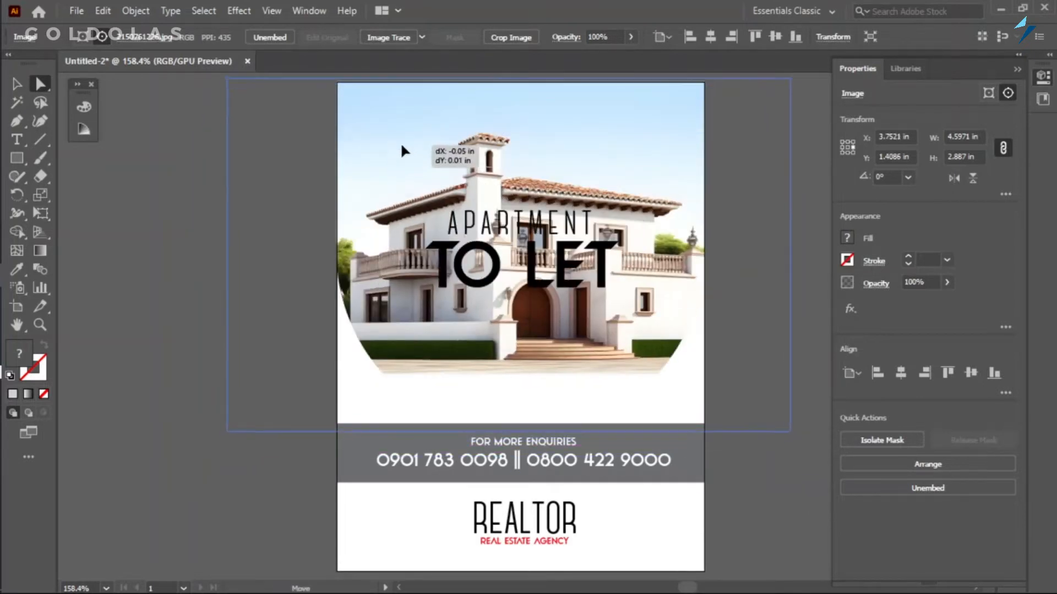
pyautogui.press('v')
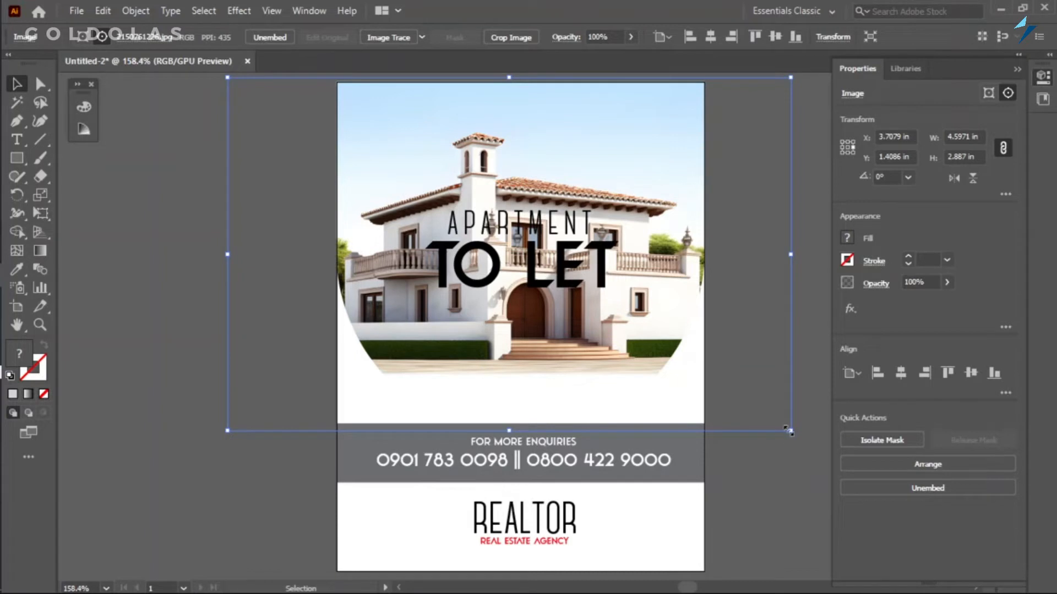
# Undo the last small move of the house image and isolate its clip group for editing.
pyautogui.press('a')
pyautogui.hotkey('ctrl', 'z')
pyautogui.click(153, 268)
pyautogui.click(402, 300)
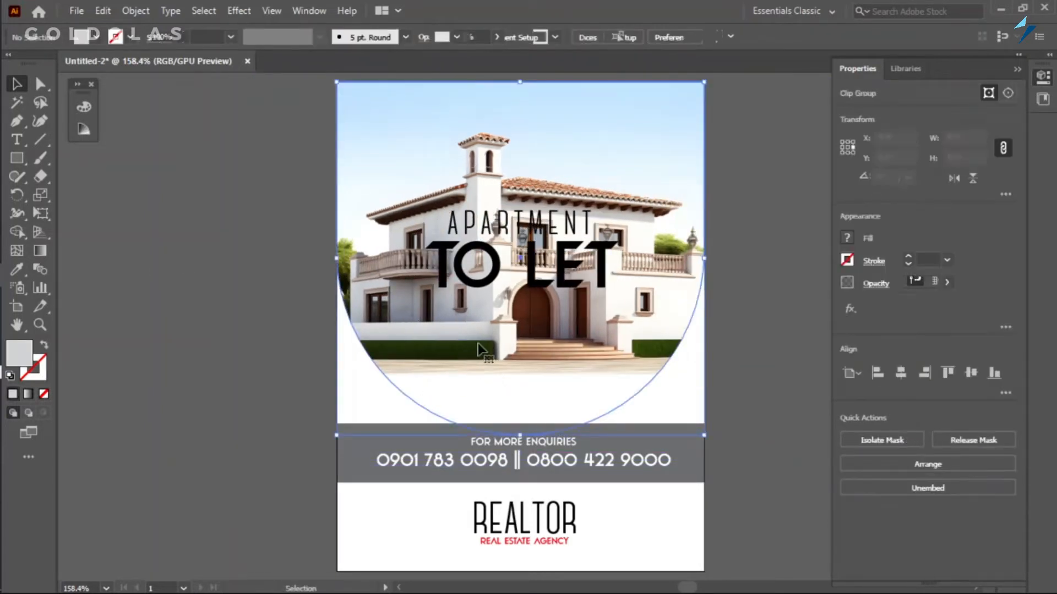
pyautogui.doubleClick(477, 318)
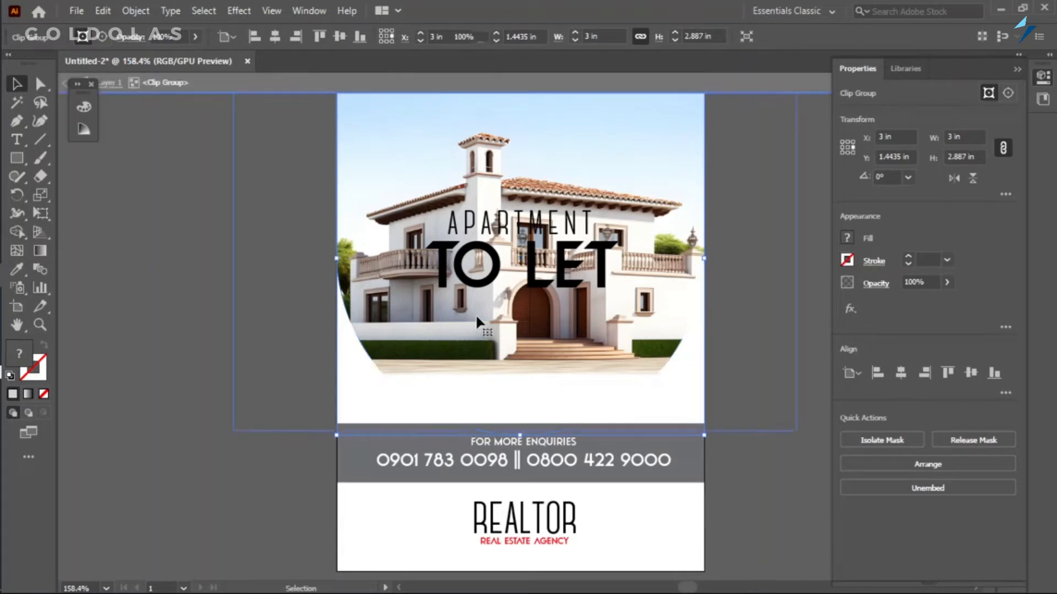
# Enlarge the house image inside its clipping shape to about 5.21 x 3.27 in, reposition it, and leave isolation mode.
pyautogui.moveTo(534, 261); pyautogui.dragTo(552, 315)
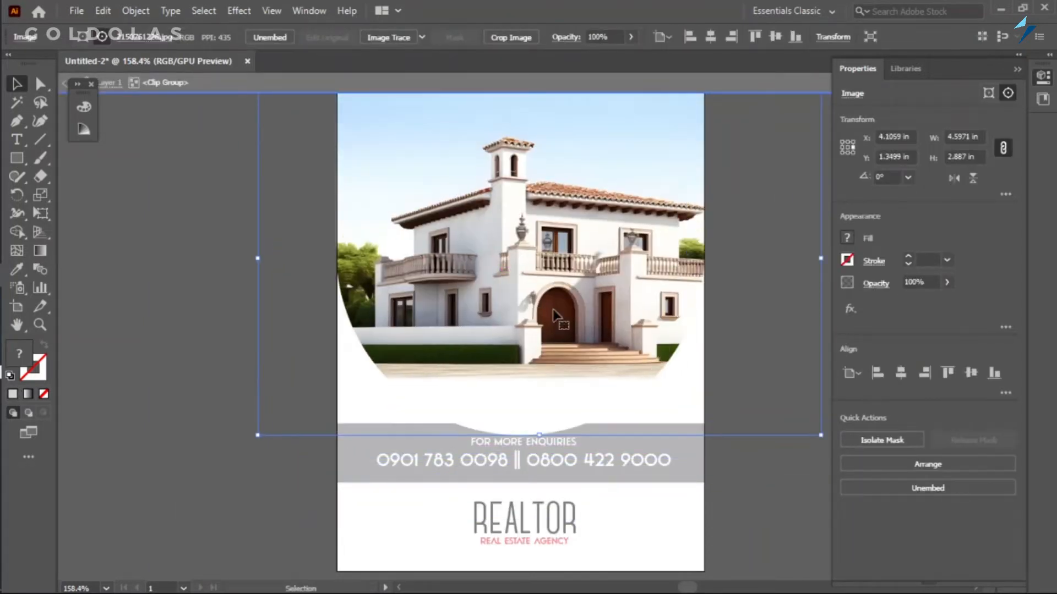
pyautogui.moveTo(821, 434); pyautogui.dragTo(894, 480)
pyautogui.moveTo(530, 305); pyautogui.dragTo(478, 299)
pyautogui.moveTo(587, 297); pyautogui.dragTo(566, 296)
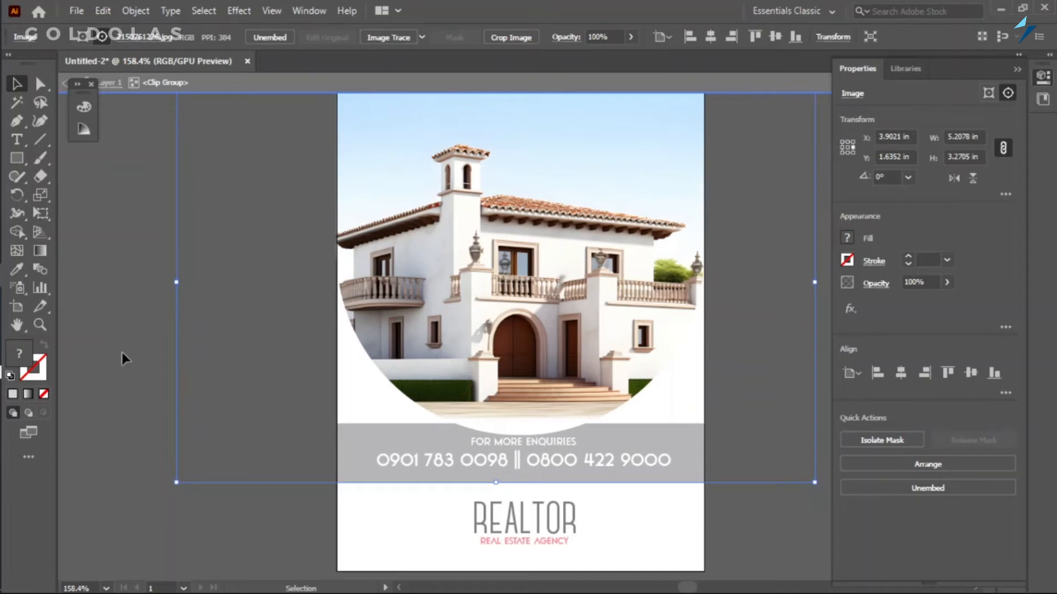
pyautogui.doubleClick(137, 379)
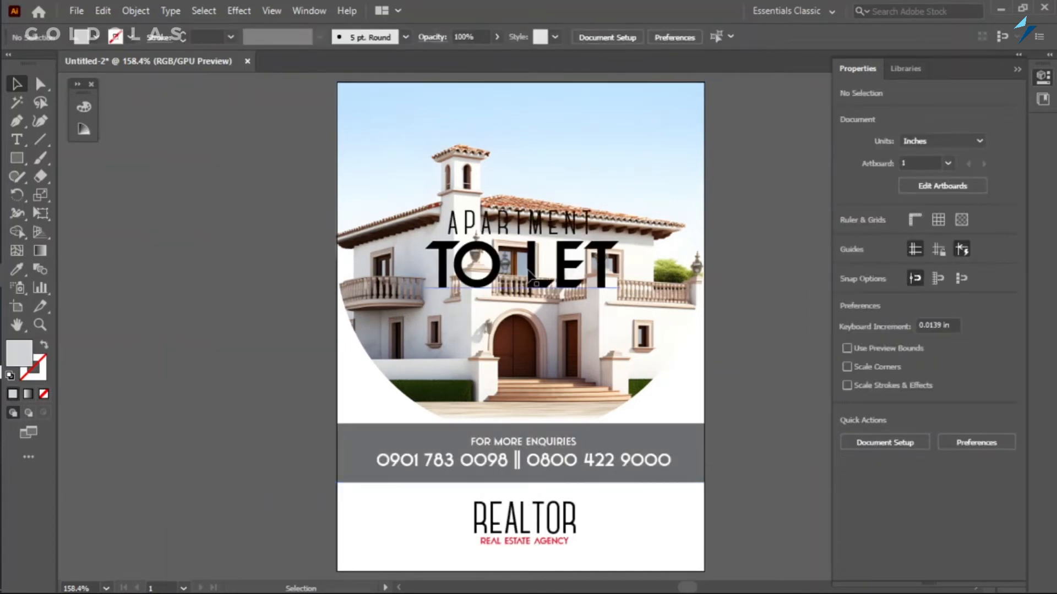
# Draw a rectangle about 1.68 x 0.77 in over the headline, round its corners slightly, and centre it horizontally.
pyautogui.click(17, 158)
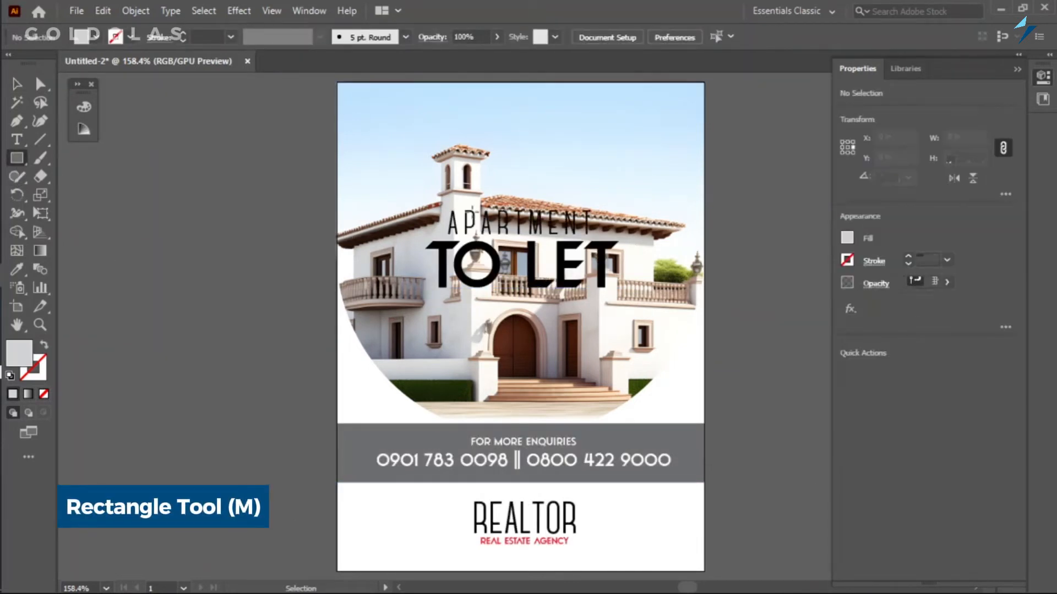
pyautogui.moveTo(422, 203); pyautogui.dragTo(629, 297)
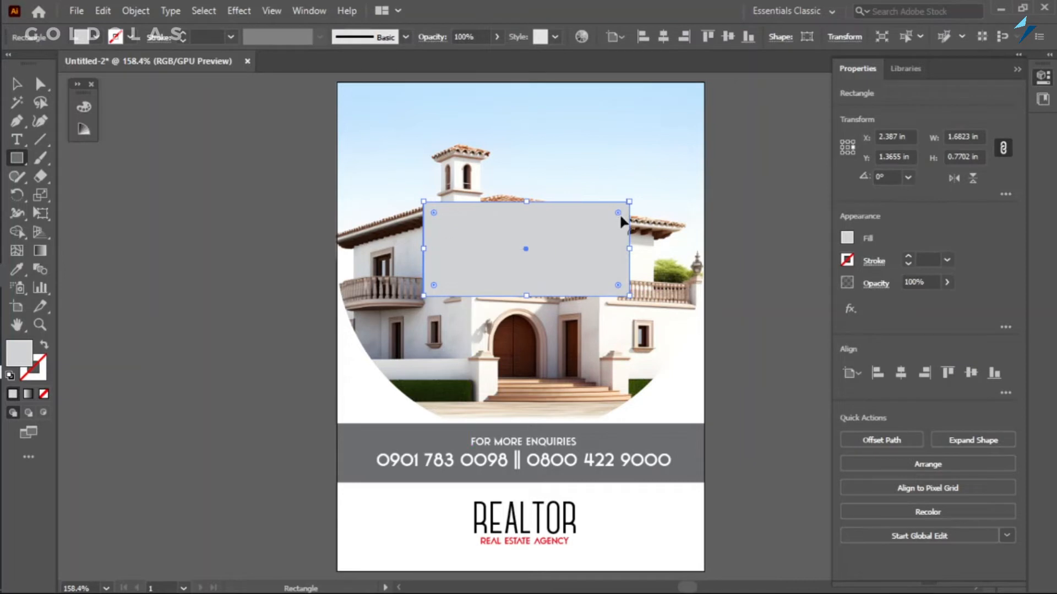
pyautogui.moveTo(617, 214); pyautogui.dragTo(625, 215)
pyautogui.click(17, 84)
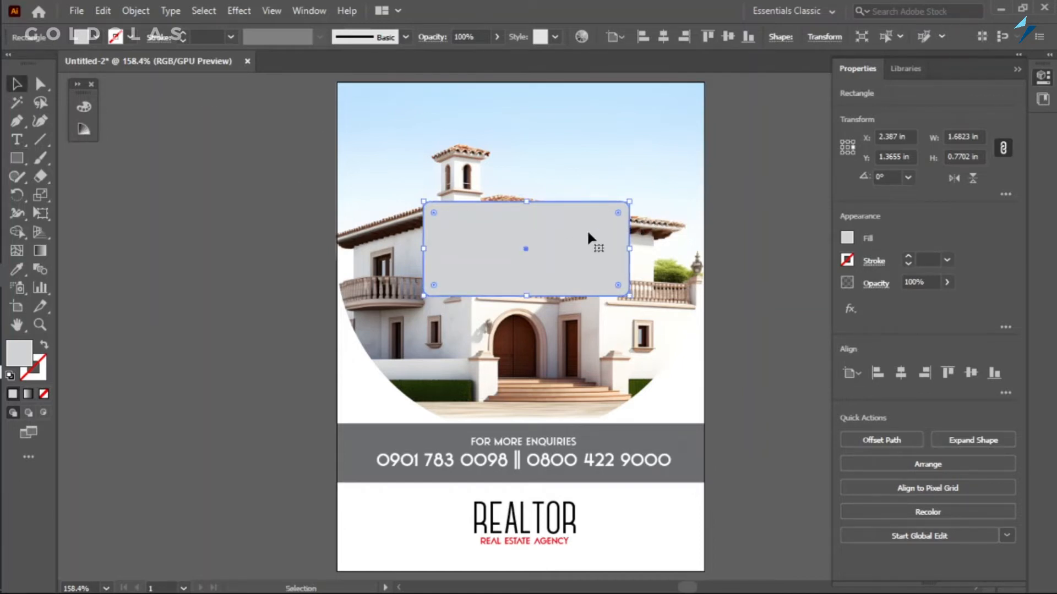
pyautogui.moveTo(587, 236); pyautogui.dragTo(586, 237)
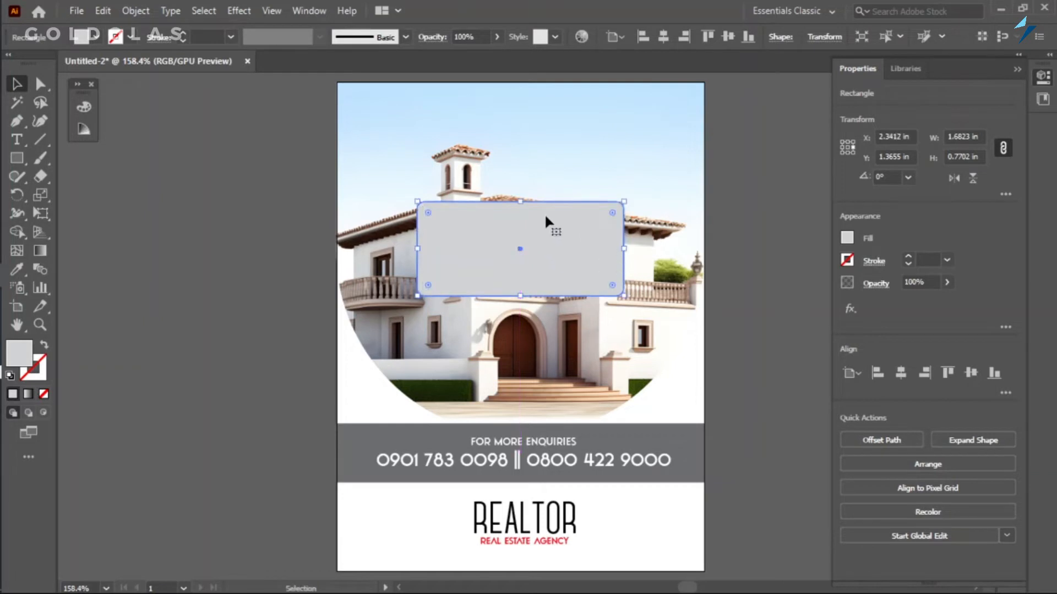
# Send the rounded rectangle backward behind the headline text and enlarge it to about 1.81 x 0.83 in.
pyautogui.hotkey('ctrl', '[')
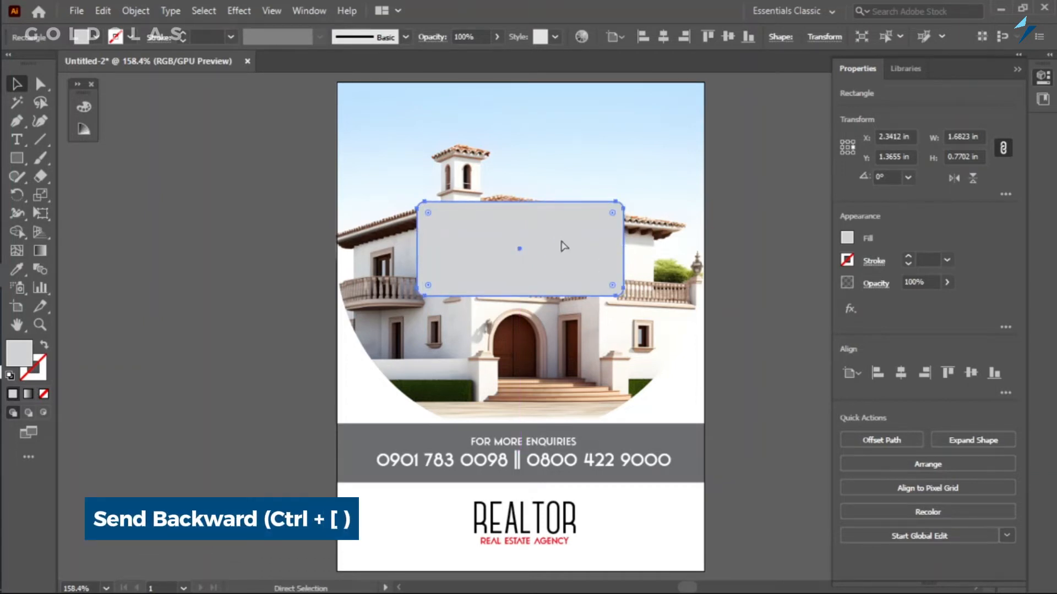
pyautogui.hotkey('ctrl', '[')
pyautogui.hotkey('ctrl', '[')
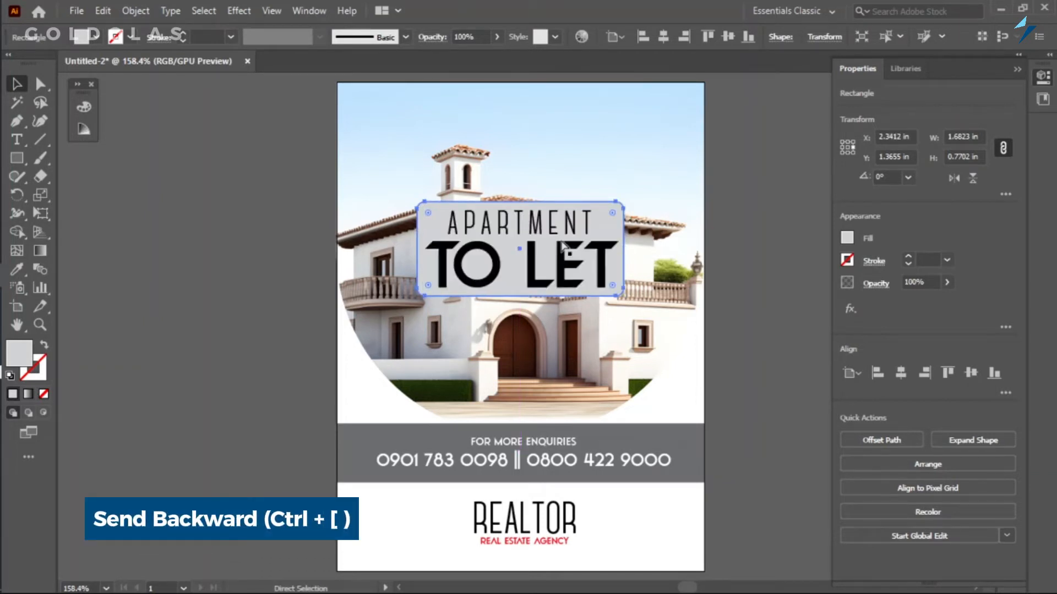
pyautogui.moveTo(520, 296); pyautogui.dragTo(521, 300)
pyautogui.moveTo(520, 201); pyautogui.dragTo(523, 198)
pyautogui.moveTo(624, 249); pyautogui.dragTo(632, 248)
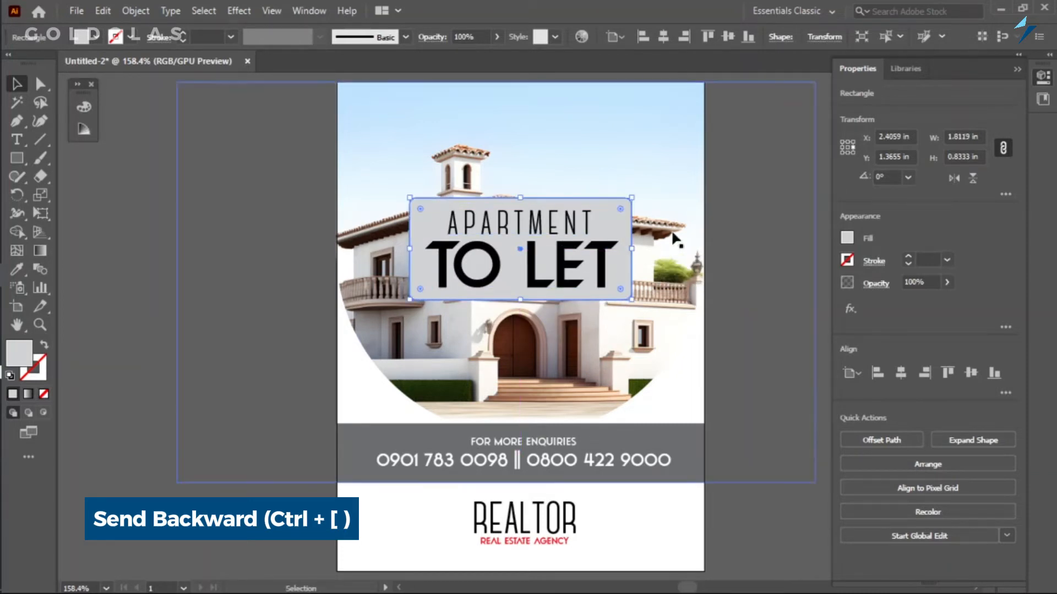
# Fill the rounded rectangle behind the headline with white and deselect it.
pyautogui.click(847, 237)
pyautogui.click(706, 295)
pyautogui.click(250, 256)
pyautogui.click(249, 256)
pyautogui.click(427, 217)
pyautogui.click(180, 337)
pyautogui.click(434, 261)
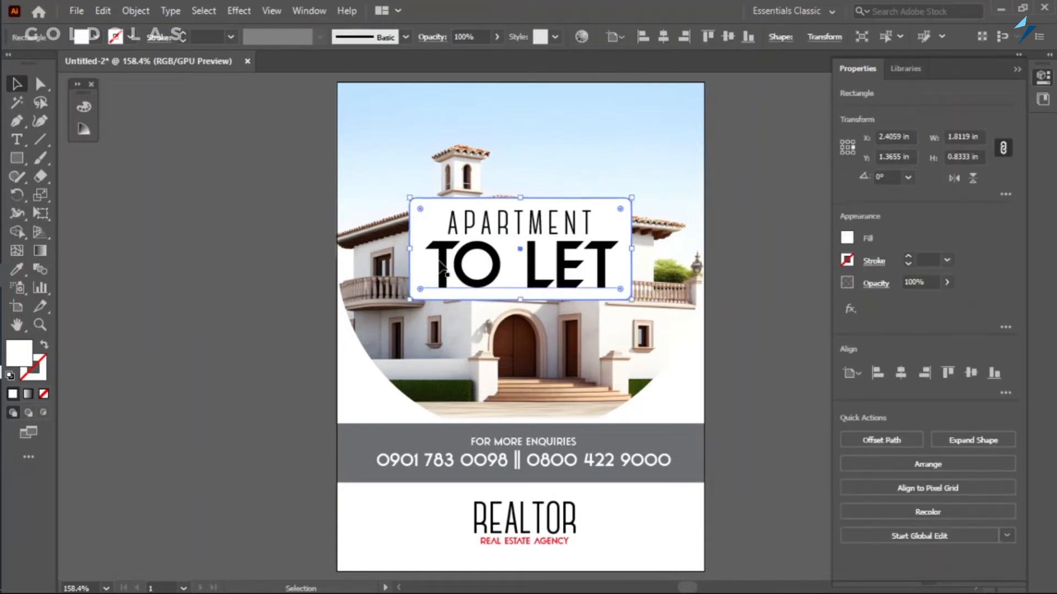
pyautogui.hotkey('ctrl', 'shift', 'a')
# Draw a circle about 0.39 in across in the sky, above the upper-right corner of the headline panel.
pyautogui.click(22, 163)
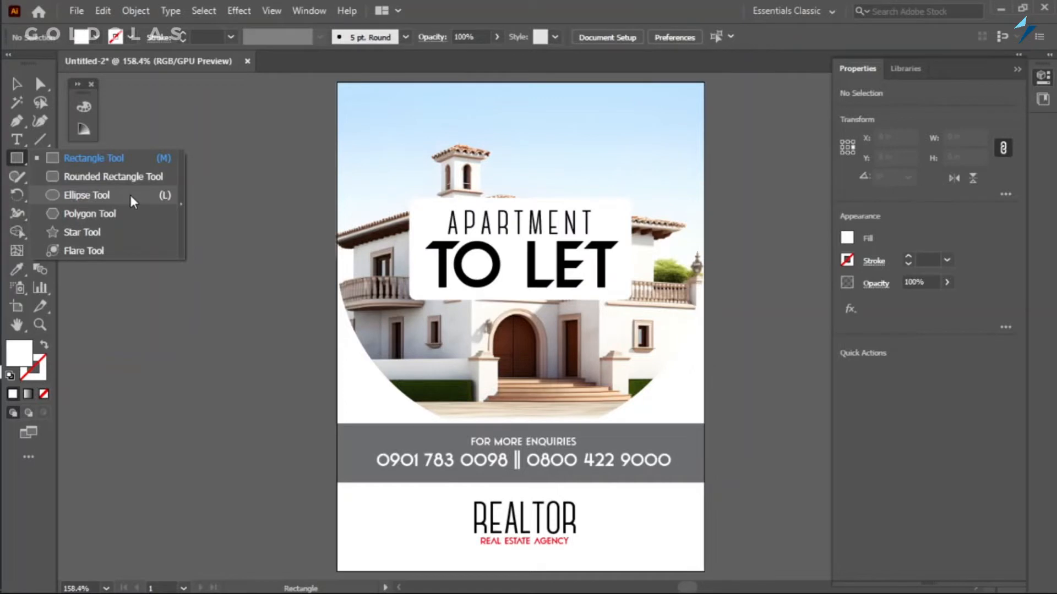
pyautogui.click(130, 195)
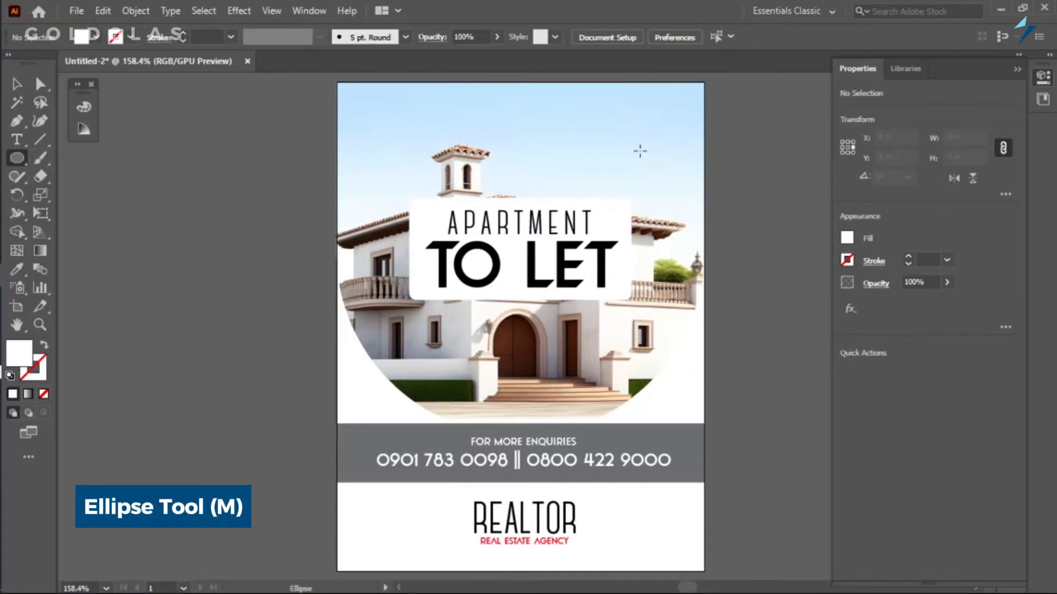
pyautogui.moveTo(649, 159)
pyautogui.mouseDown()
pyautogui.moveTo(656, 186)
pyautogui.moveTo(669, 175)
pyautogui.moveTo(656, 167)
pyautogui.moveTo(672, 185)
pyautogui.mouseUp()
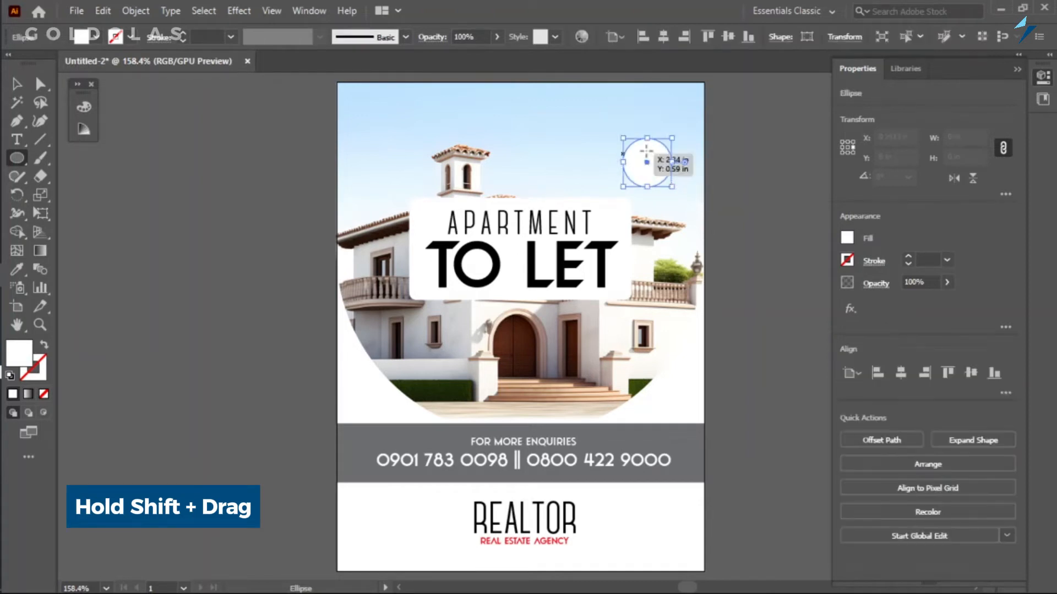
# Fill the circle with red and move it to overlap the headline panel's upper-right corner.
pyautogui.press('v')
pyautogui.click(850, 239)
pyautogui.click(722, 293)
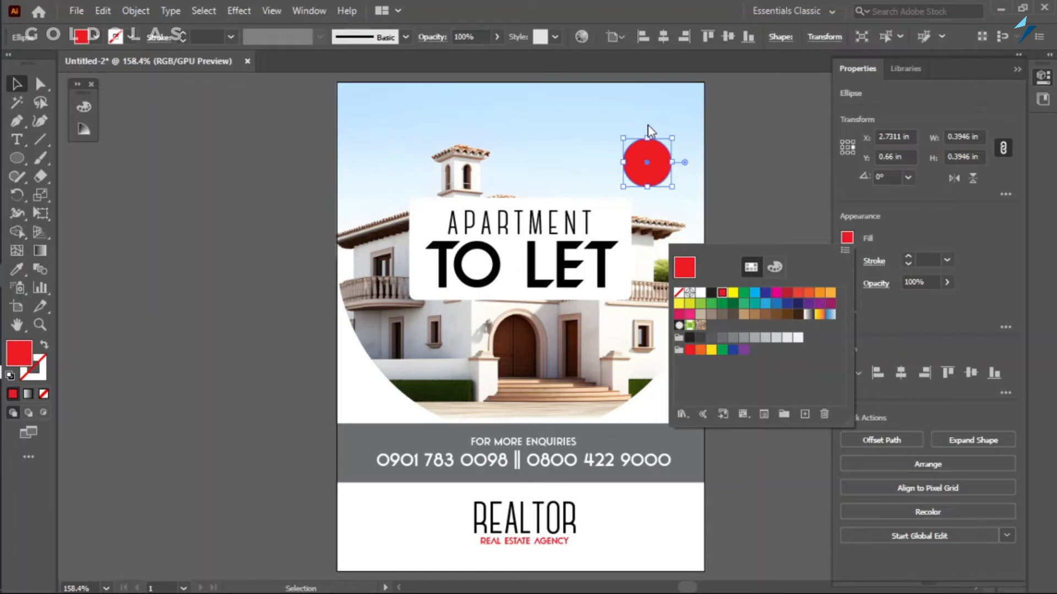
pyautogui.click(771, 168)
pyautogui.moveTo(646, 164); pyautogui.dragTo(637, 186)
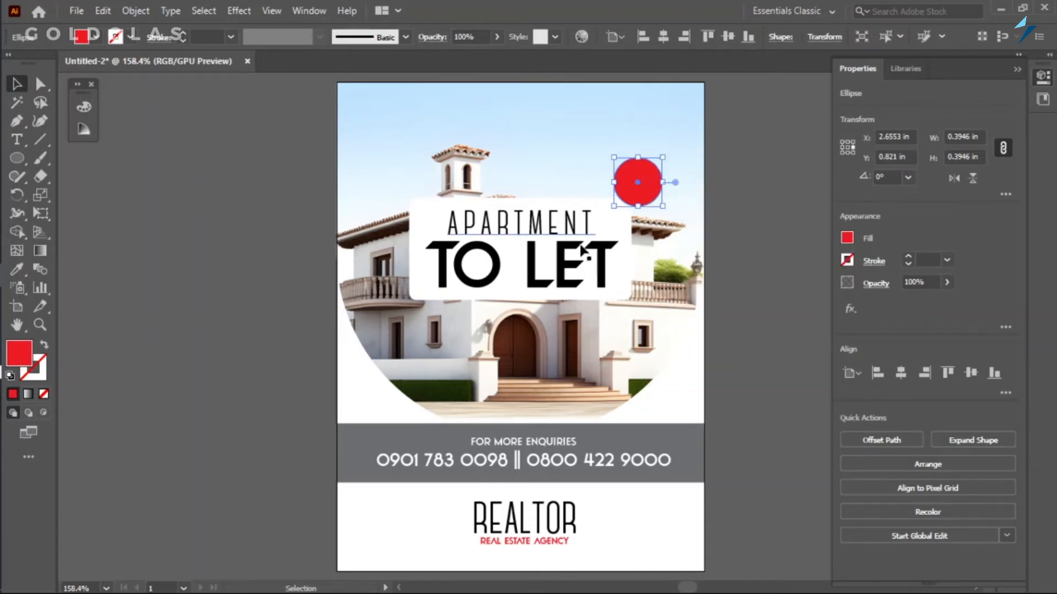
# Scale the APARTMENT text down from its centre to a 0.2 in font size.
pyautogui.click(537, 263)
pyautogui.click(535, 280)
pyautogui.click(513, 218)
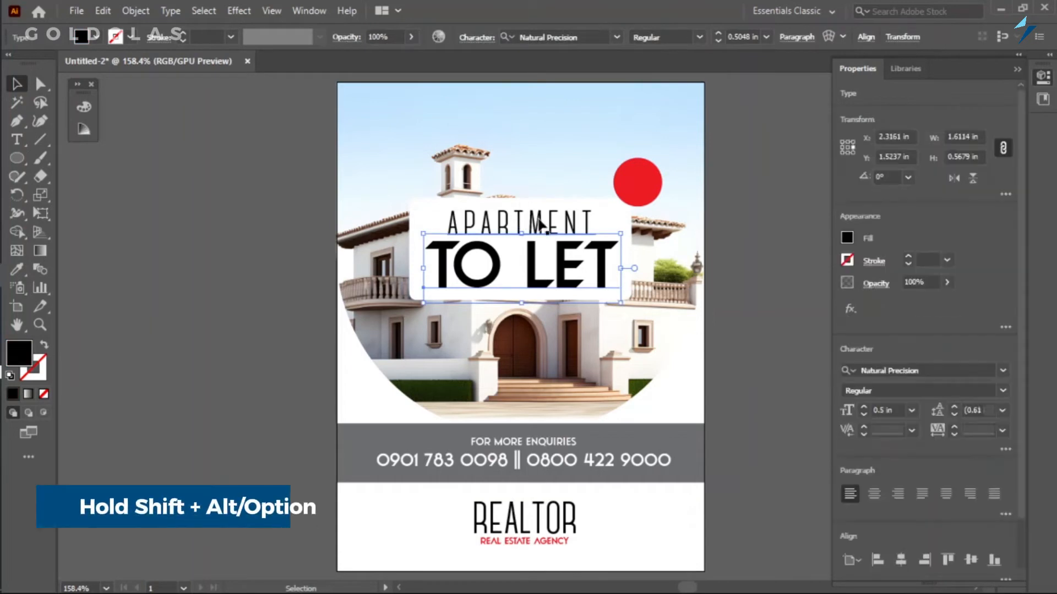
pyautogui.moveTo(592, 209); pyautogui.dragTo(576, 210)
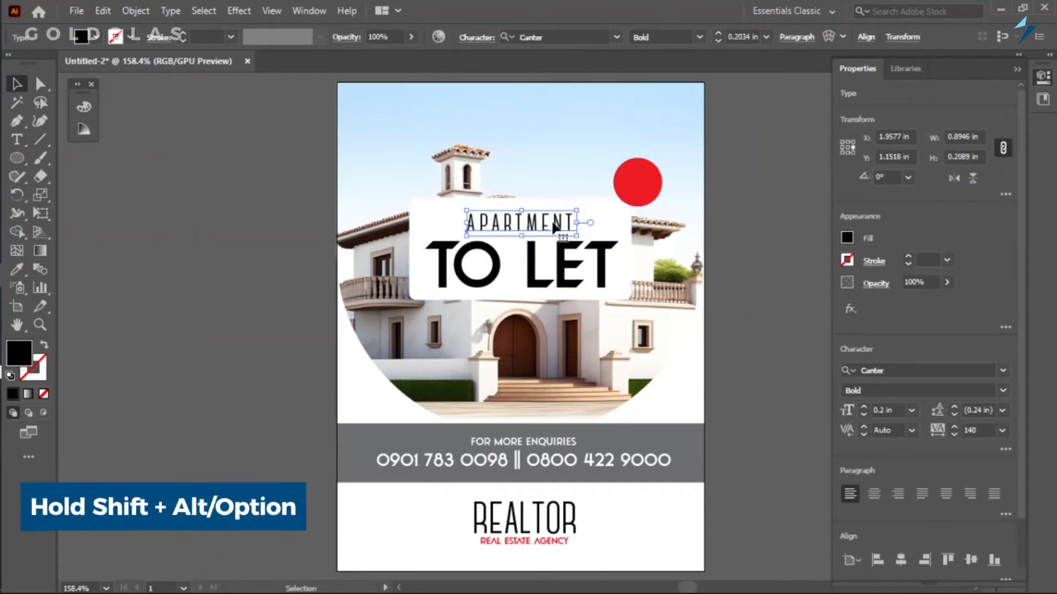
pyautogui.click(785, 302)
# Bring the white headline panel in front of the red circle, keeping it behind the headline text.
pyautogui.click(635, 181)
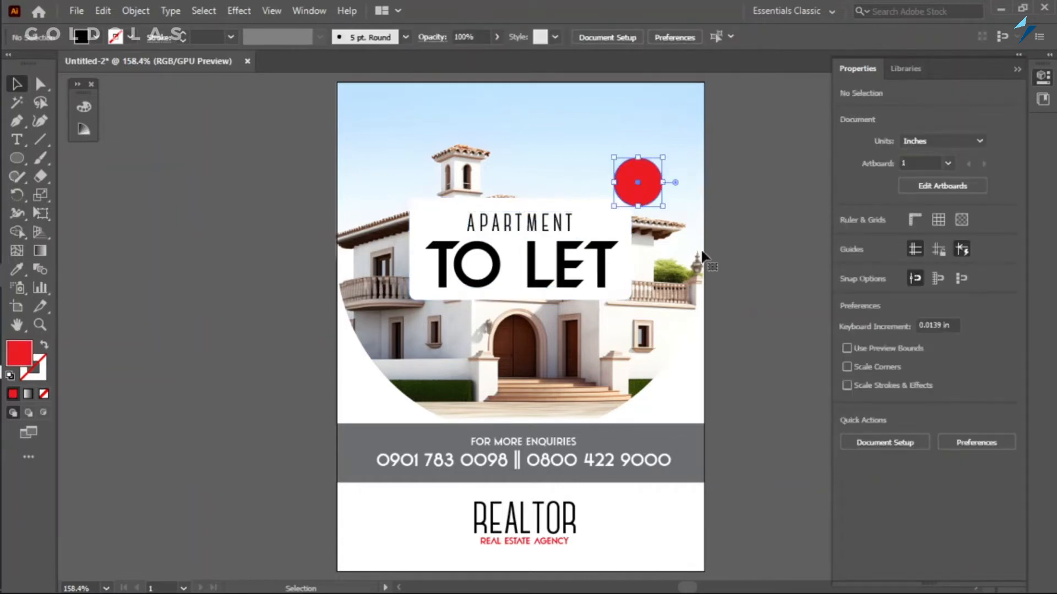
pyautogui.click(421, 211)
pyautogui.click(278, 388)
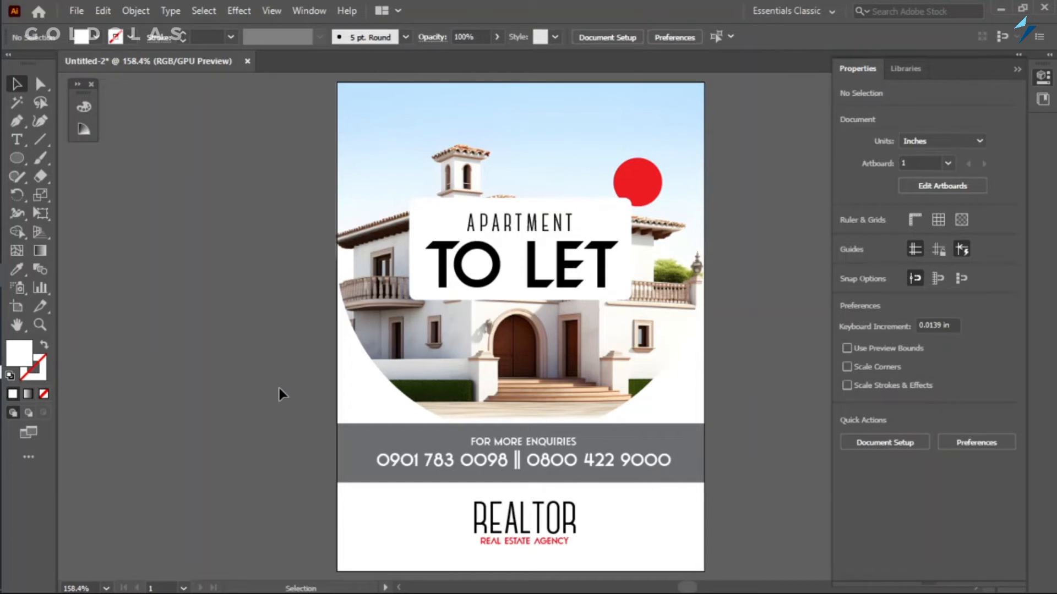
# Copy the clipped house photo and paste the duplicate in place.
pyautogui.click(431, 371)
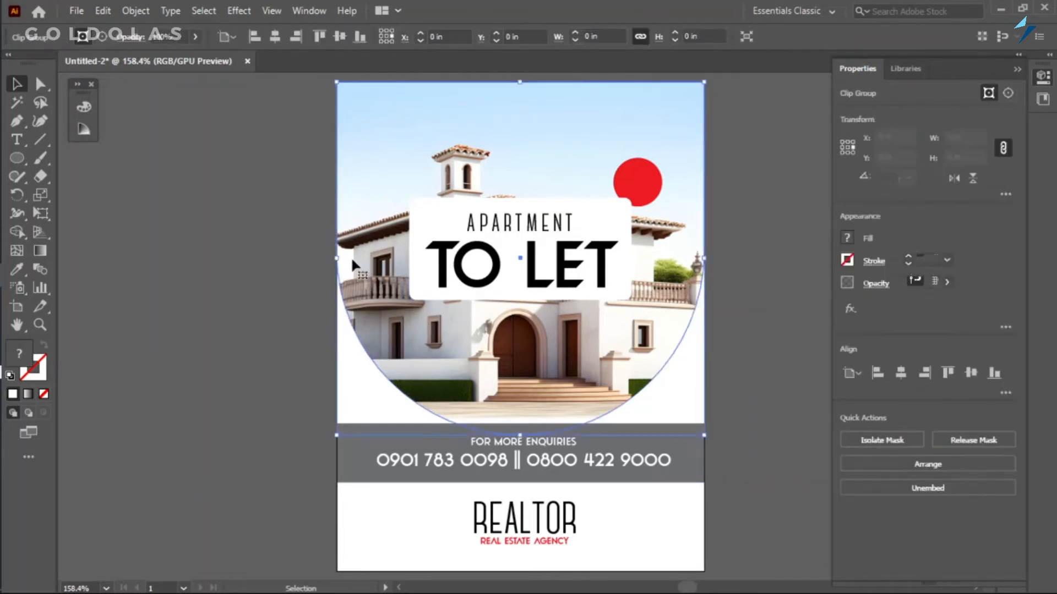
pyautogui.rightClick(375, 328)
pyautogui.press('Escape')
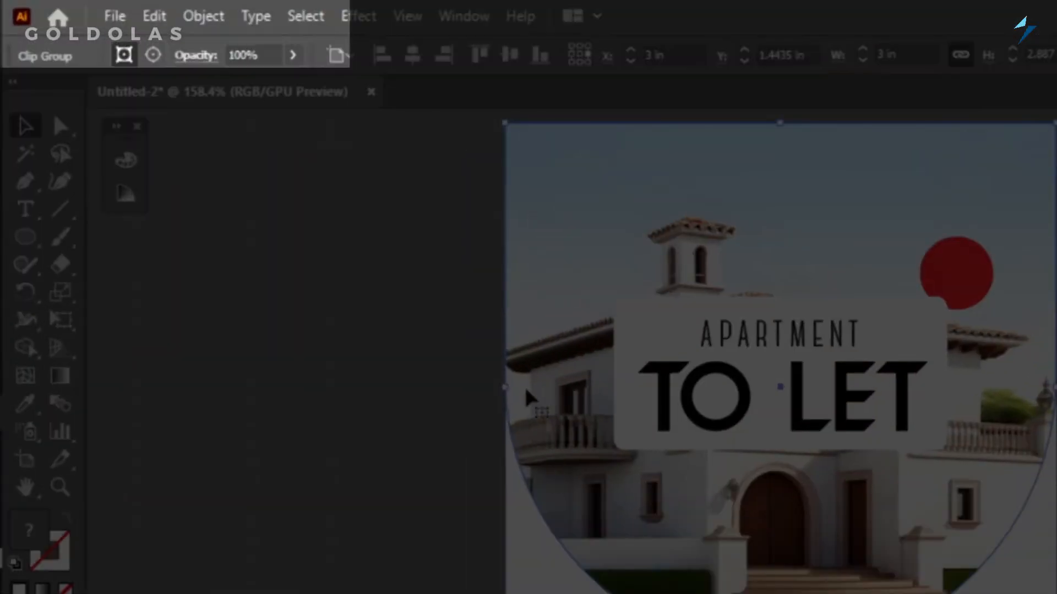
pyautogui.click(103, 10)
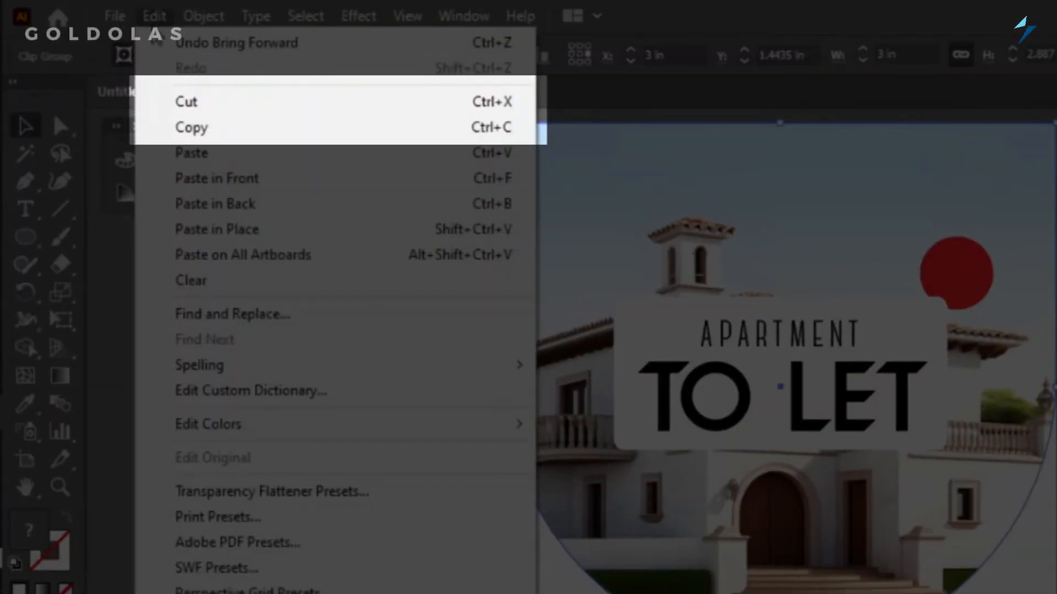
pyautogui.click(205, 132)
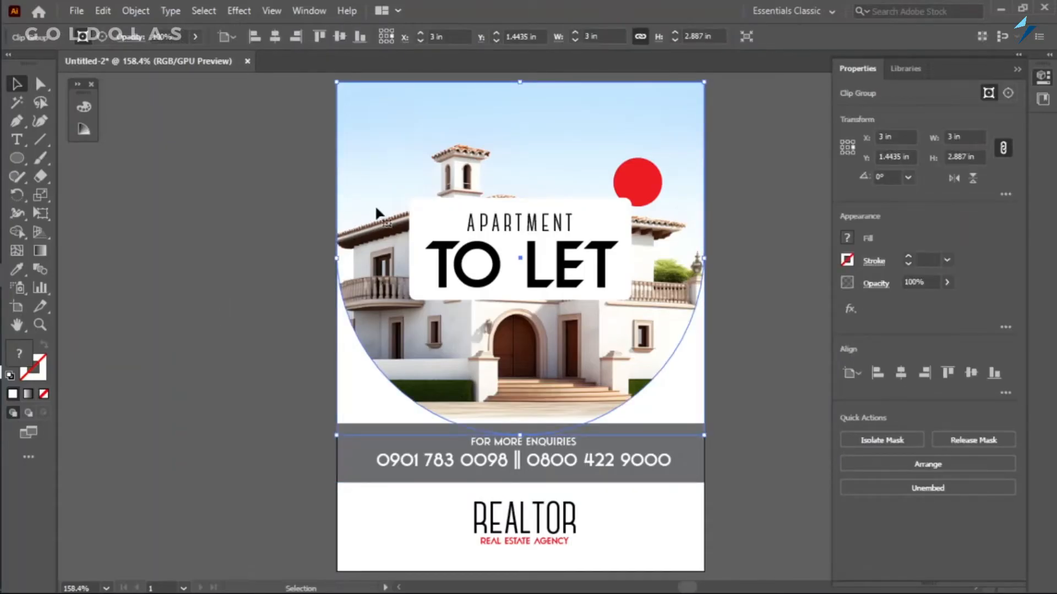
pyautogui.click(235, 272)
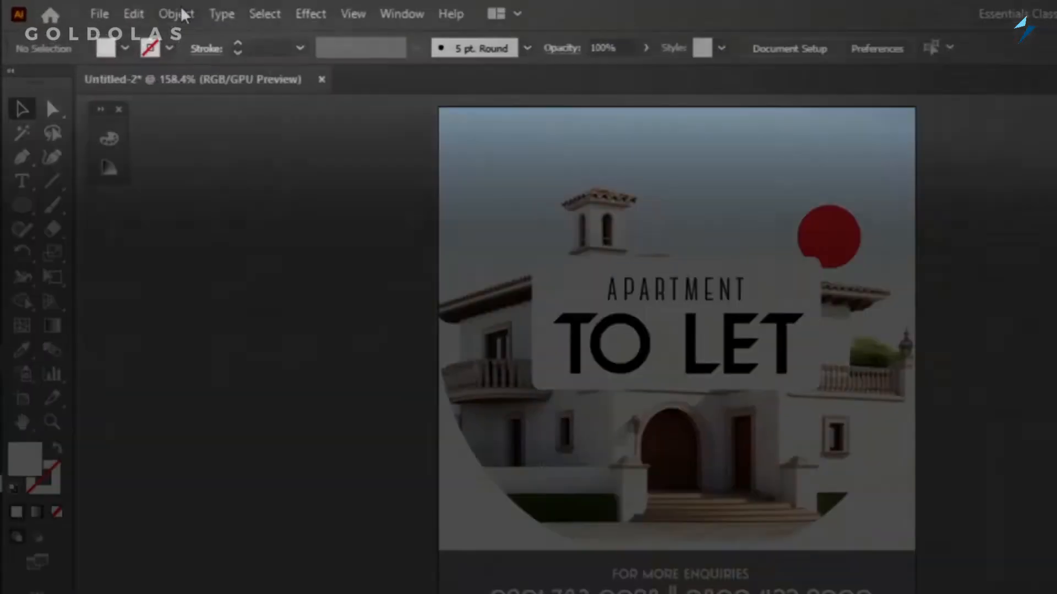
pyautogui.click(105, 11)
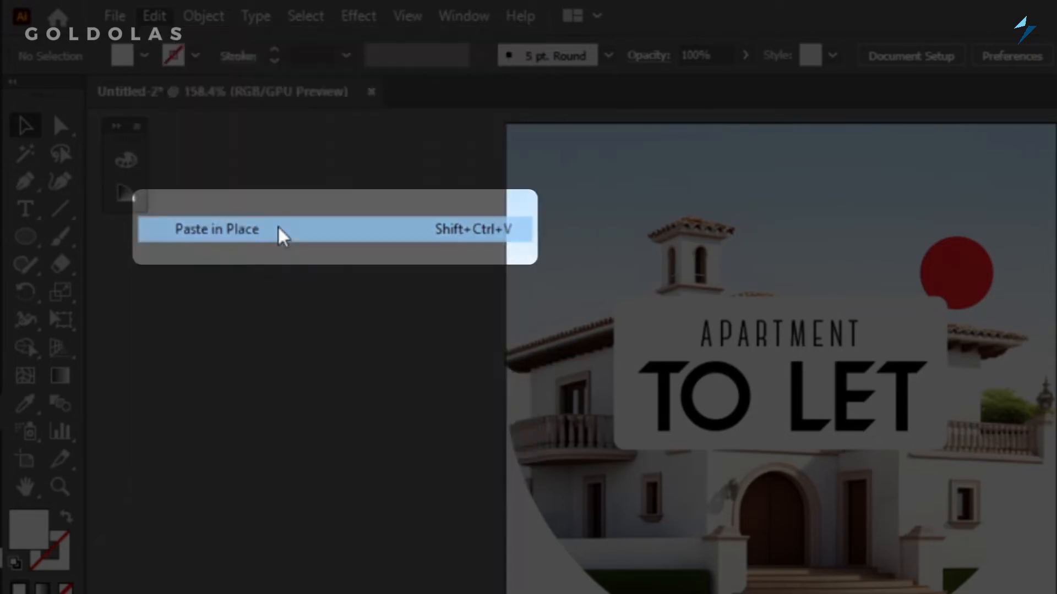
pyautogui.click(388, 230)
pyautogui.moveTo(487, 218); pyautogui.dragTo(579, 247)
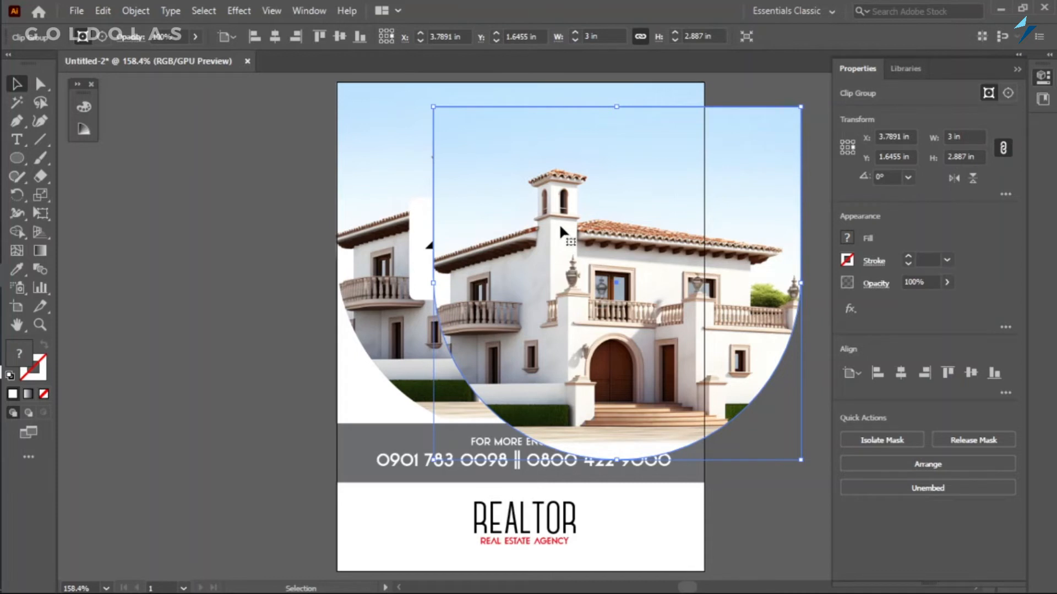
pyautogui.press('a')
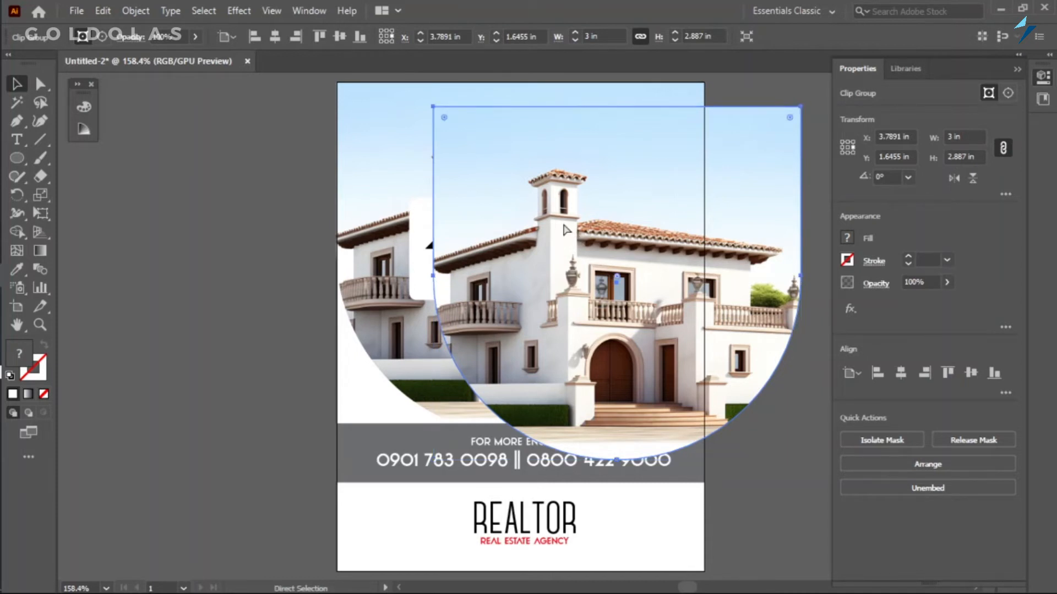
pyautogui.hotkey('ctrl', 'z')
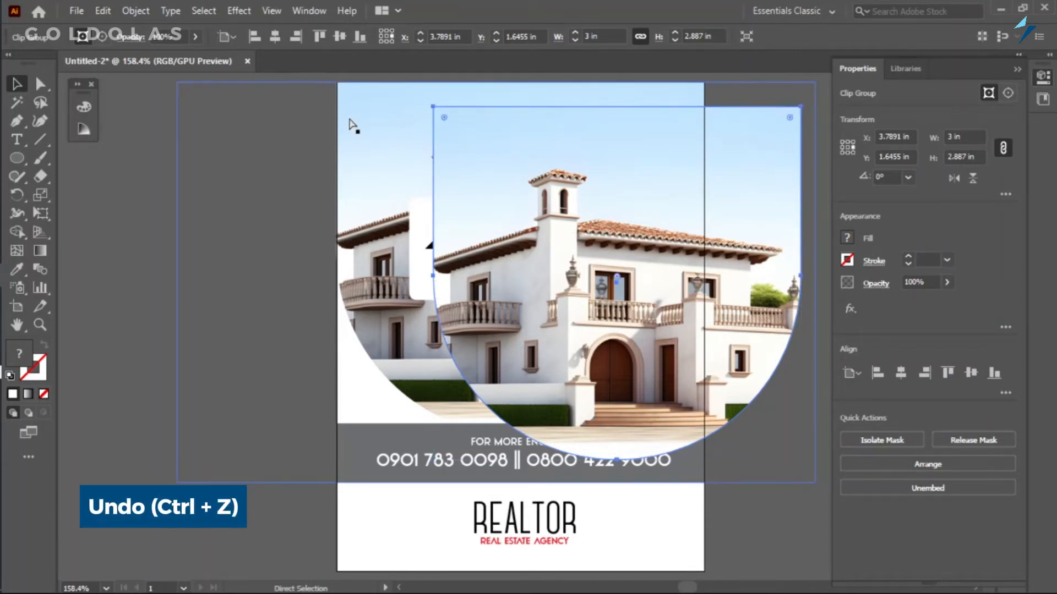
pyautogui.press('v')
pyautogui.hotkey('ctrl', 'z')
# Send the pasted house photo backward until it sits behind the headline text and the white panel.
pyautogui.press('a')
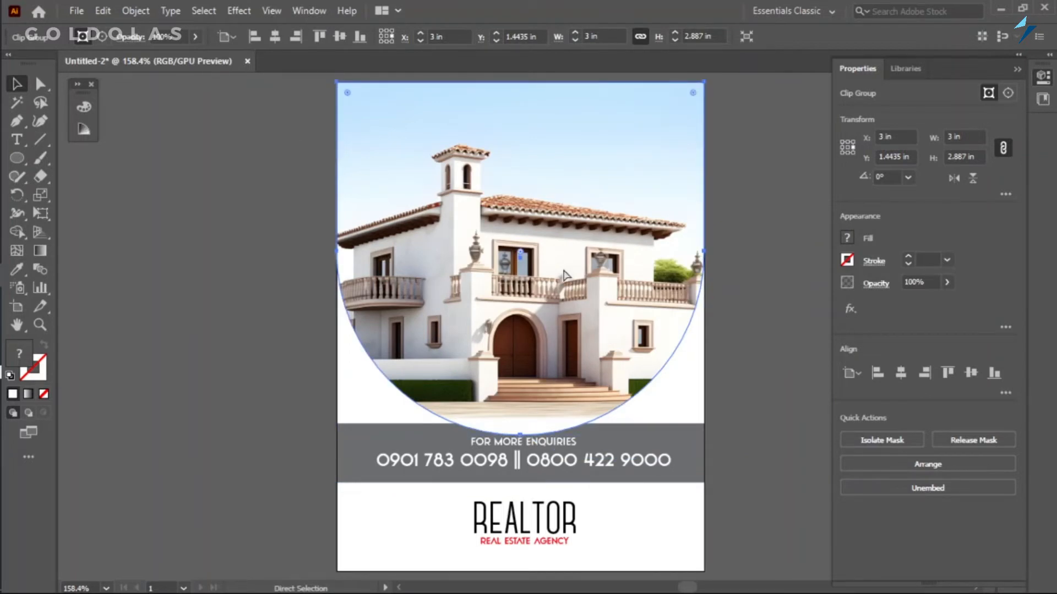
pyautogui.hotkey('ctrl', '[')
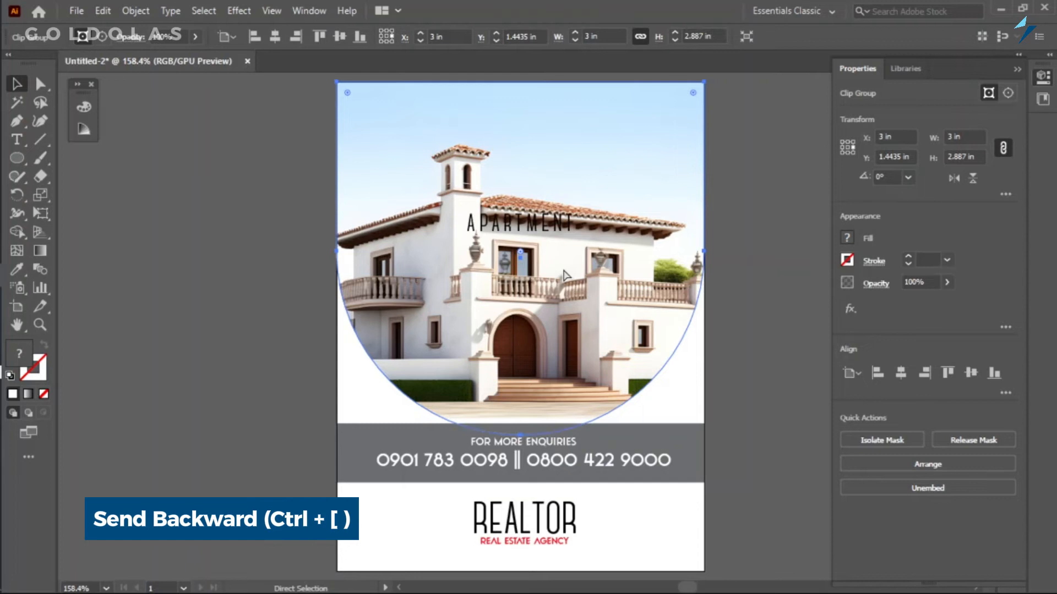
pyautogui.hotkey('ctrl', '[')
pyautogui.hotkey('ctrl', '[')
pyautogui.press('v')
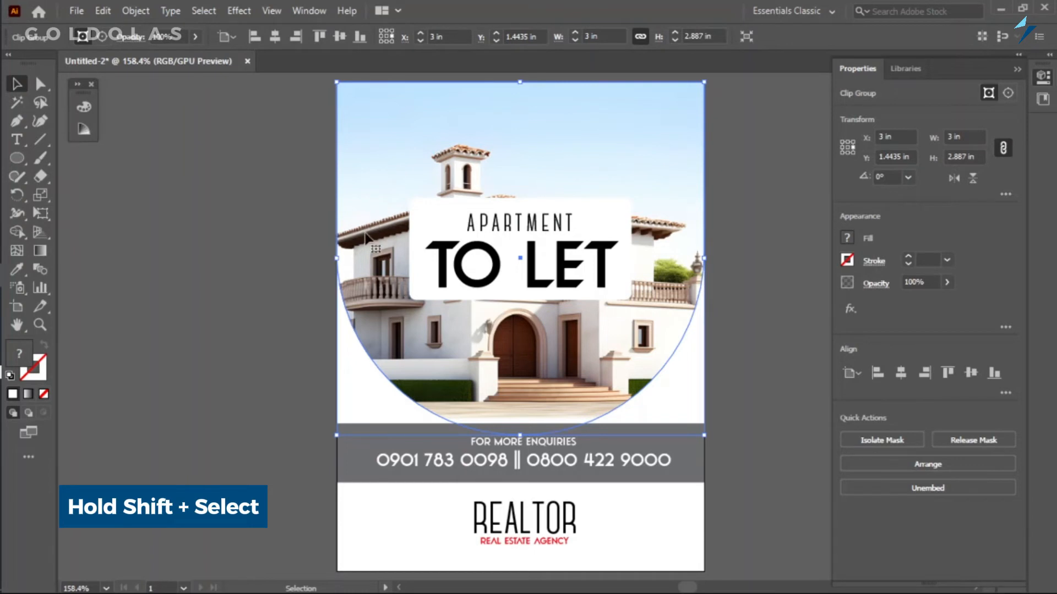
# Make a clipping mask from the white headline panel and the pasted house photo, and deselect.
pyautogui.keyDown('shift'); pyautogui.click(431, 220); pyautogui.keyUp('shift')
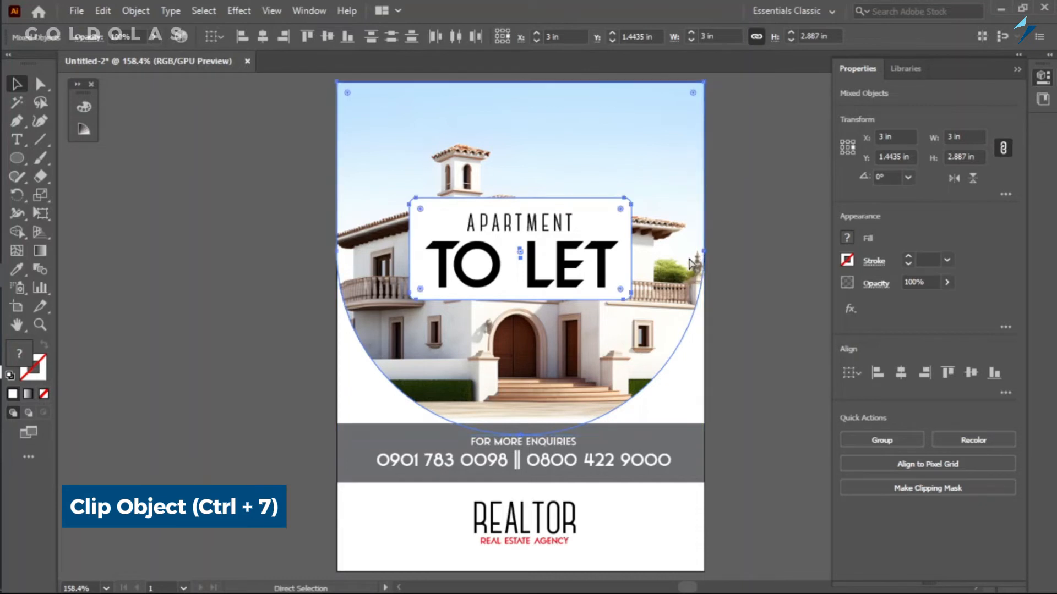
pyautogui.hotkey('ctrl', '7')
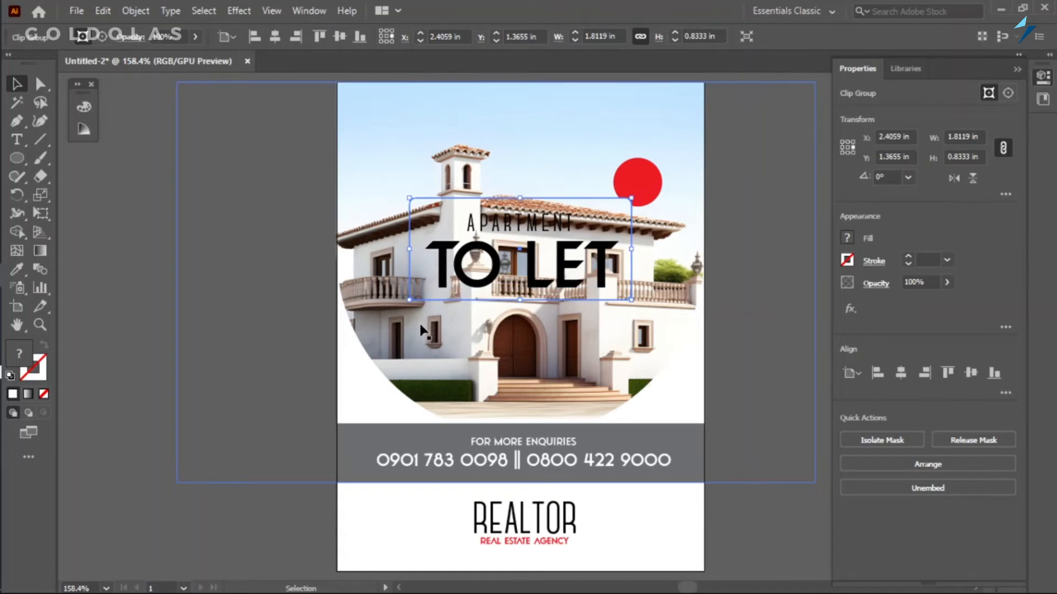
pyautogui.click(143, 342)
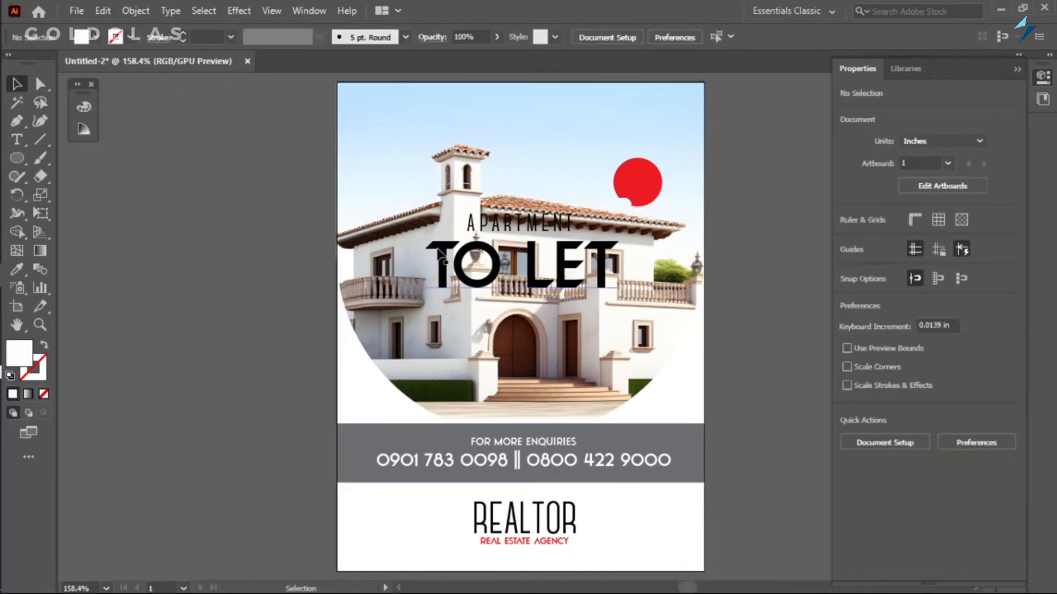
# Isolate the headline panel's clip group and apply a 5-pixel Gaussian Blur to the house photo inside it.
pyautogui.click(408, 280)
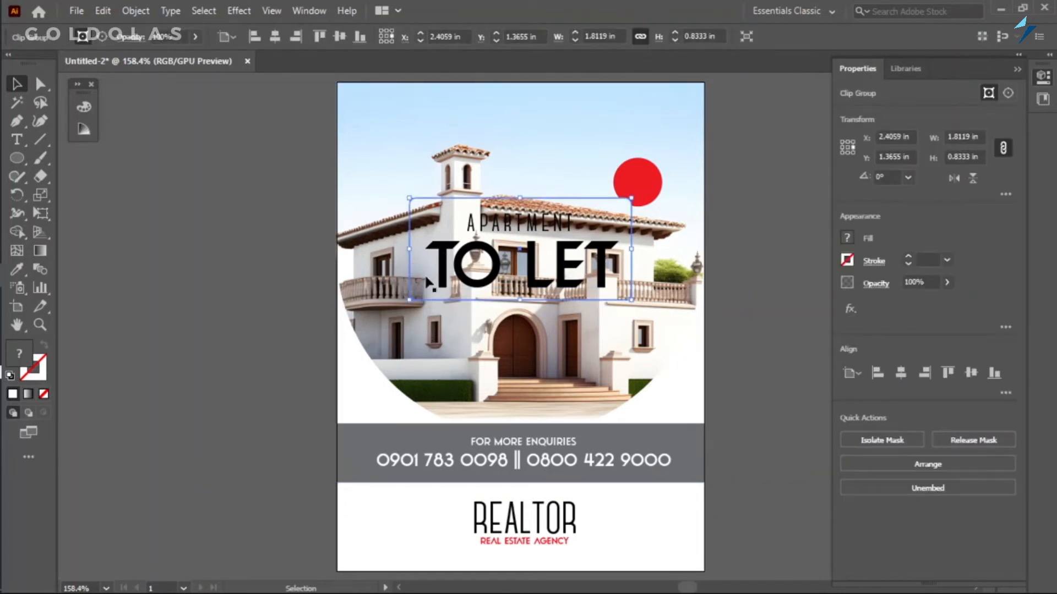
pyautogui.doubleClick(422, 273)
pyautogui.click(445, 250)
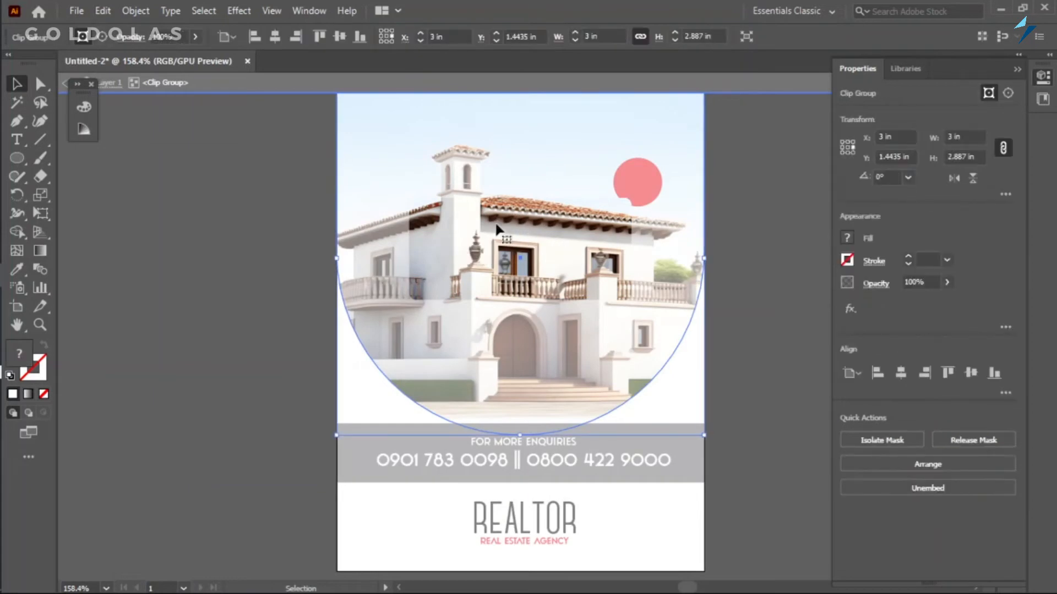
pyautogui.click(370, 14)
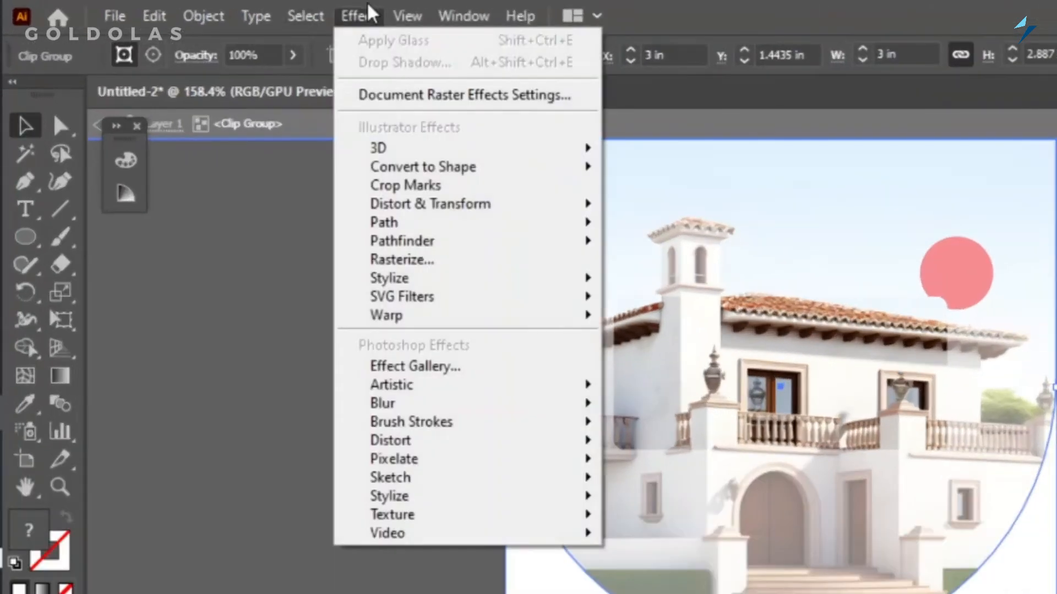
pyautogui.moveTo(495, 412)
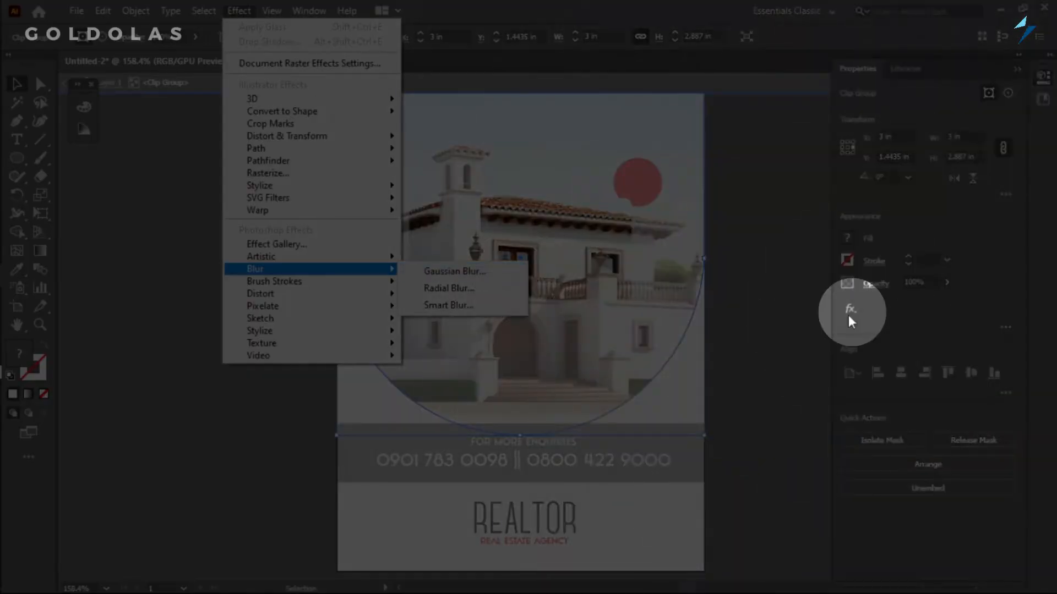
pyautogui.click(849, 313)
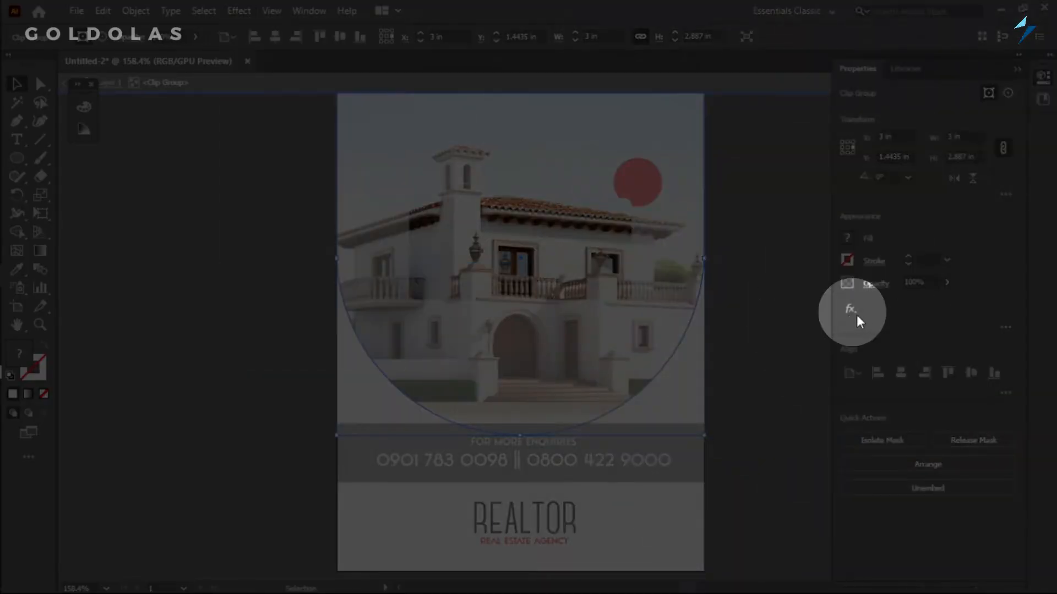
pyautogui.click(849, 314)
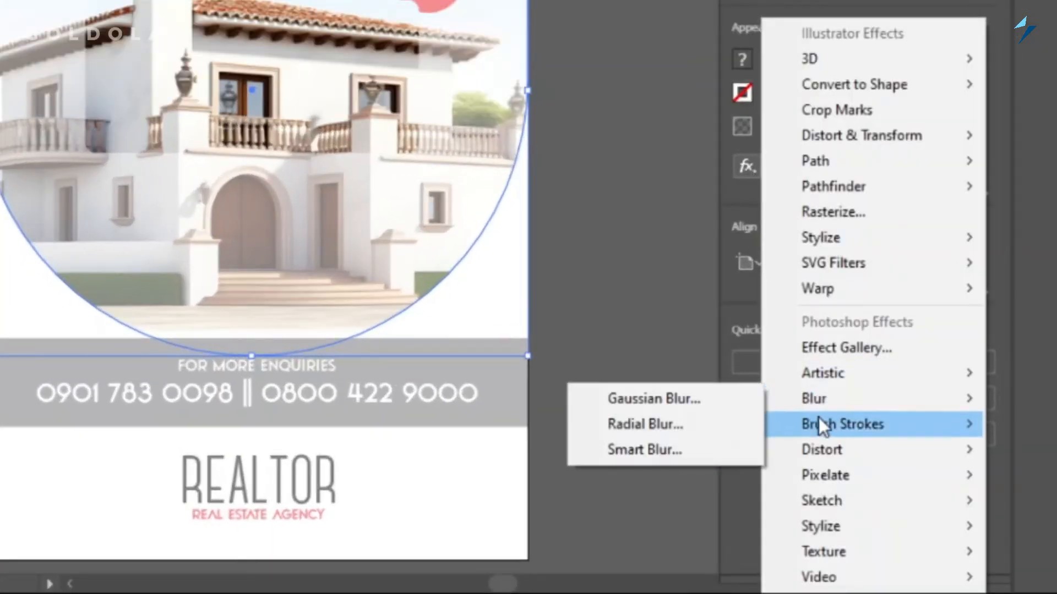
pyautogui.click(692, 401)
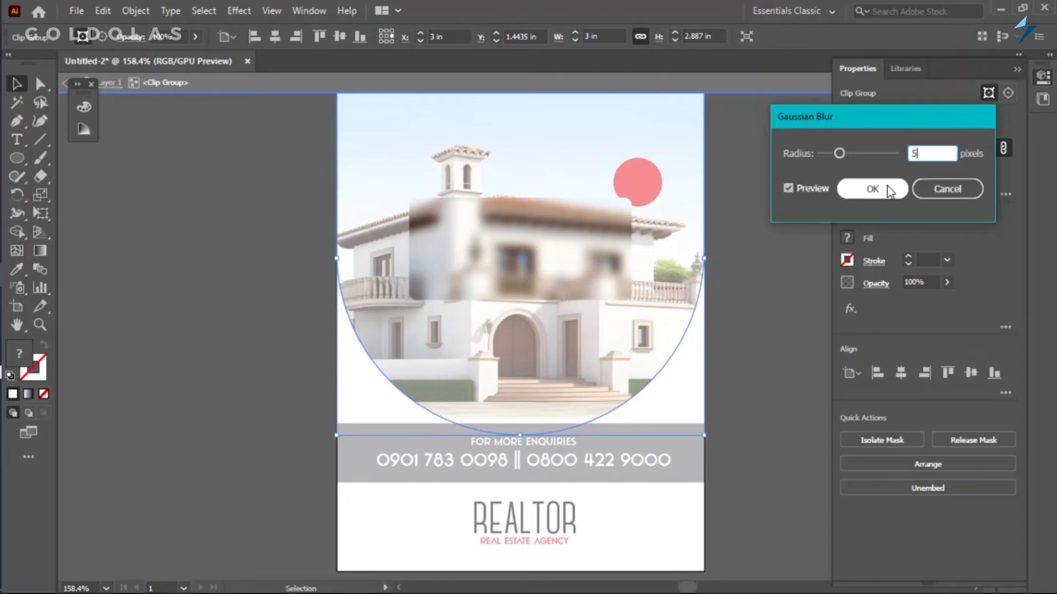
pyautogui.click(868, 189)
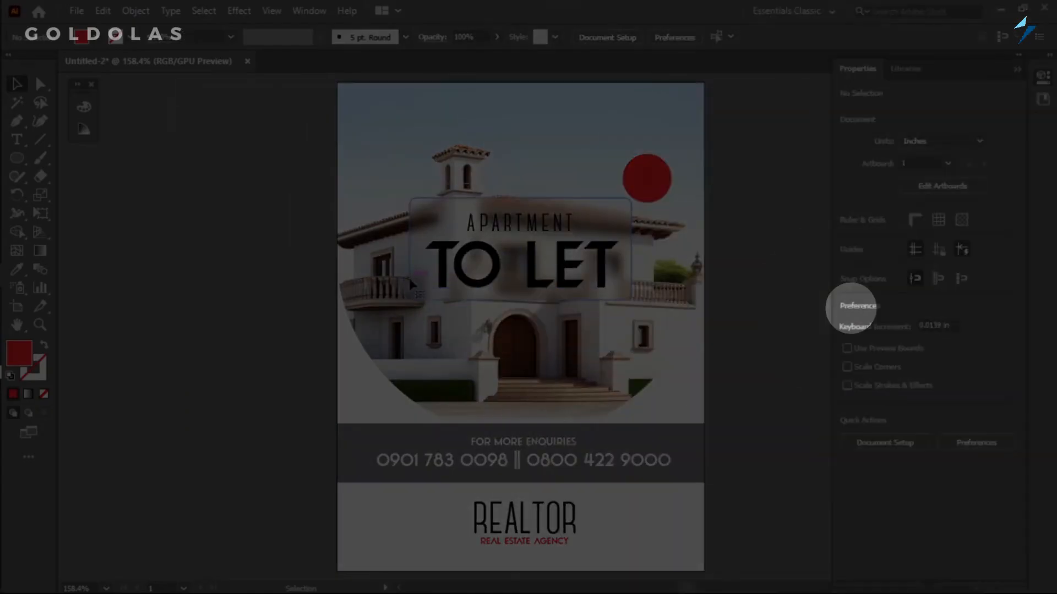
# Add an Inner Glow to the blurred headline panel, using Screen mode, 75% opacity, 0.125 in blur and the Edge option.
pyautogui.click(408, 279)
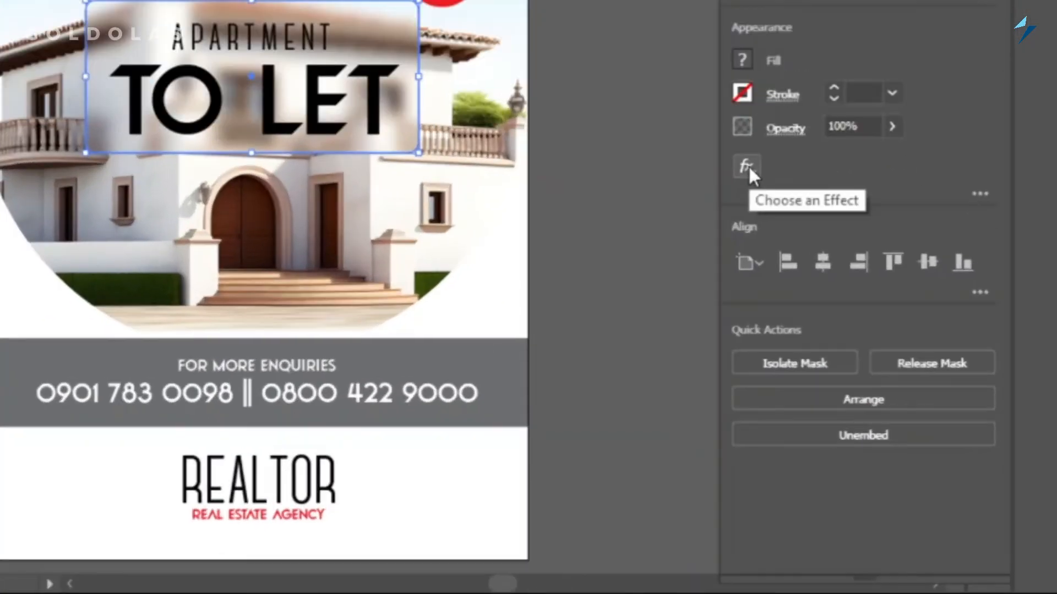
pyautogui.click(747, 167)
pyautogui.moveTo(826, 236)
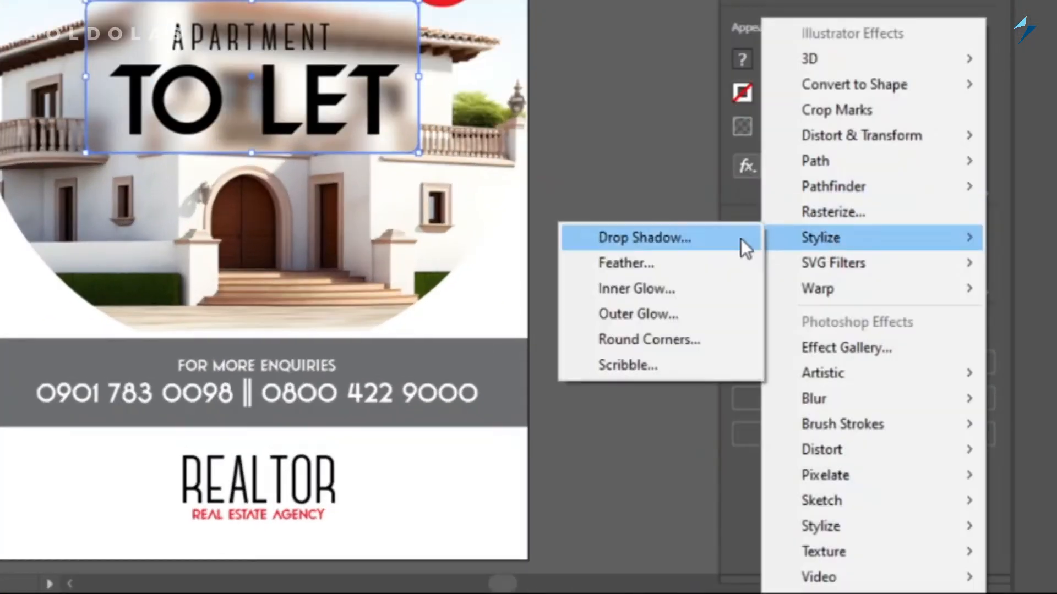
pyautogui.click(618, 292)
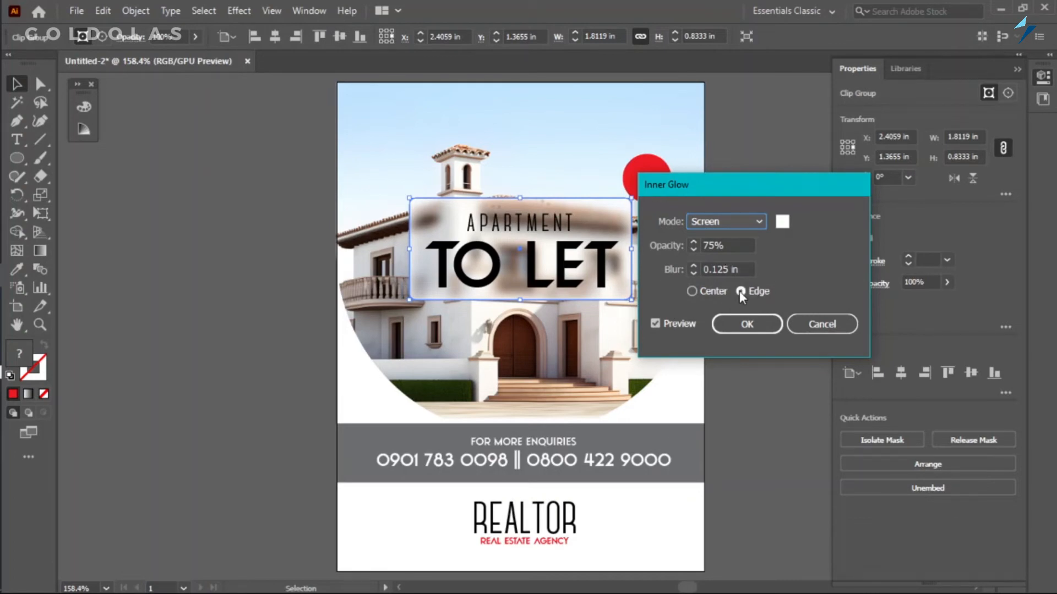
pyautogui.click(747, 324)
# Open the Effect Gallery for the headline panel and choose the Glass filter from the Distort category.
pyautogui.click(850, 308)
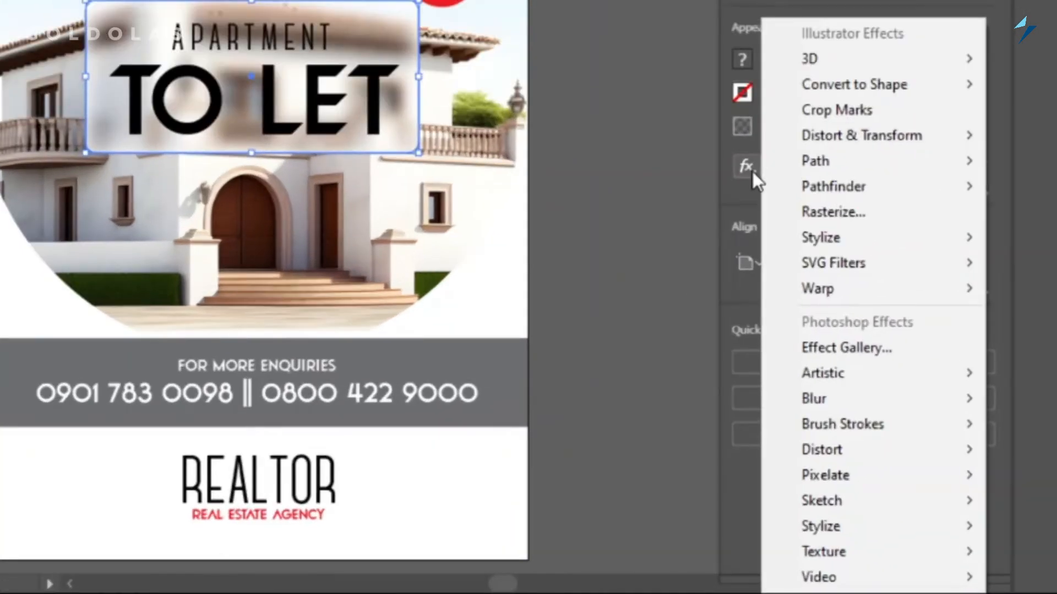
pyautogui.click(835, 345)
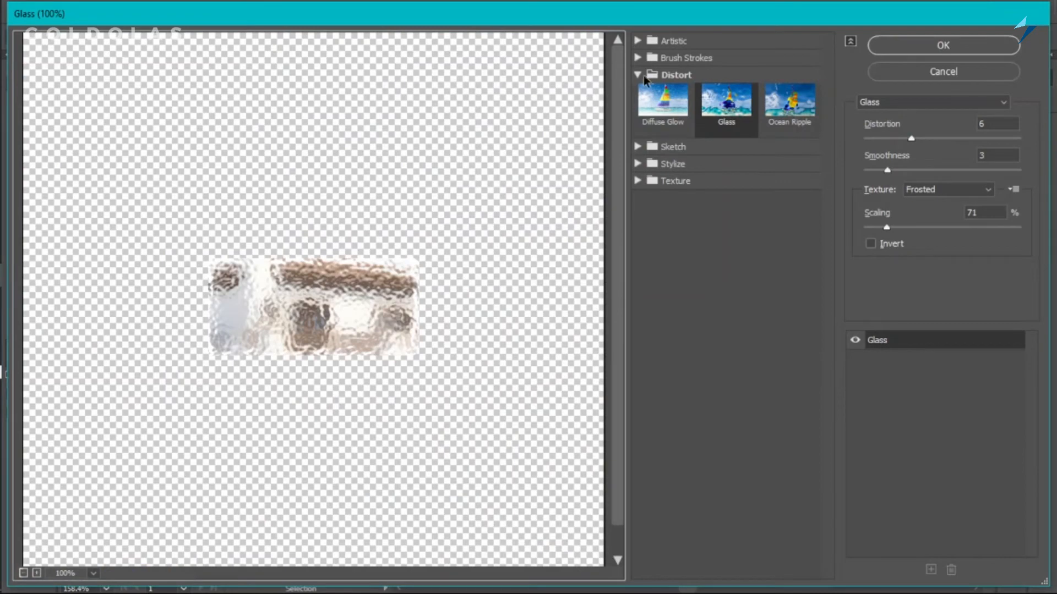
pyautogui.click(638, 75)
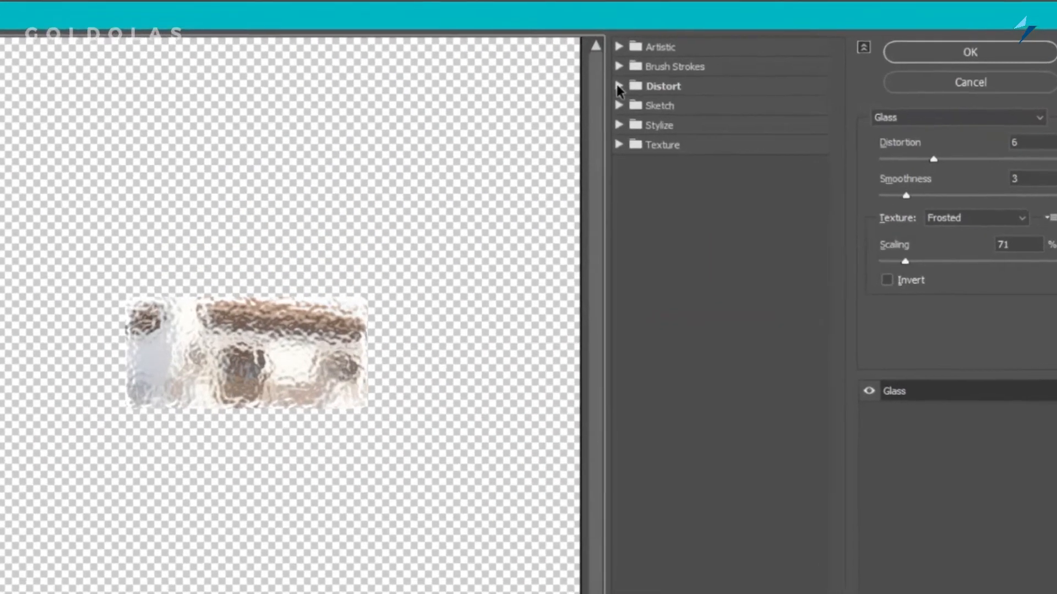
pyautogui.click(638, 74)
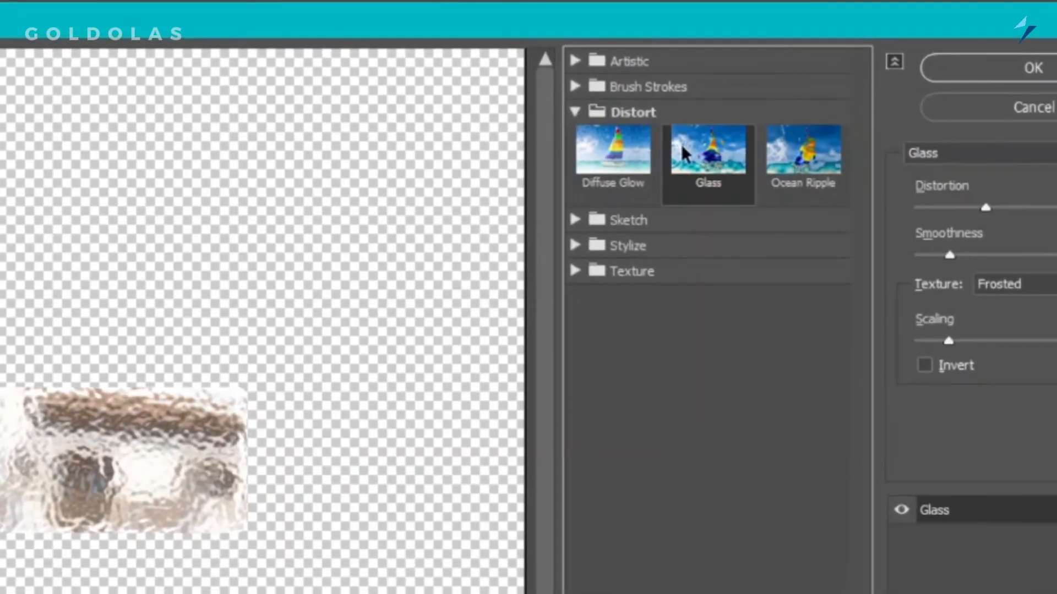
pyautogui.click(644, 156)
pyautogui.click(735, 159)
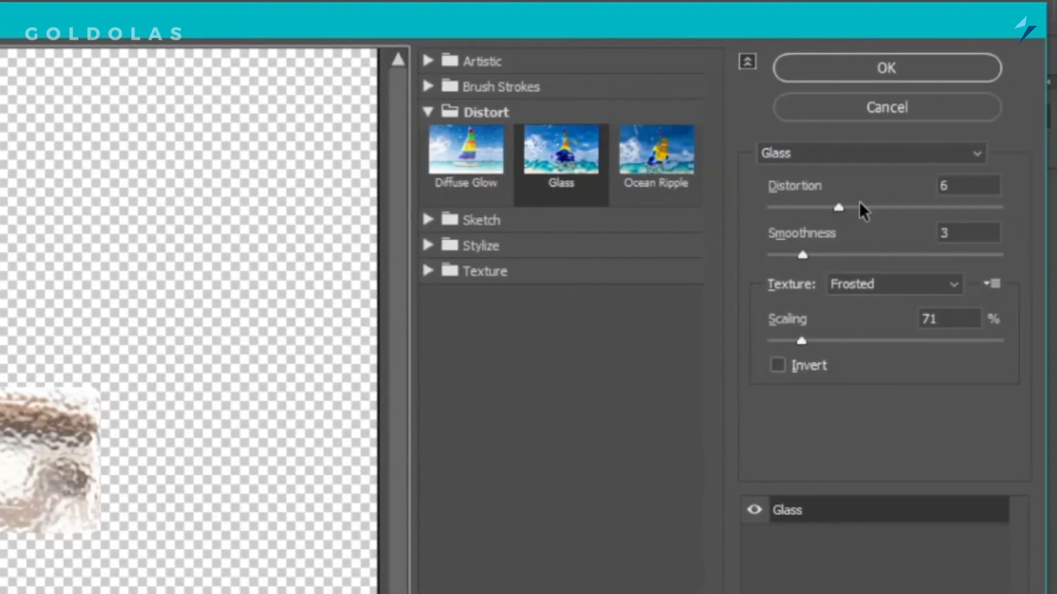
# Apply the Glass effect with distortion 6, smoothness 3, Frosted texture and 70% scaling.
pyautogui.click(950, 231)
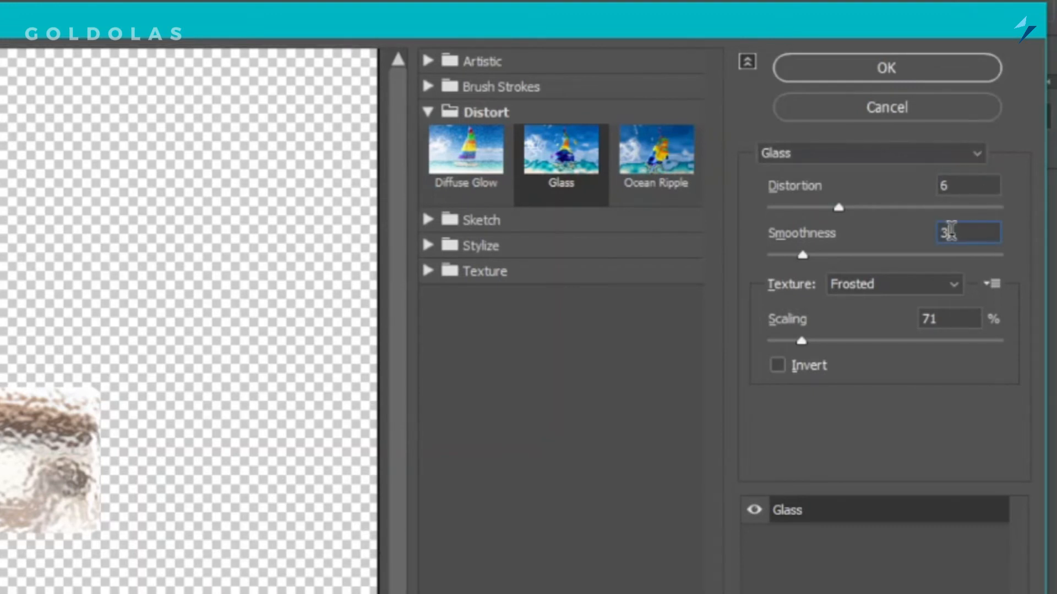
pyautogui.click(930, 280)
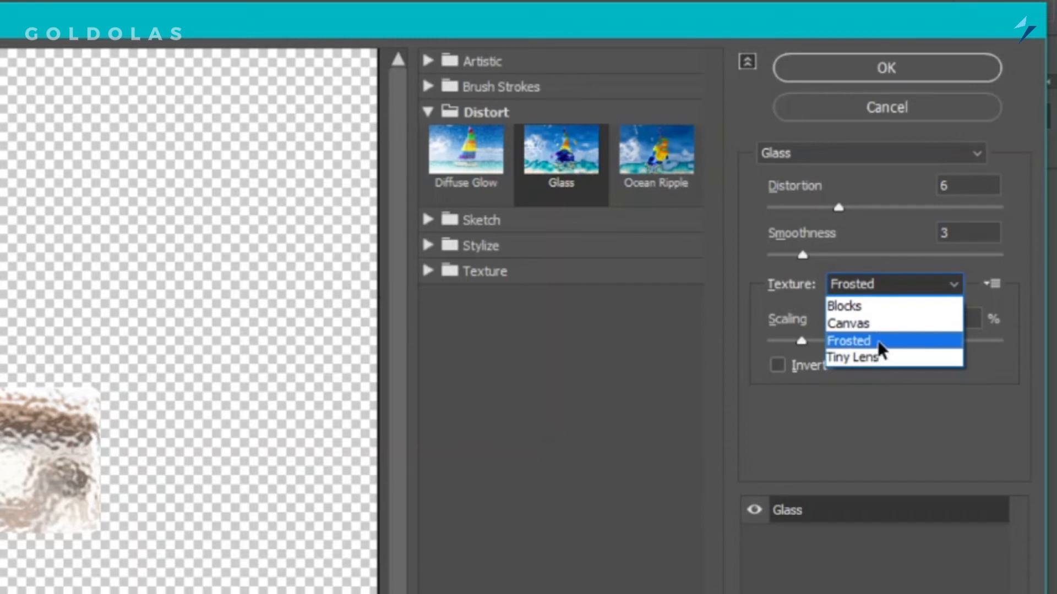
pyautogui.click(943, 347)
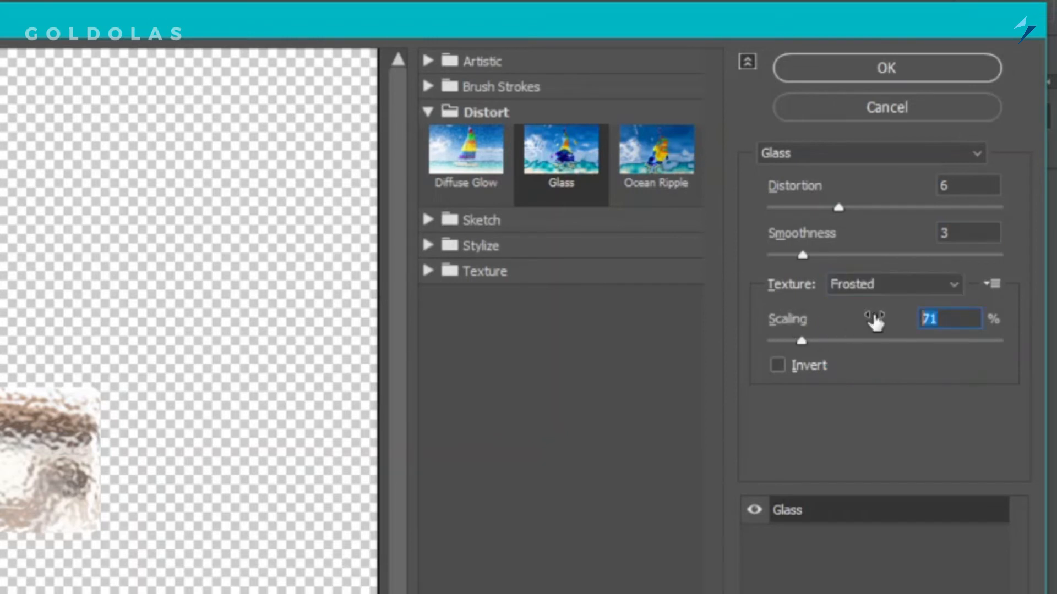
pyautogui.write('70')
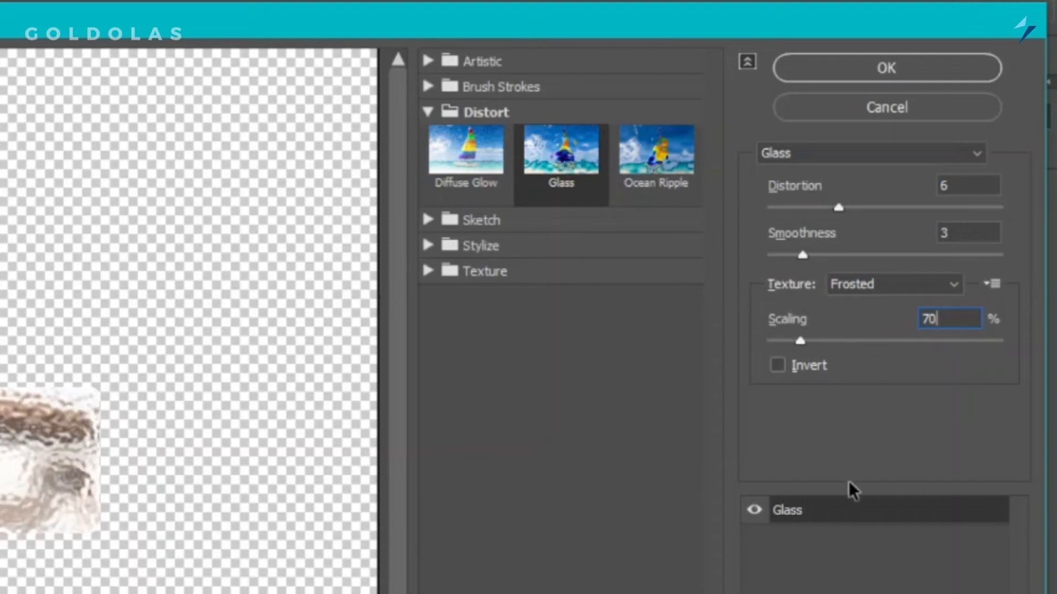
pyautogui.click(887, 69)
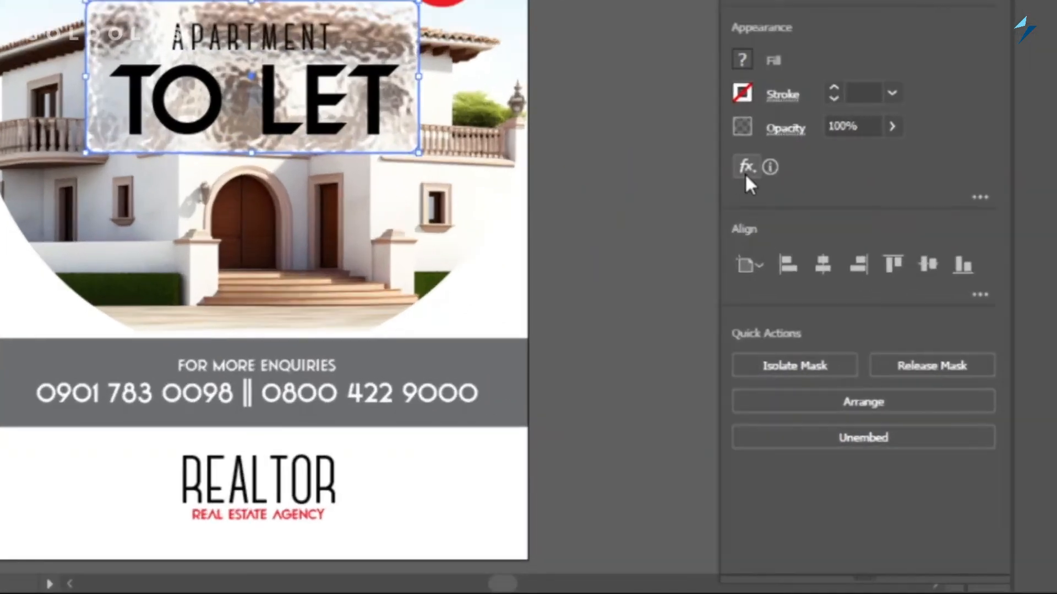
# Start a Multiply Drop Shadow on the headline panel with zero offsets and a blur of 0.03 in.
pyautogui.click(850, 310)
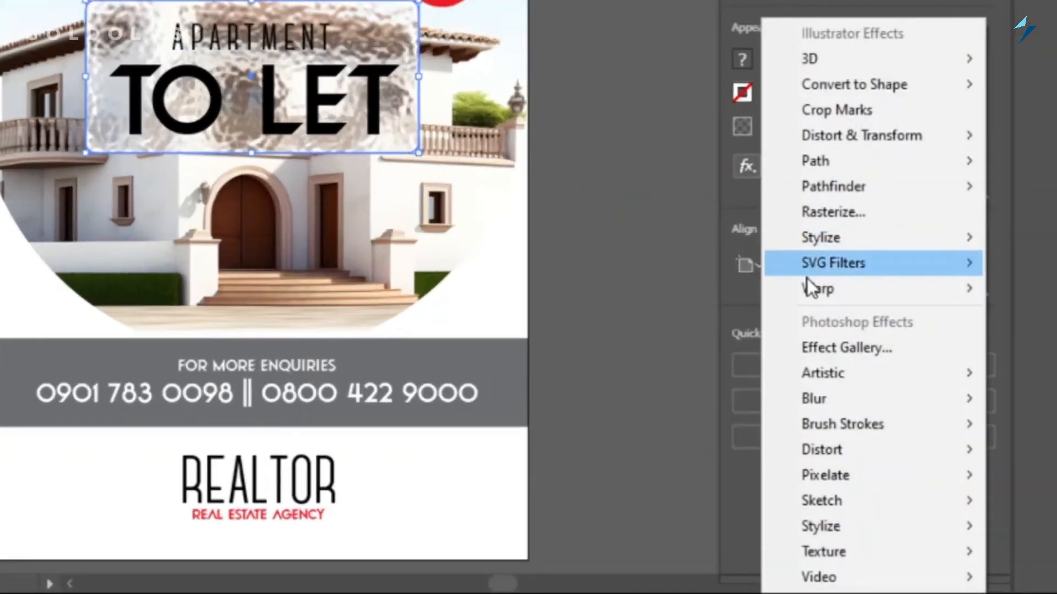
pyautogui.moveTo(849, 240)
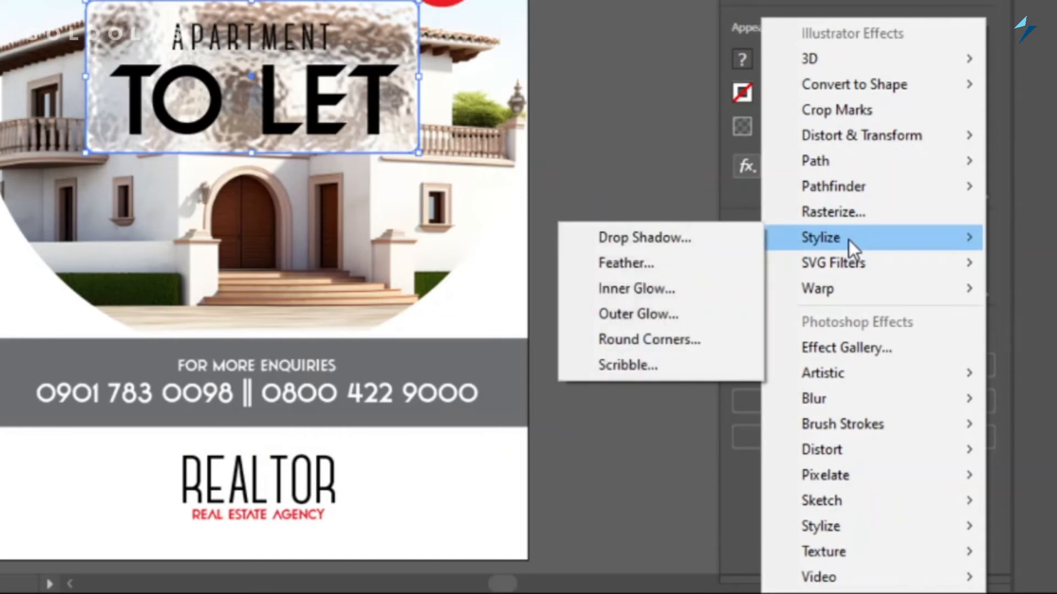
pyautogui.click(696, 235)
pyautogui.click(734, 279)
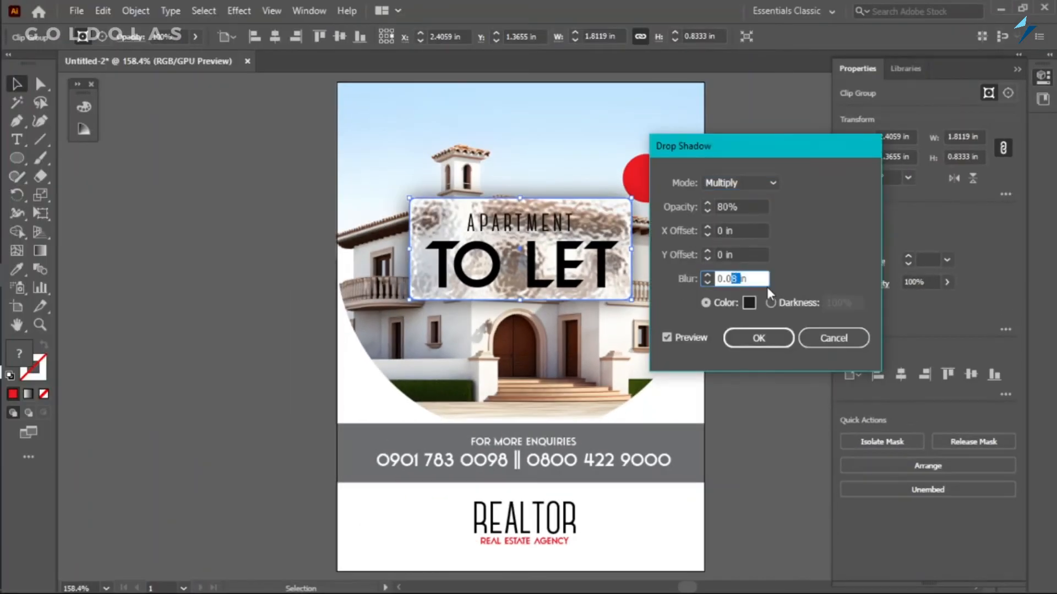
pyautogui.write('5')
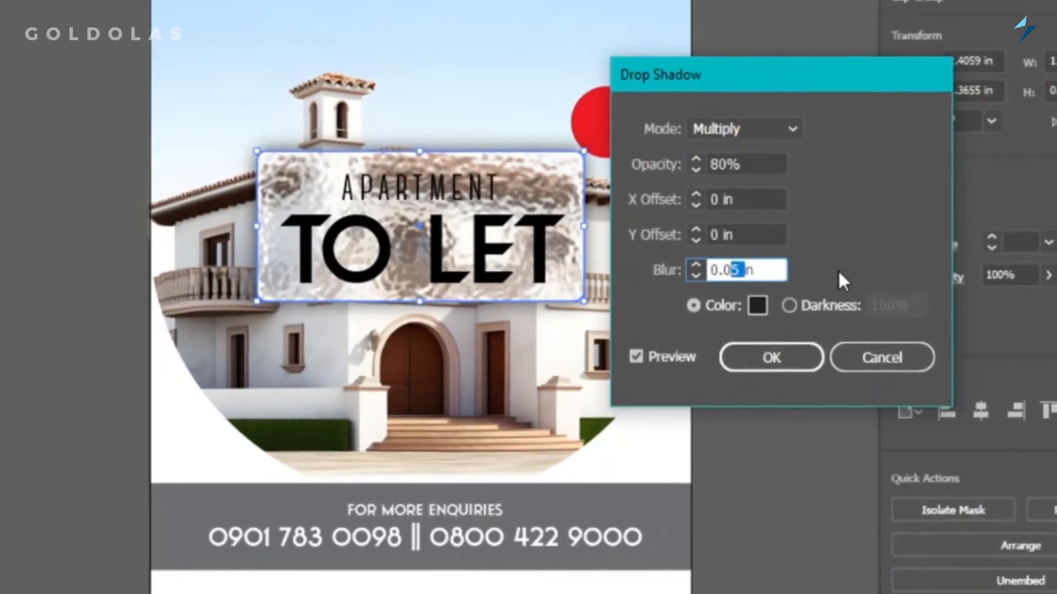
pyautogui.write('3')
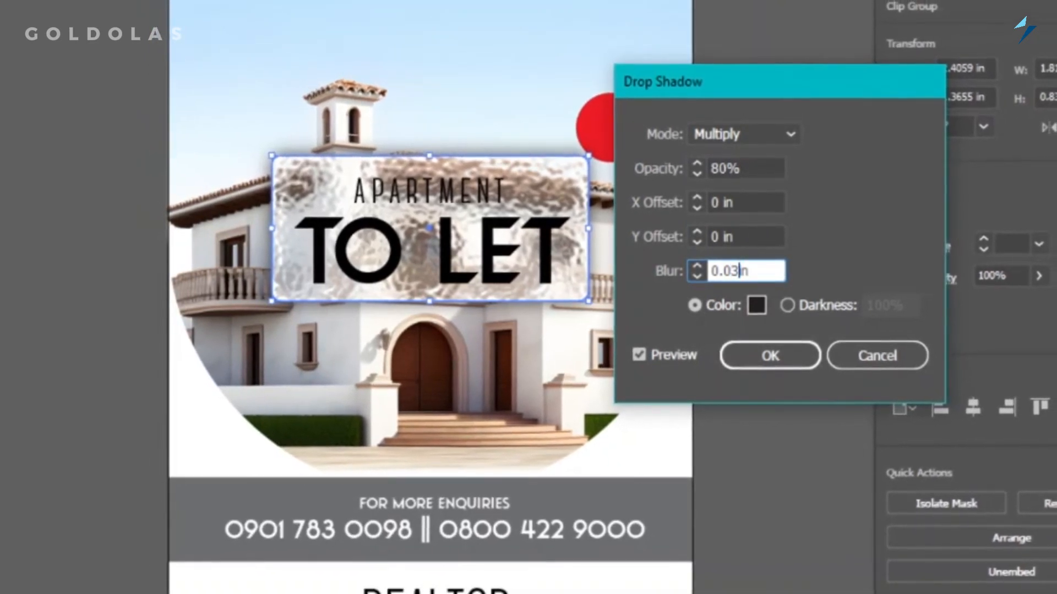
# Set the opacity of the panel's drop shadow to 60%.
pyautogui.click(738, 237)
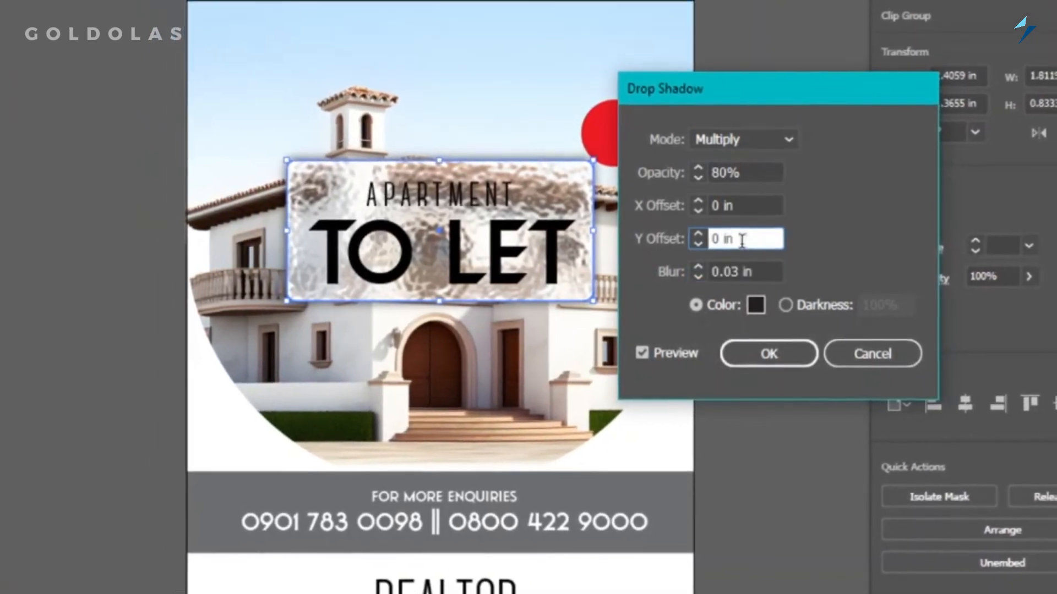
pyautogui.doubleClick(738, 176)
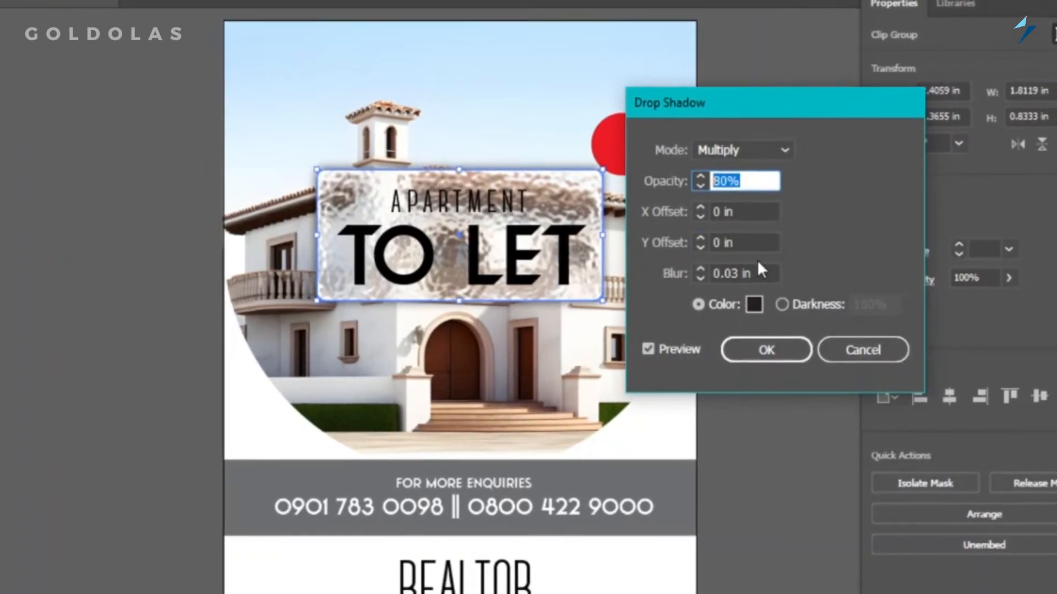
pyautogui.write('70')
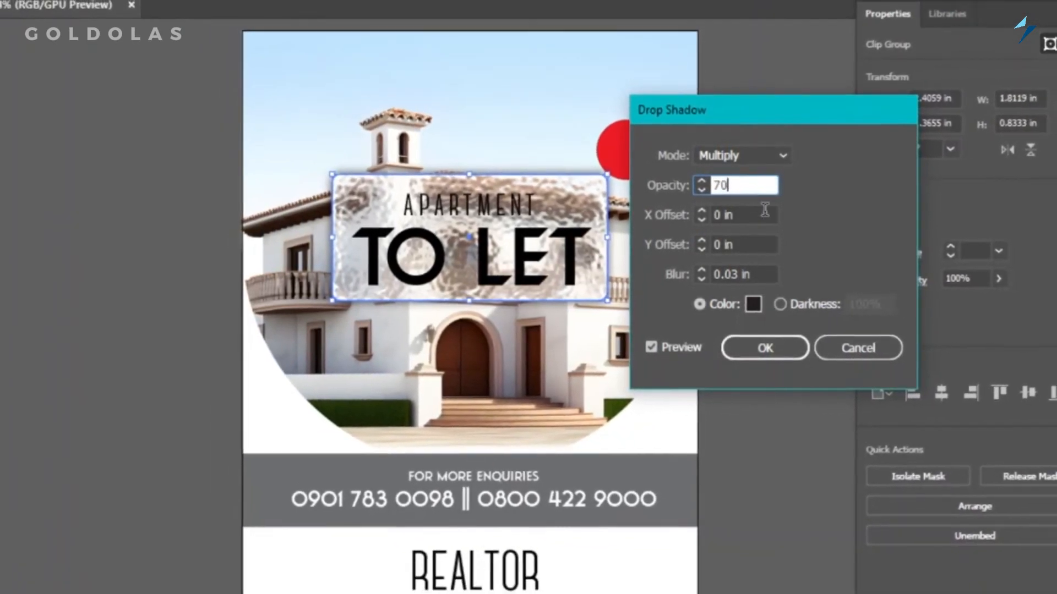
pyautogui.press('Tab')
pyautogui.hotkey('shift', 'Tab')
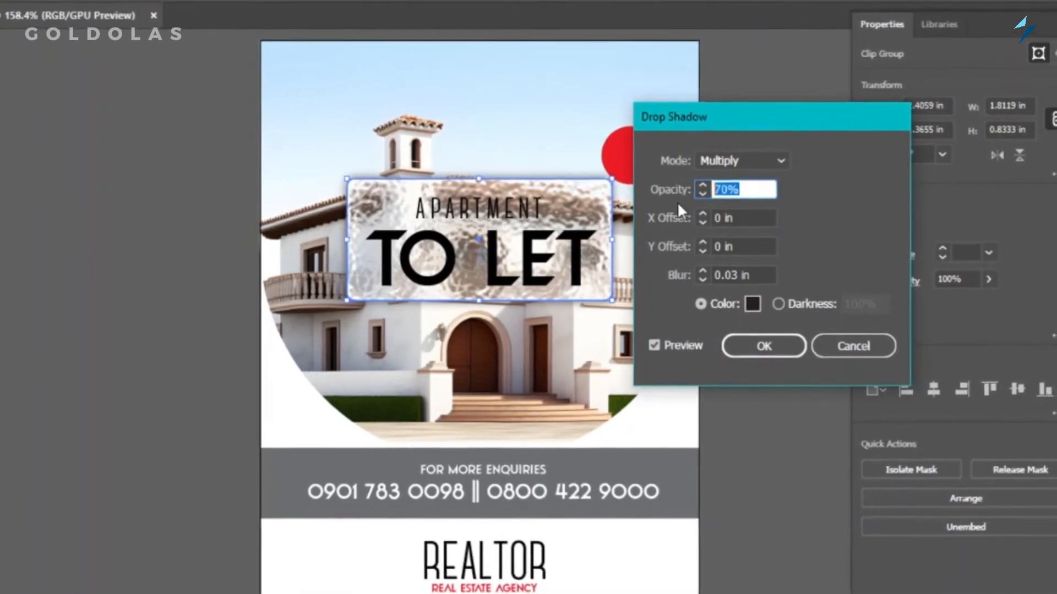
pyautogui.write('60')
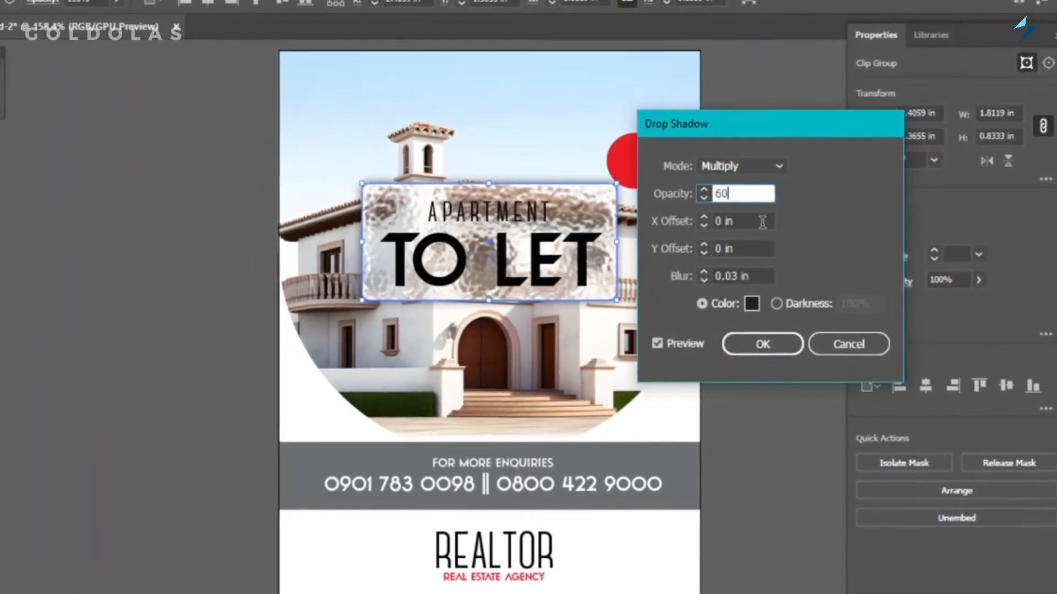
pyautogui.press('Tab')
# Set the drop shadow's blur to 0.01 in, apply the effect and deselect the panel.
pyautogui.click(740, 276)
pyautogui.doubleClick(740, 276)
pyautogui.write('0.01')
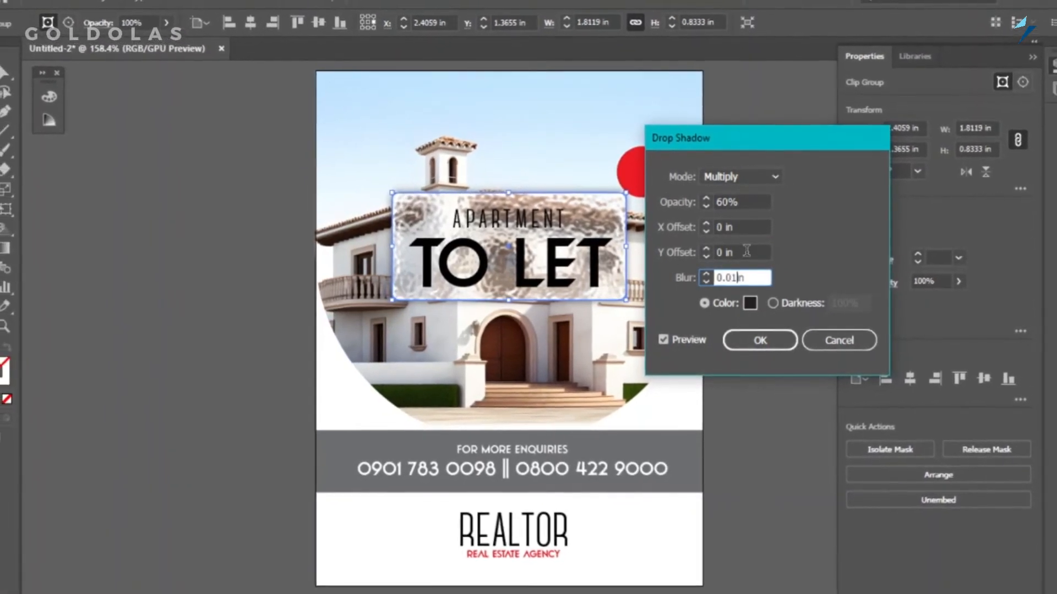
pyautogui.click(744, 252)
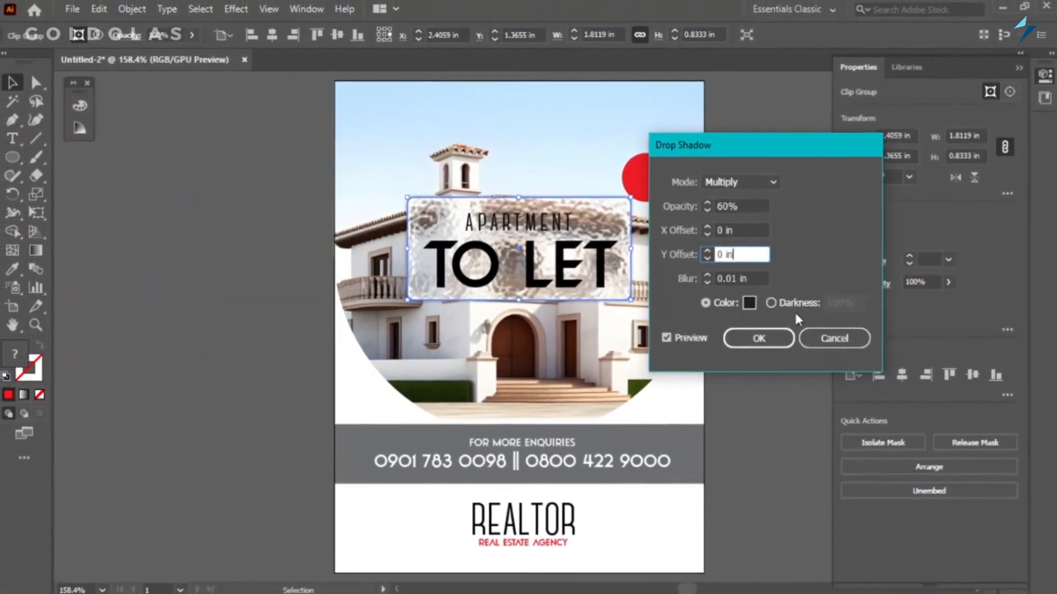
pyautogui.click(753, 337)
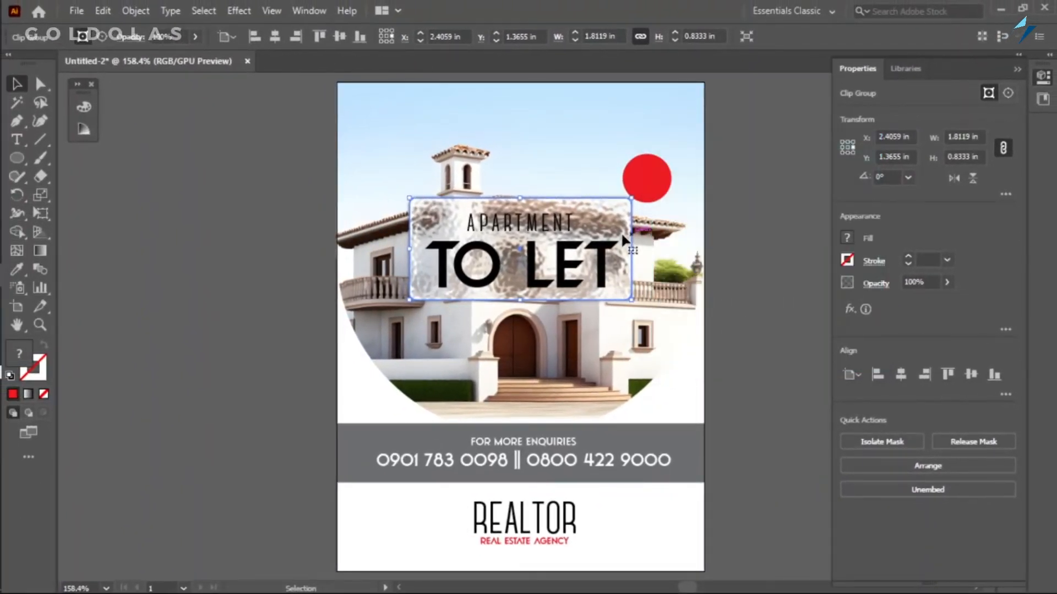
pyautogui.click(254, 299)
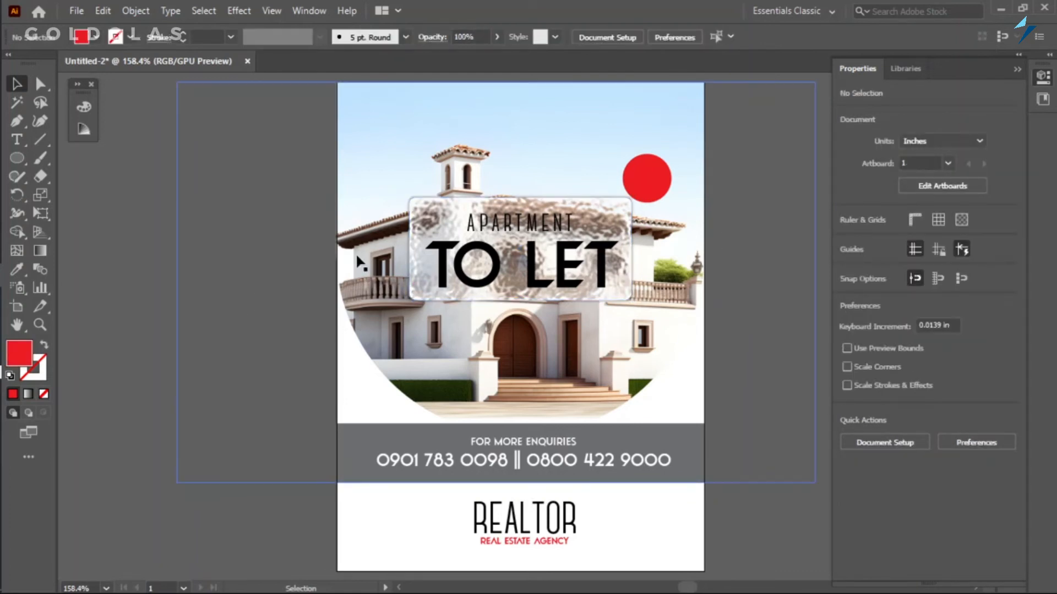
# Review the Glass effect settings of the headline panel in the effect gallery and close it.
pyautogui.click(538, 225)
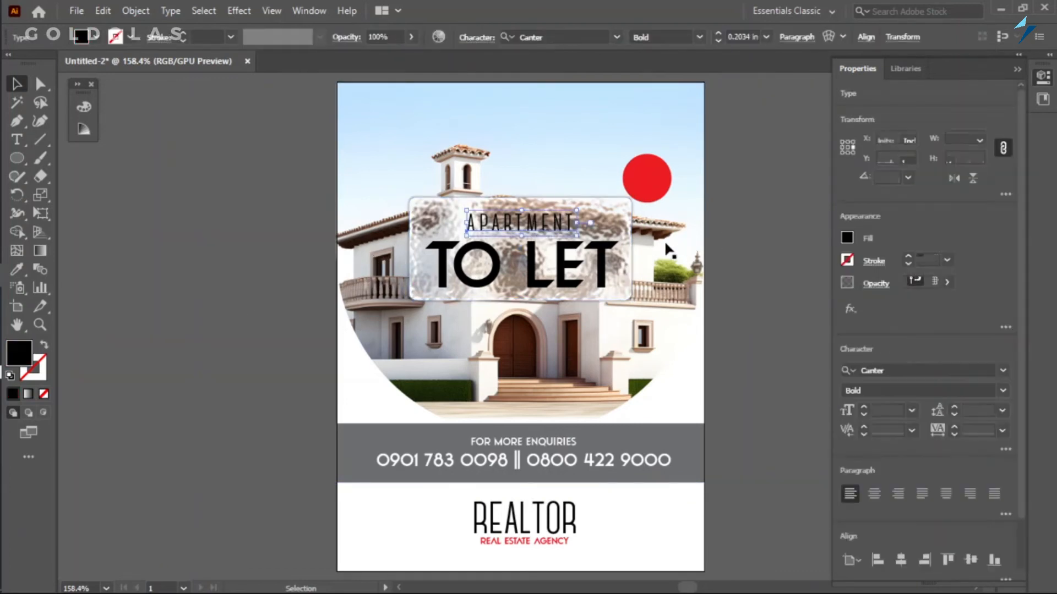
pyautogui.click(625, 223)
pyautogui.click(850, 309)
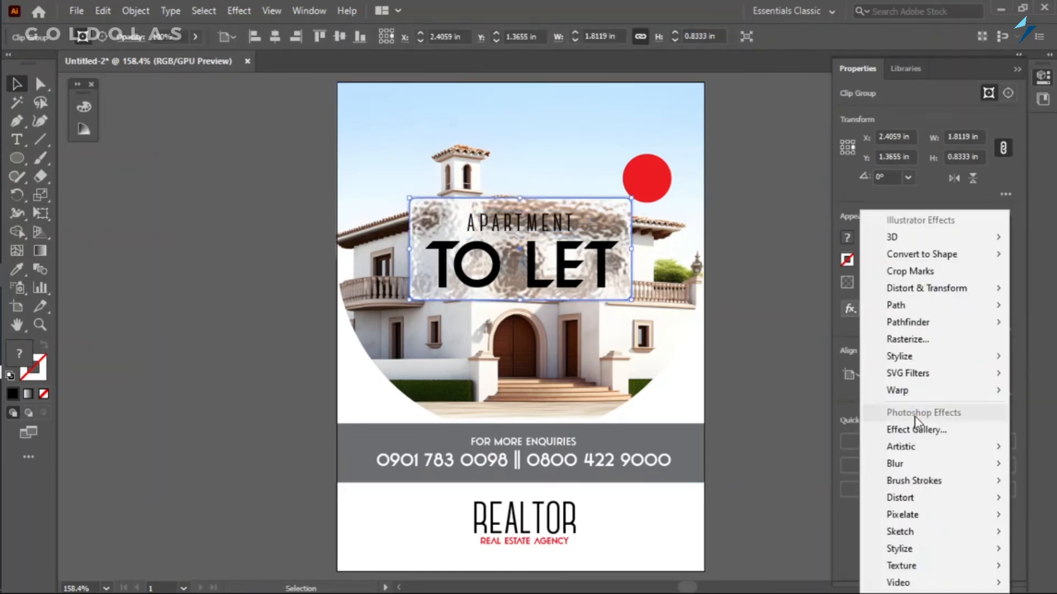
pyautogui.click(867, 430)
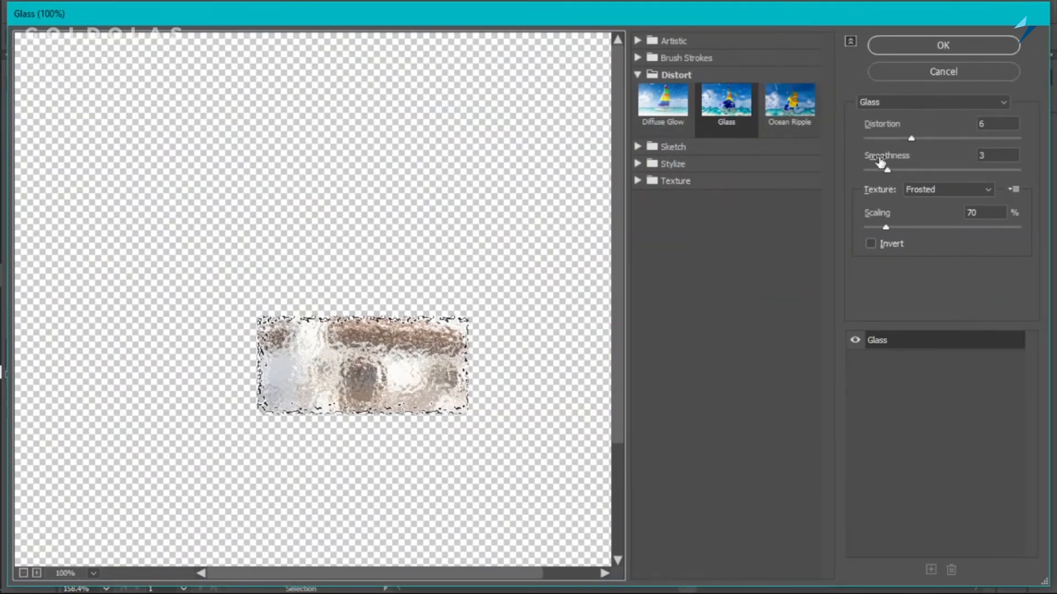
pyautogui.press('Return')
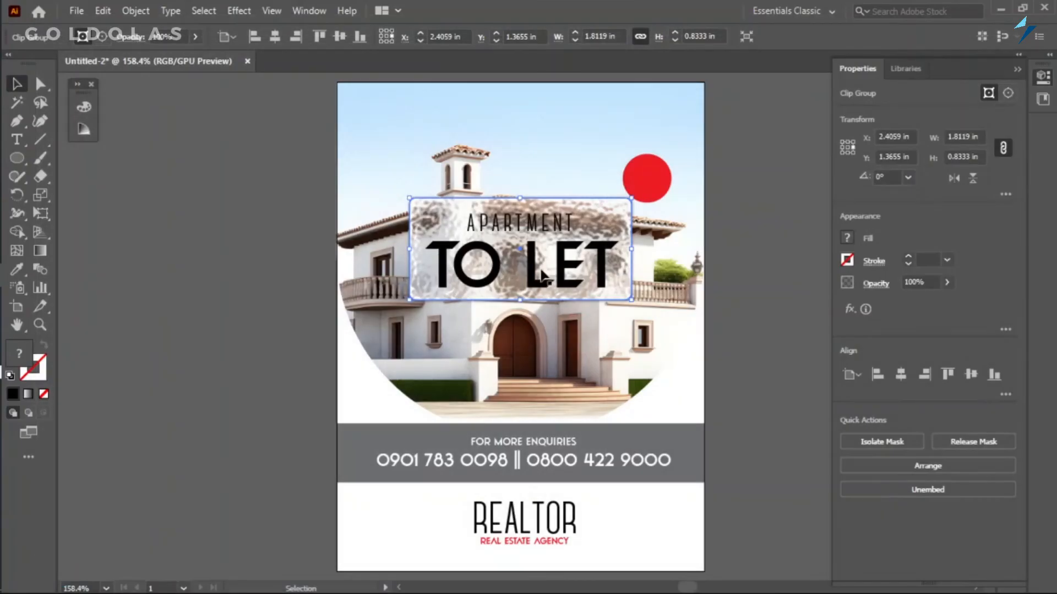
# Fill the APARTMENT and TO LET headline texts with white.
pyautogui.click(502, 226)
pyautogui.click(847, 237)
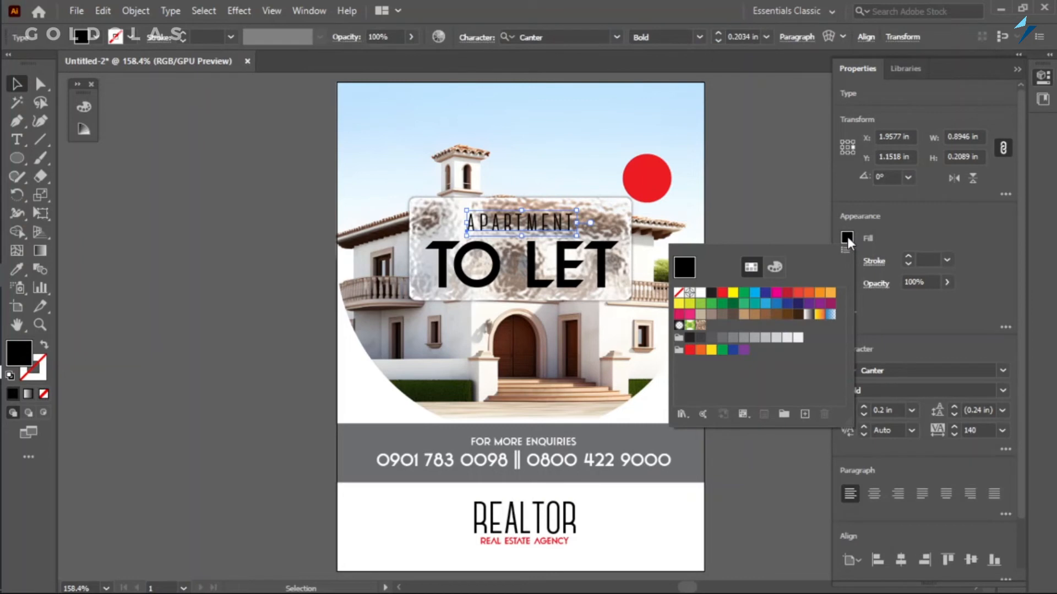
pyautogui.click(700, 292)
pyautogui.press('Escape')
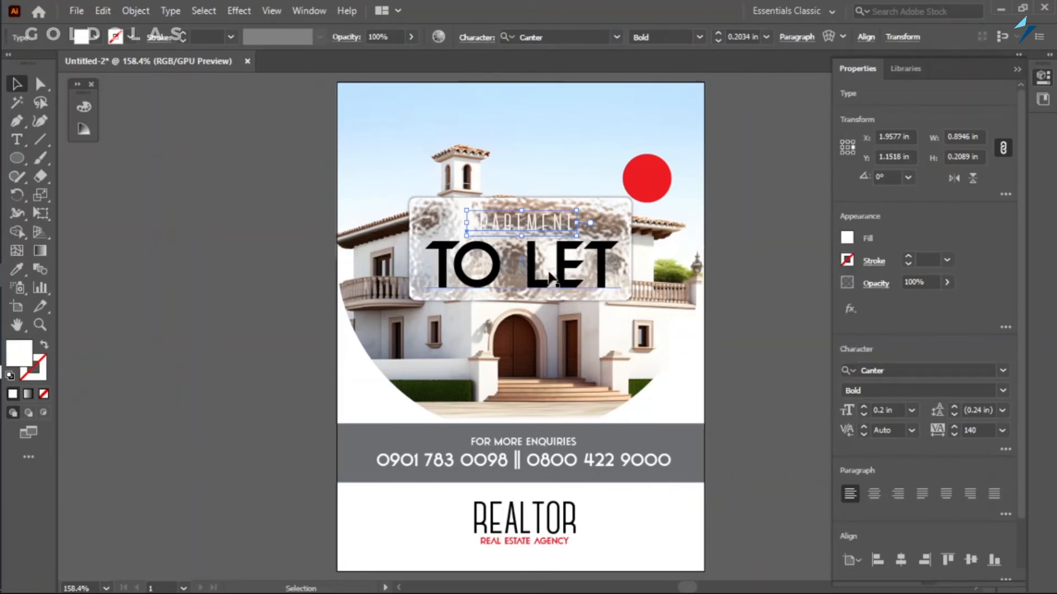
pyautogui.click(533, 285)
pyautogui.click(848, 238)
pyautogui.click(700, 290)
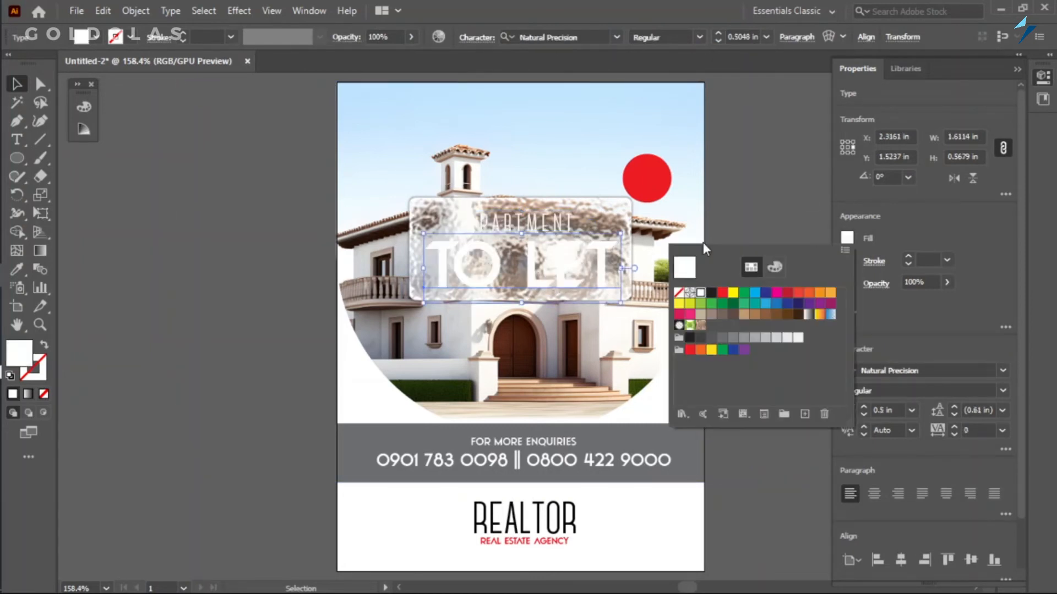
pyautogui.press('Escape')
# Start a Multiply Drop Shadow with zero offsets on both headline texts and set its blur to 0.03 in.
pyautogui.keyDown('shift'); pyautogui.click(535, 223); pyautogui.keyUp('shift')
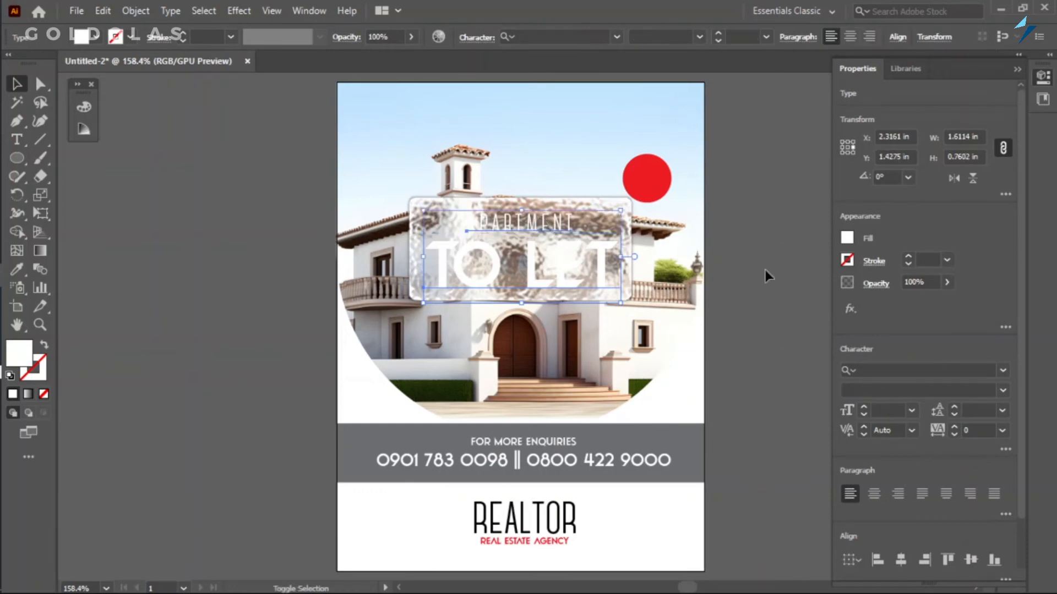
pyautogui.click(848, 309)
pyautogui.moveTo(909, 360)
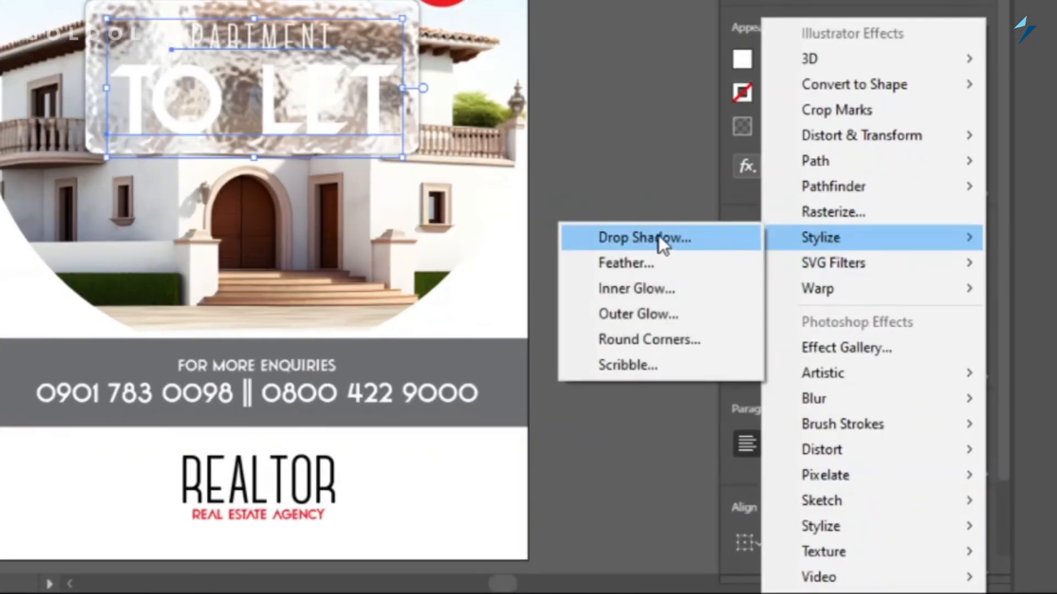
pyautogui.click(658, 236)
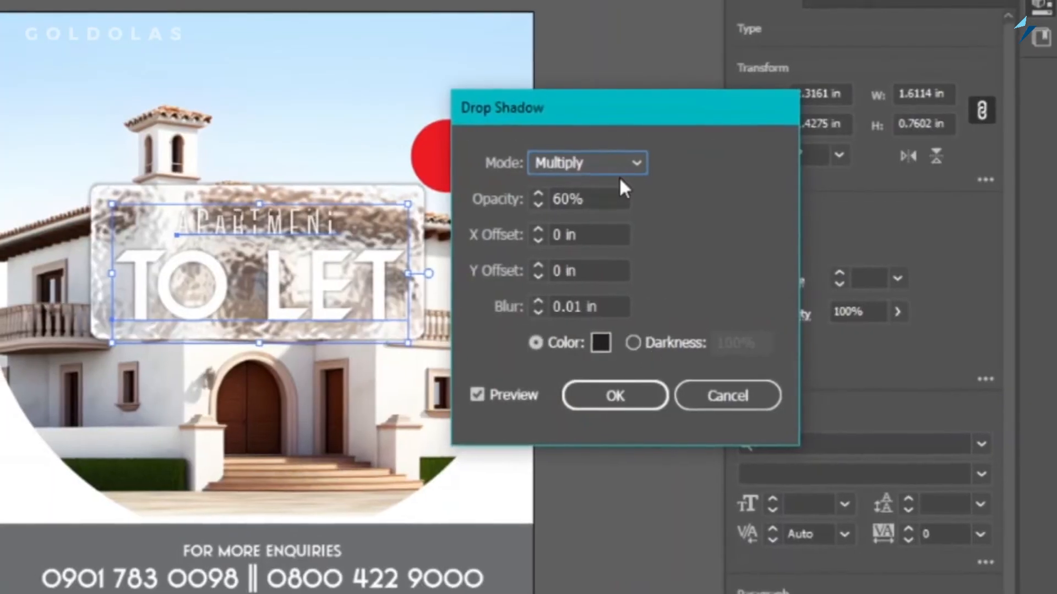
pyautogui.click(597, 304)
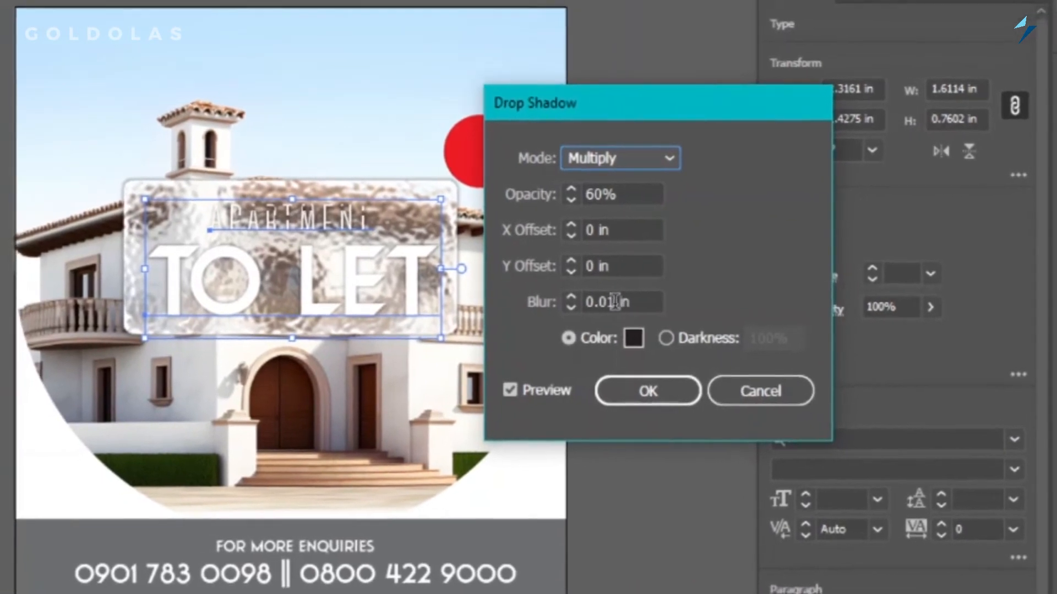
pyautogui.moveTo(631, 300); pyautogui.dragTo(622, 300)
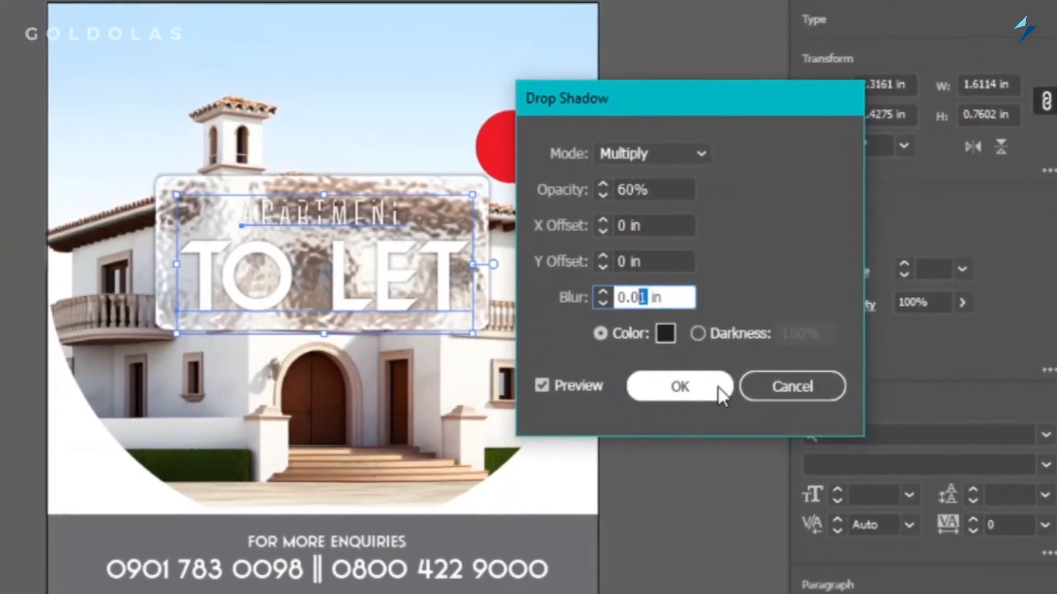
pyautogui.write('3')
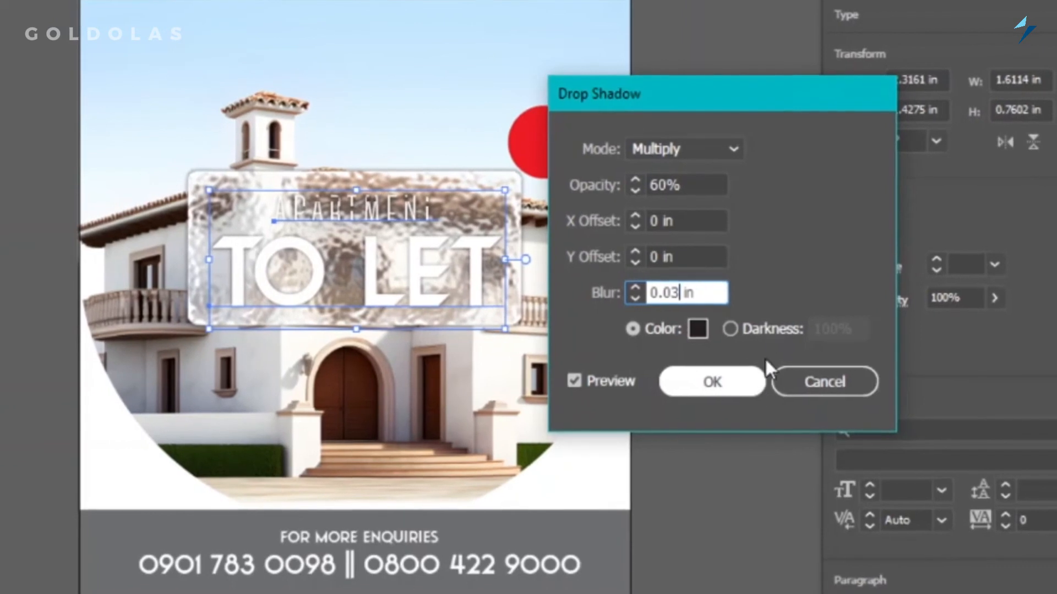
# Set the headline text shadow's opacity to 75% and apply the effect.
pyautogui.click(666, 186)
pyautogui.moveTo(675, 183); pyautogui.dragTo(668, 181)
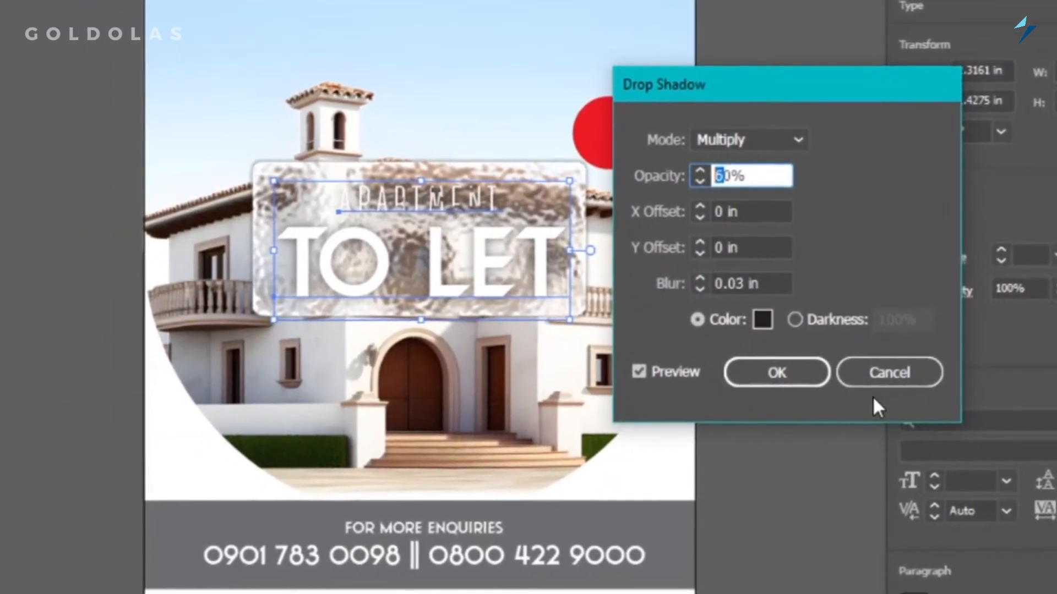
pyautogui.write('75')
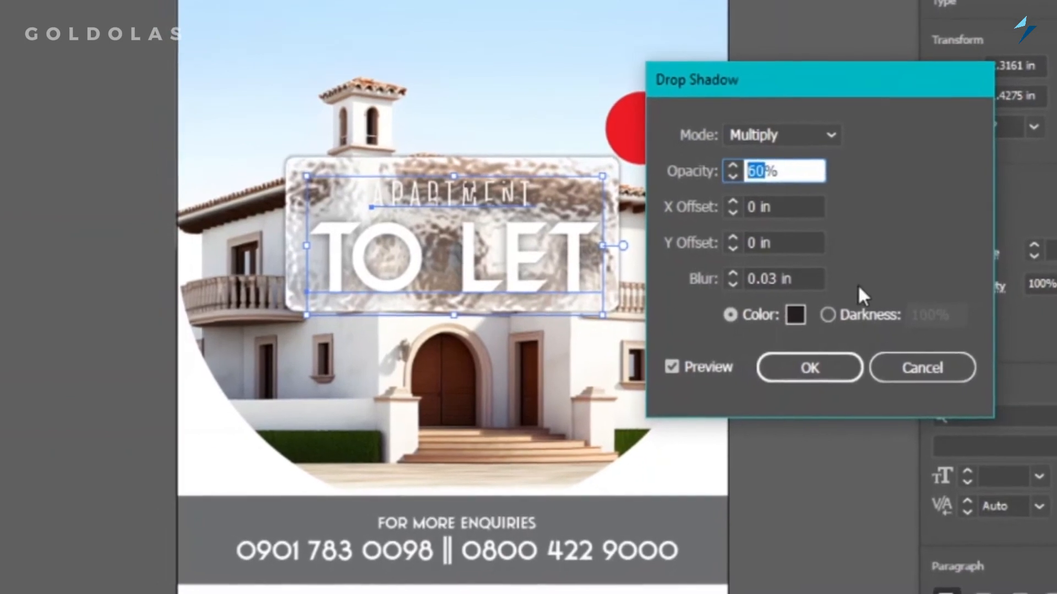
pyautogui.click(801, 199)
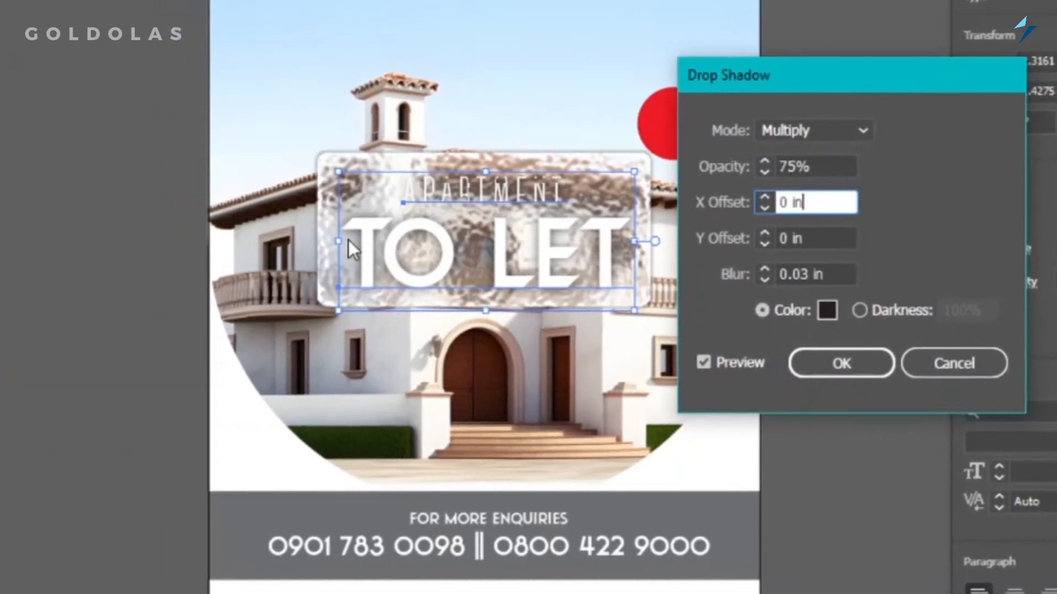
pyautogui.click(857, 360)
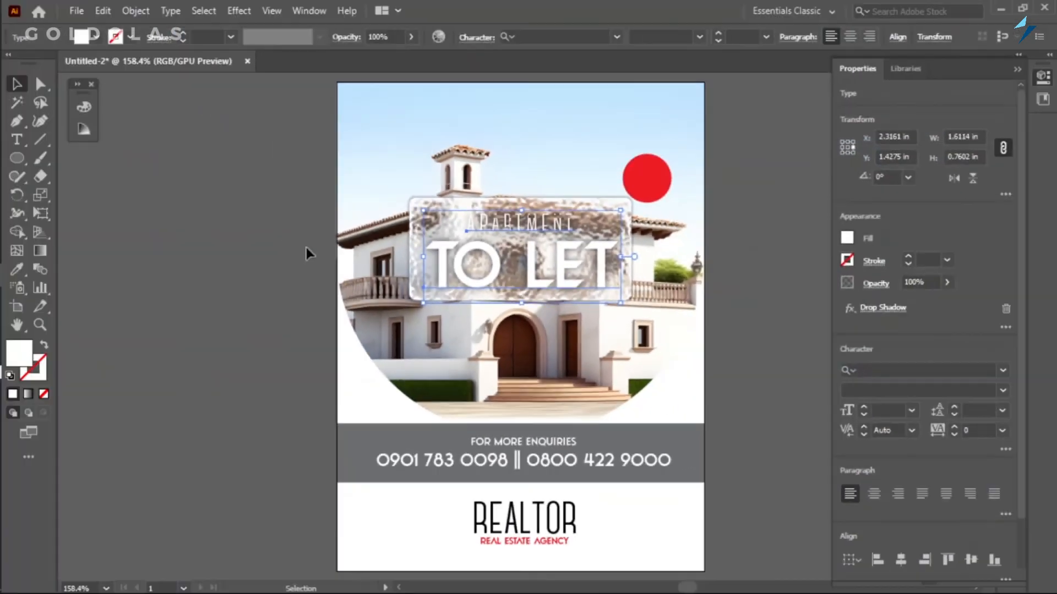
# Change the font style of the APARTMENT text to Outline and deselect it.
pyautogui.scroll(3, 564, 242)
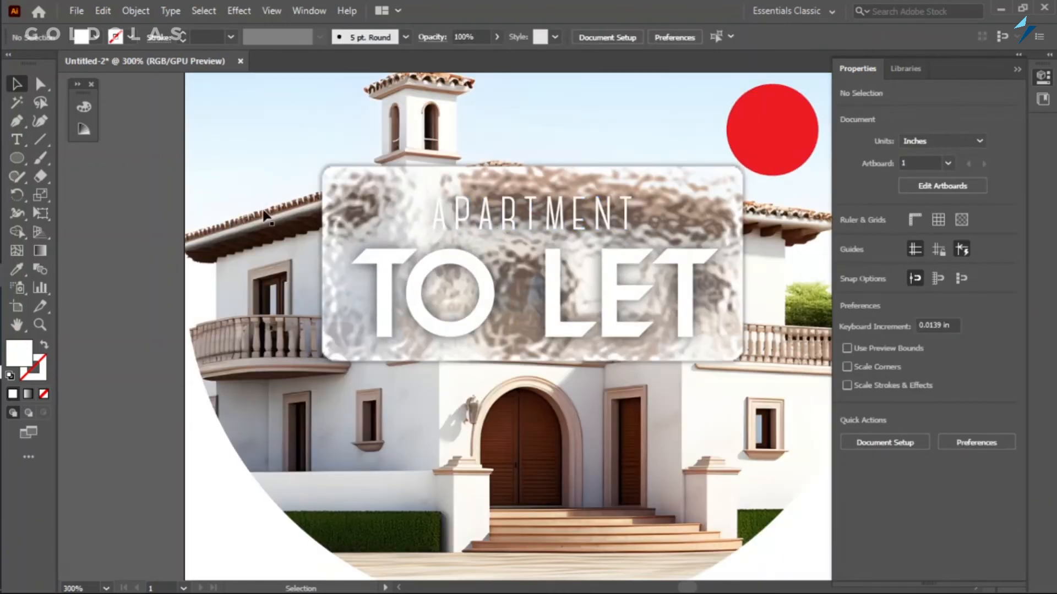
pyautogui.click(509, 220)
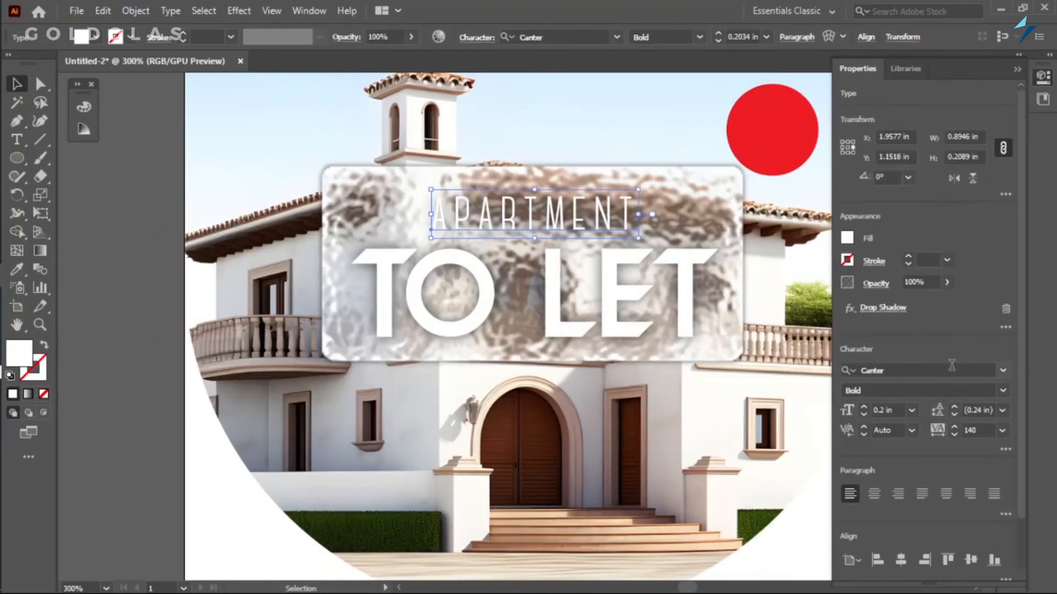
pyautogui.click(1003, 390)
pyautogui.click(880, 421)
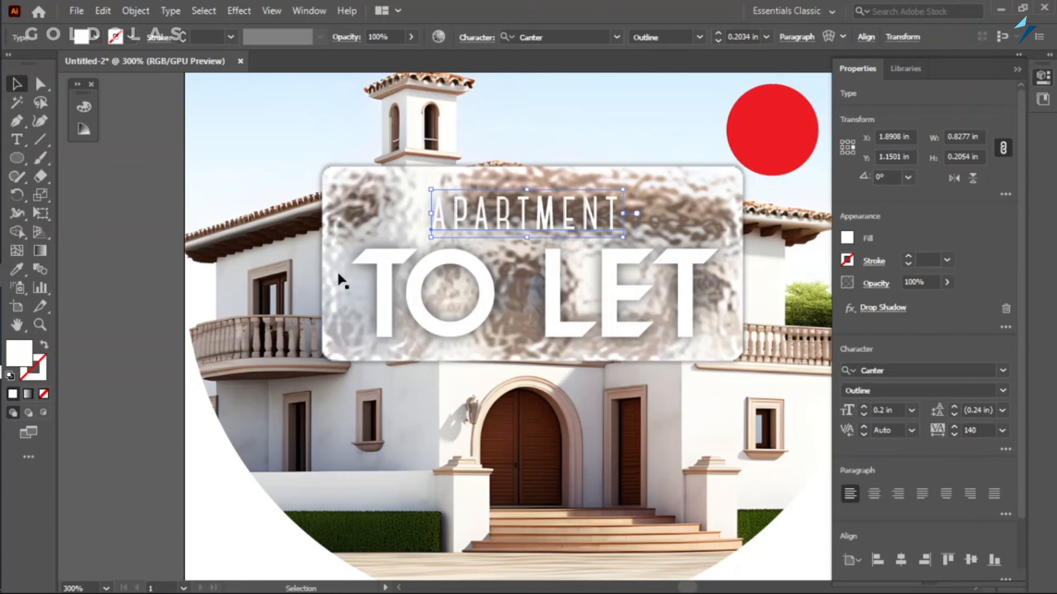
pyautogui.click(107, 283)
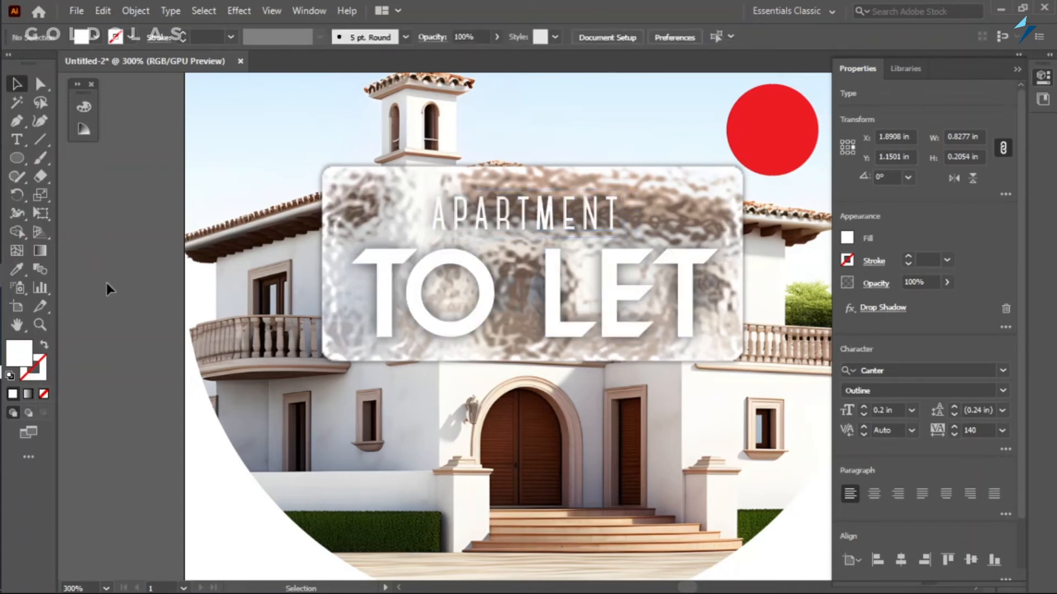
# Set the blending mode of the red circle beside the headline panel to Screen.
pyautogui.hotkey('ctrl', '-')
pyautogui.hotkey('ctrl', '-')
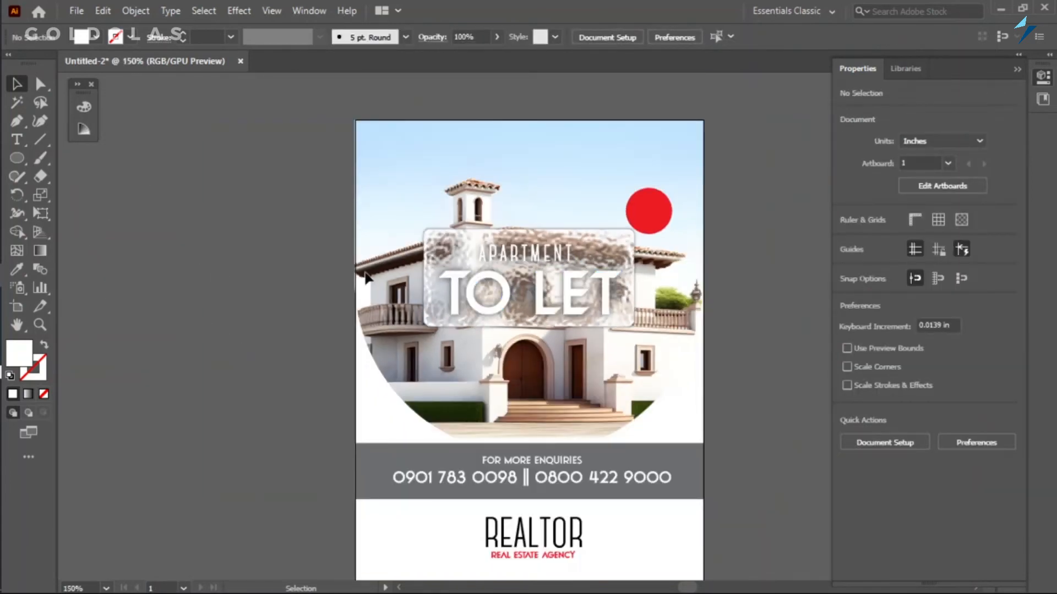
pyautogui.click(644, 210)
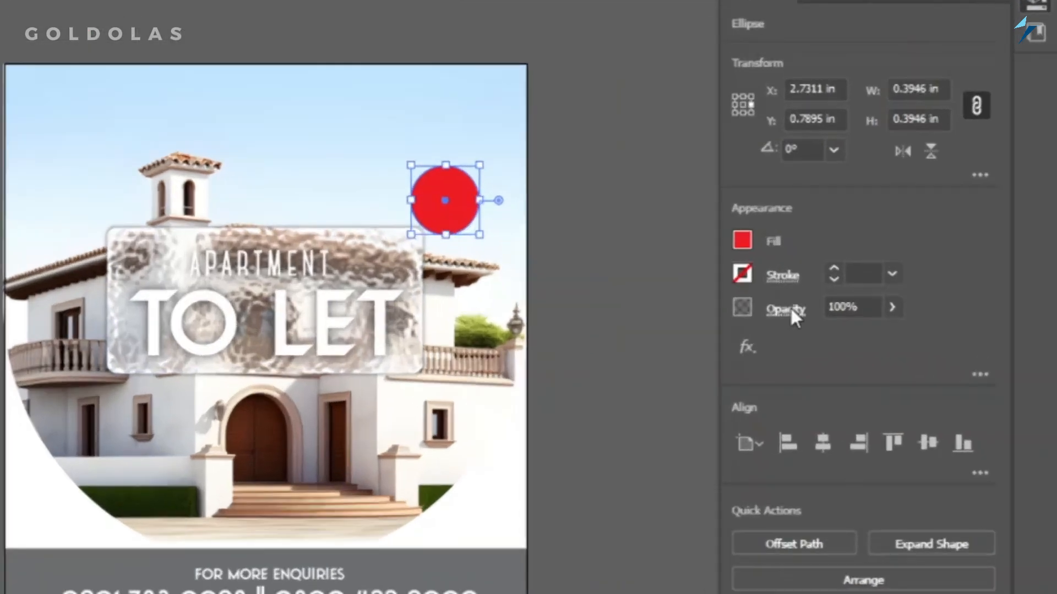
pyautogui.click(785, 309)
pyautogui.click(639, 348)
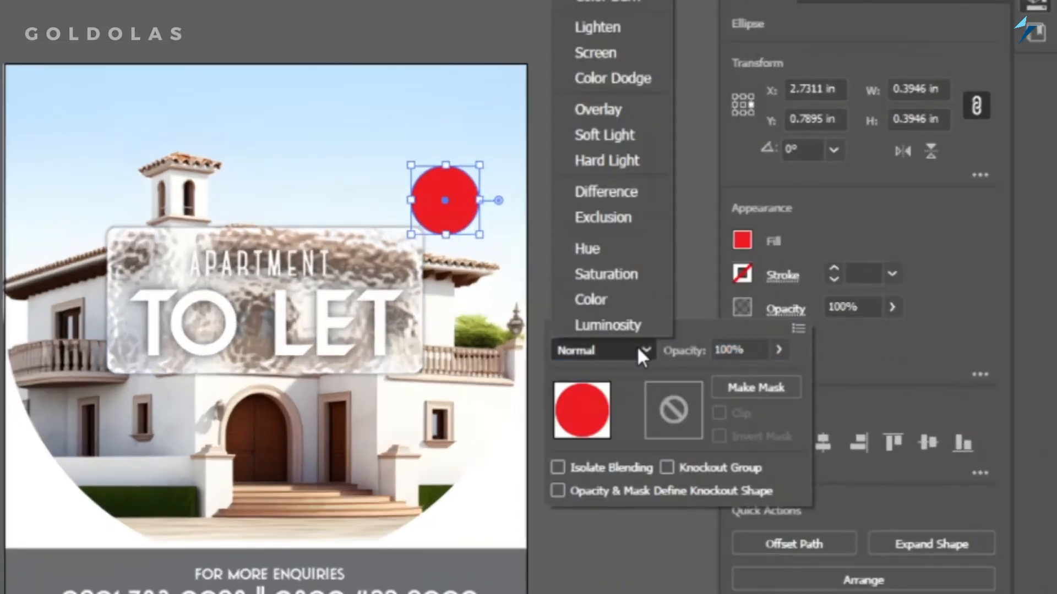
pyautogui.click(622, 55)
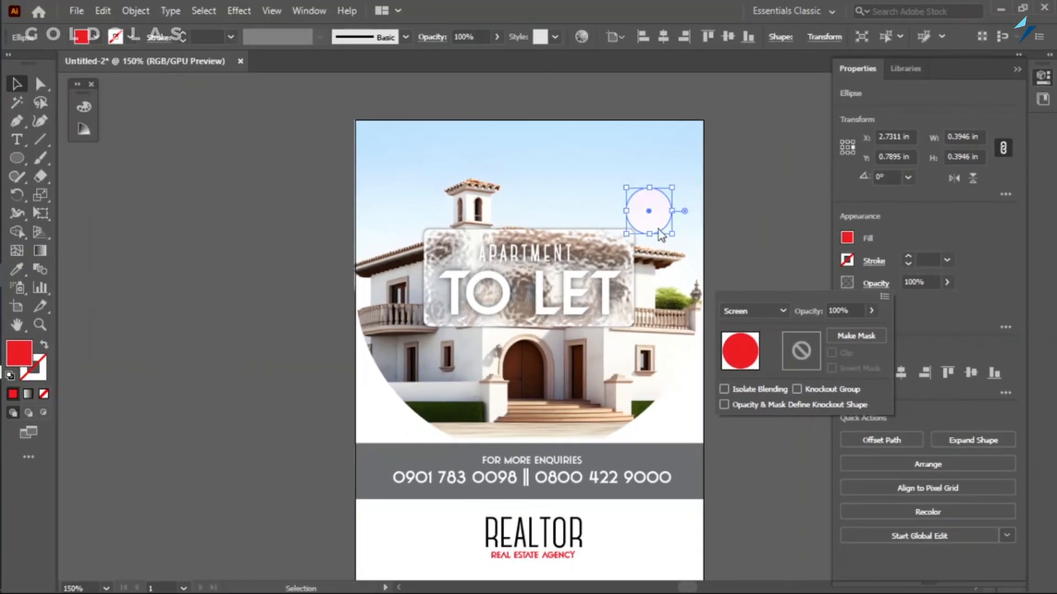
# Move the Screen-blended circle about 0.07 in right and down near the panel's upper corner, and duplicate it in place.
pyautogui.click(652, 208)
pyautogui.moveTo(652, 208); pyautogui.dragTo(668, 238)
pyautogui.click(728, 204)
pyautogui.click(664, 212)
# Set the blending mode of the front circle copy back to Normal.
pyautogui.click(839, 340)
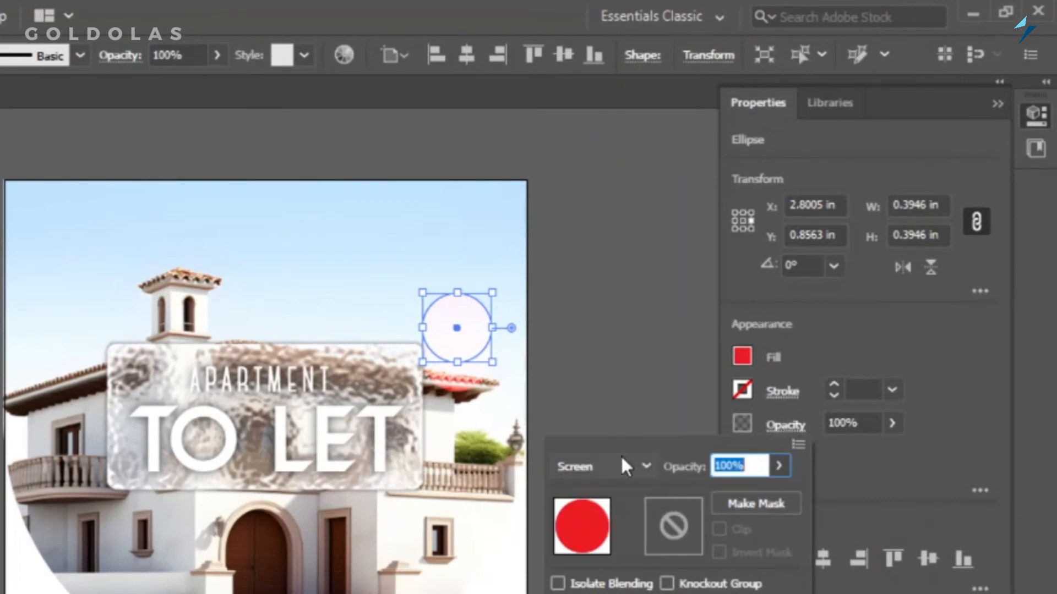
pyautogui.click(708, 372)
pyautogui.click(597, 30)
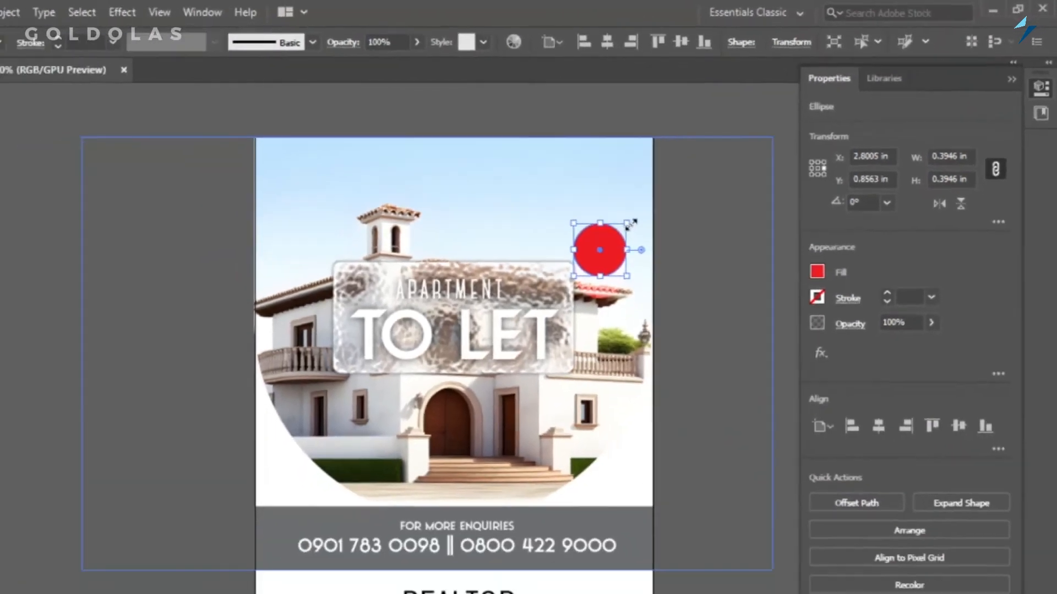
# Shrink the front red circle about its centre to about 0.19 in wide and move the circles straight down about 0.17 in.
pyautogui.moveTo(493, 293)
pyautogui.mouseDown()
pyautogui.moveTo(476, 302)
pyautogui.moveTo(485, 295)
pyautogui.mouseUp()
pyautogui.moveTo(676, 197); pyautogui.dragTo(671, 198)
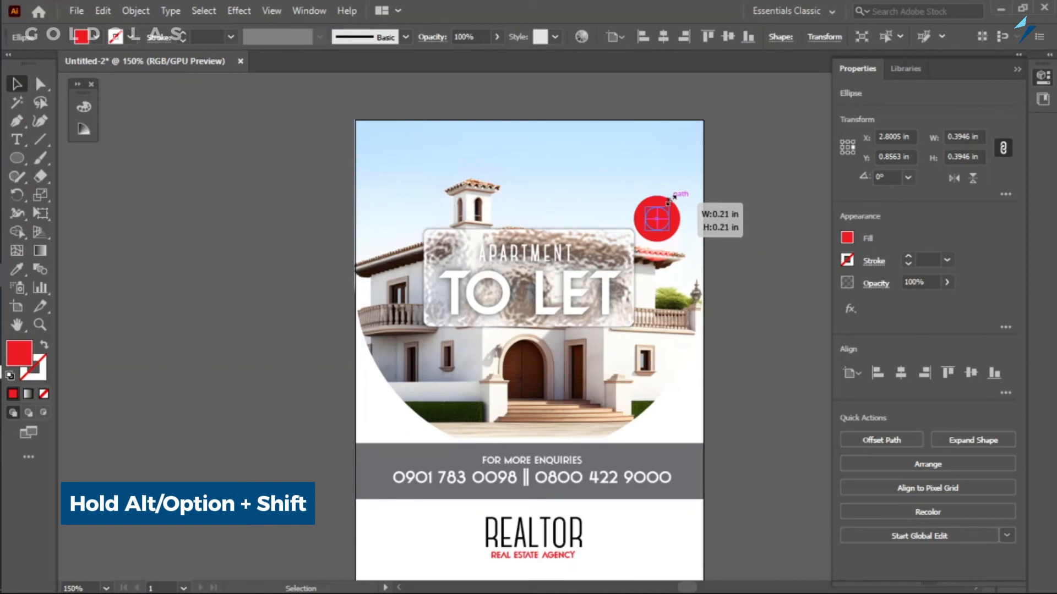
pyautogui.moveTo(668, 200); pyautogui.dragTo(669, 207)
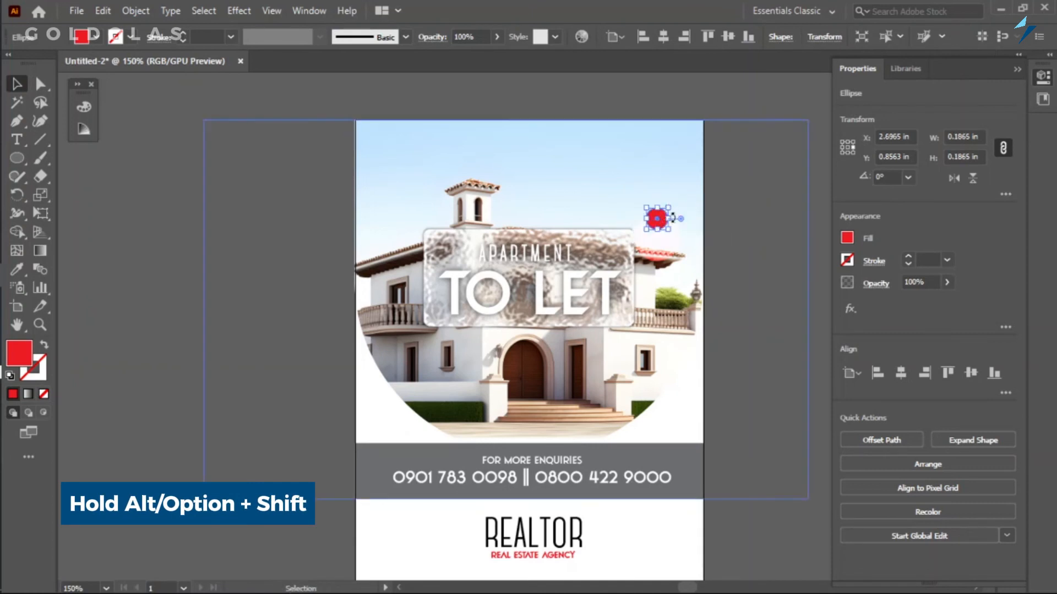
pyautogui.moveTo(658, 214); pyautogui.dragTo(659, 233)
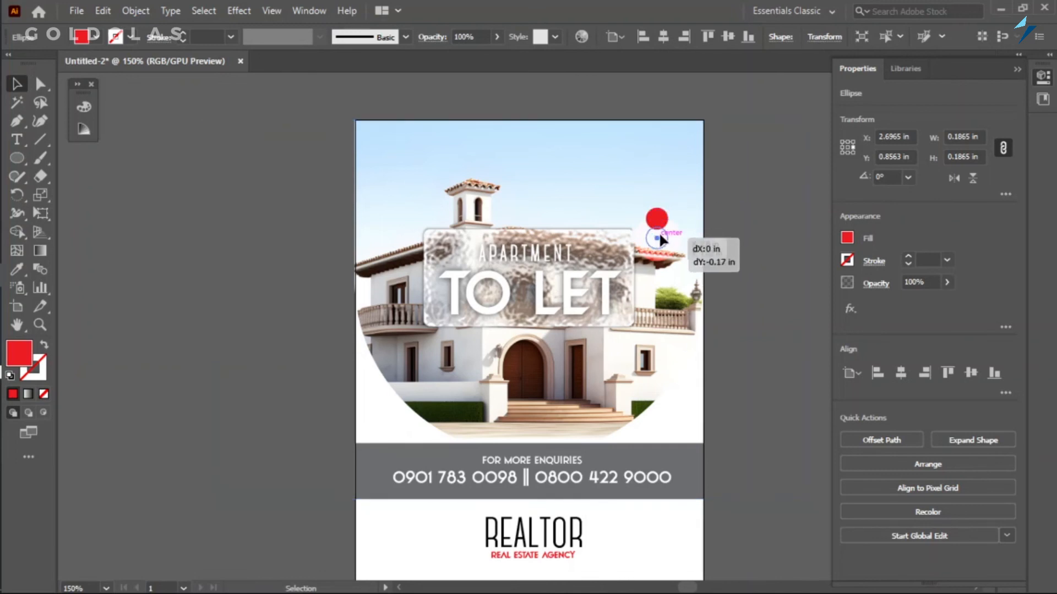
pyautogui.click(758, 237)
# Centre the REALTOR logo horizontally with a slight downward nudge, and move the grey contact band slightly down.
pyautogui.scroll(-1, 551, 396)
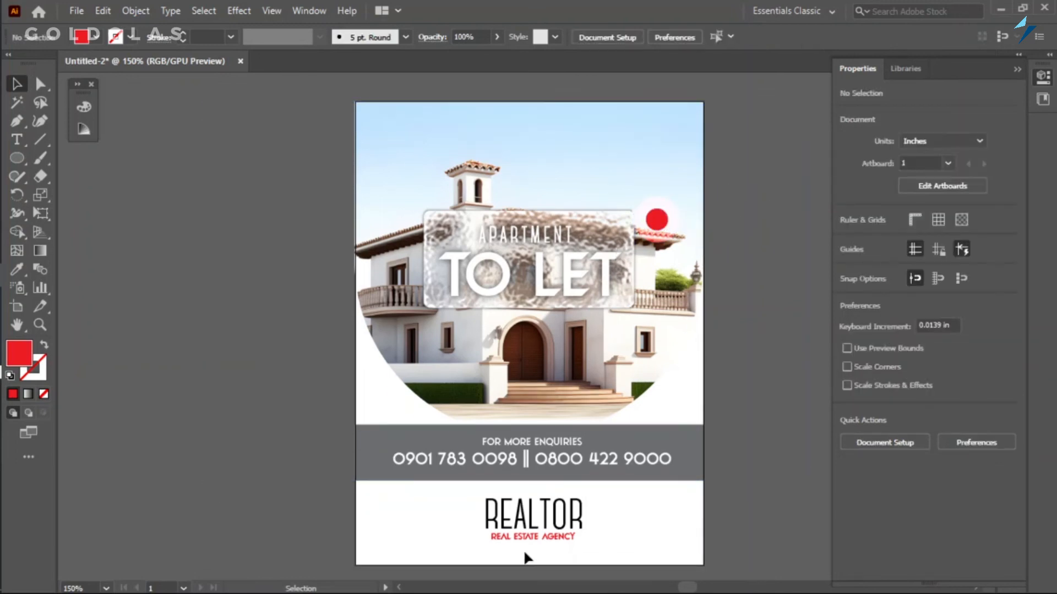
pyautogui.click(526, 515)
pyautogui.moveTo(482, 517); pyautogui.dragTo(477, 517)
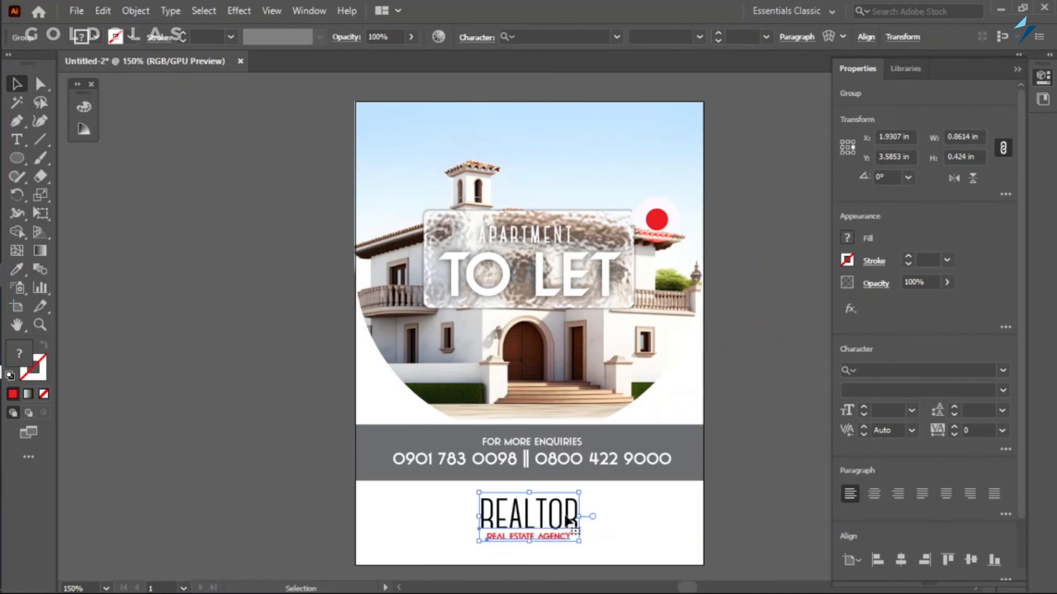
pyautogui.press('Down')
pyautogui.moveTo(602, 460); pyautogui.dragTo(601, 464)
# Stretch the lower edge of the clipped house photo down behind the contact band to a height of about 3.01 in.
pyautogui.click(527, 434)
pyautogui.moveTo(528, 435); pyautogui.dragTo(528, 450)
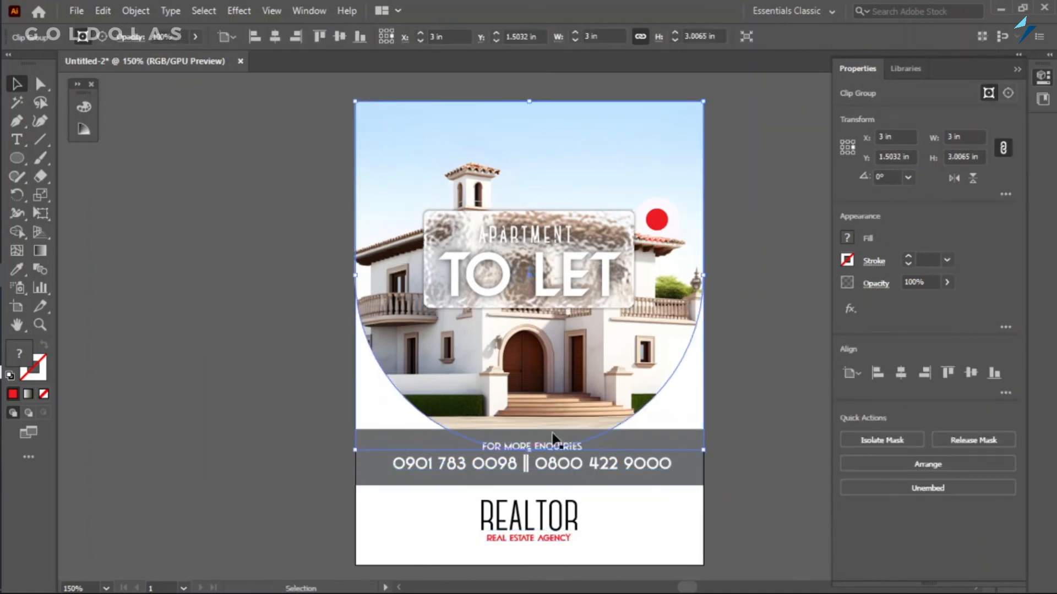
pyautogui.click(744, 356)
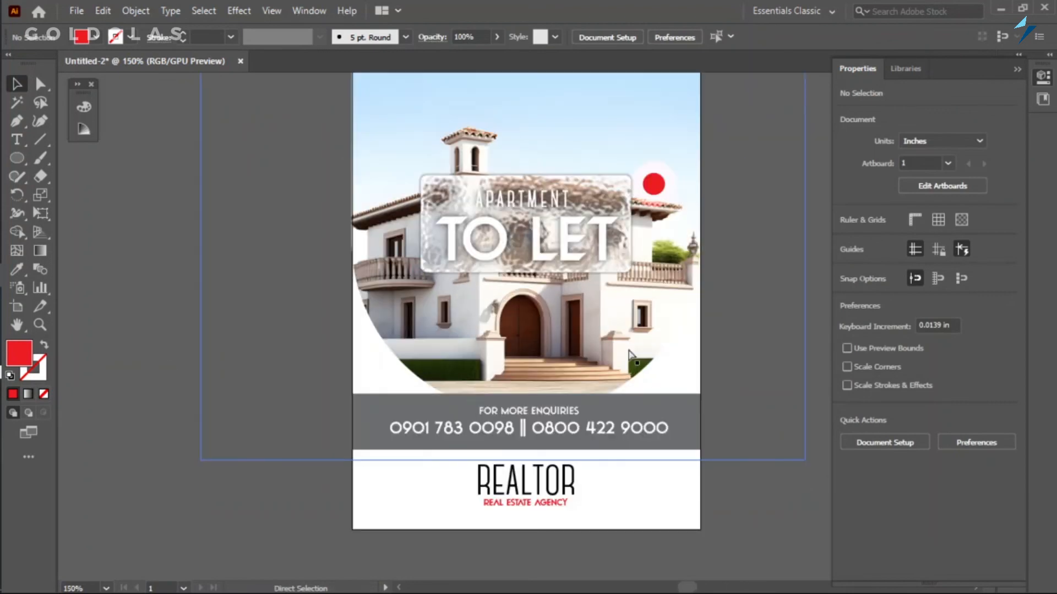
pyautogui.scroll(1, 681, 449)
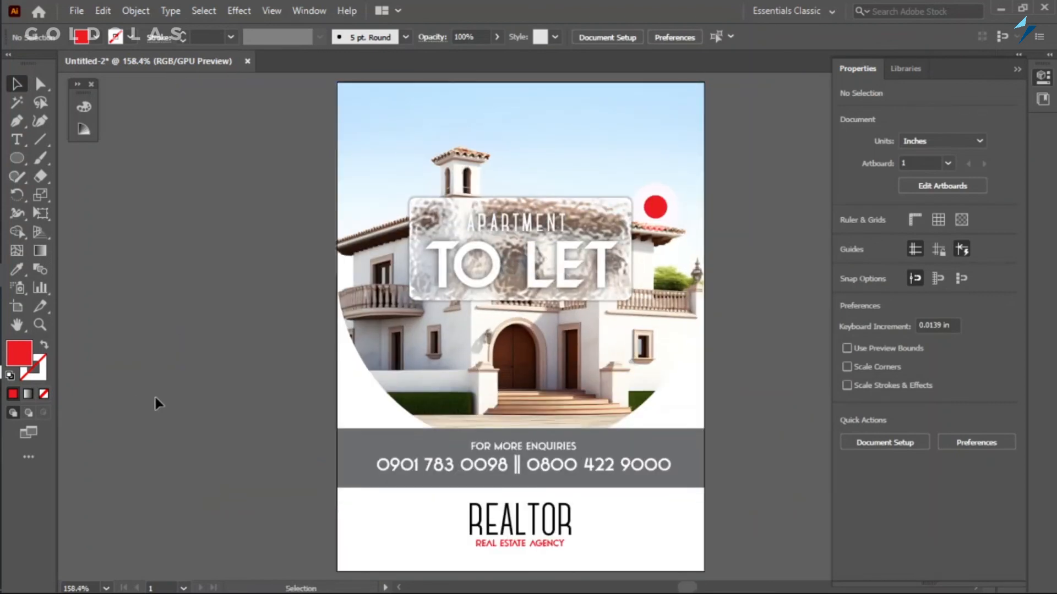